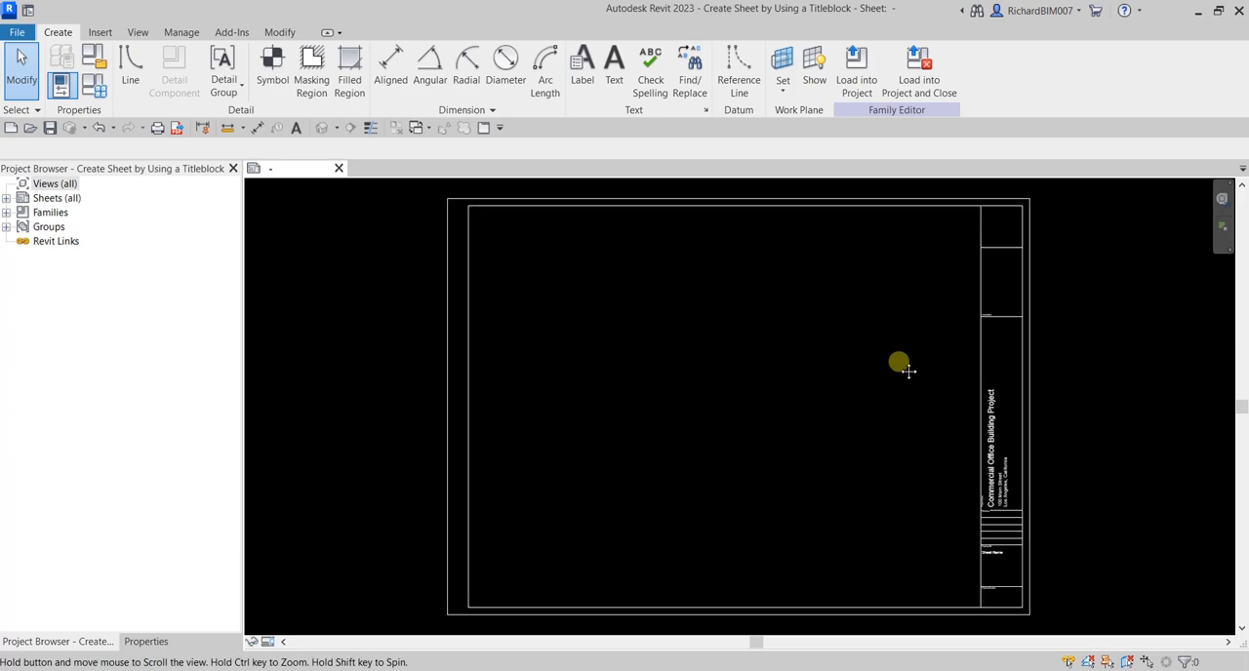
Import the company_logo image and place it in the empty top cell of the title block
{"action": "scroll", "coordinate": [891, 276], "scroll_direction": "up", "scroll_amount": 4}
{"action": "scroll", "coordinate": [869, 258], "scroll_direction": "up", "scroll_amount": 3}
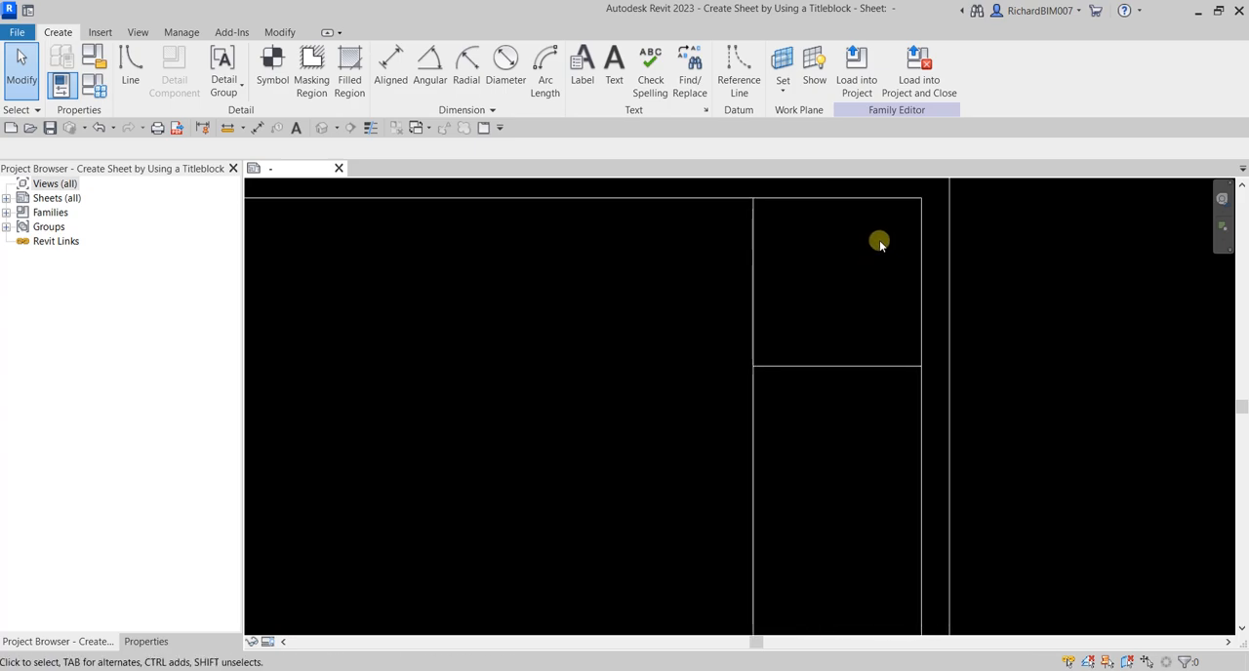
{"action": "scroll", "coordinate": [855, 306], "scroll_direction": "down", "scroll_amount": 1}
{"action": "middle_click_drag", "start_coordinate": [533, 330], "coordinate": [617, 338]}
{"action": "scroll", "coordinate": [606, 338], "scroll_direction": "down", "scroll_amount": 2}
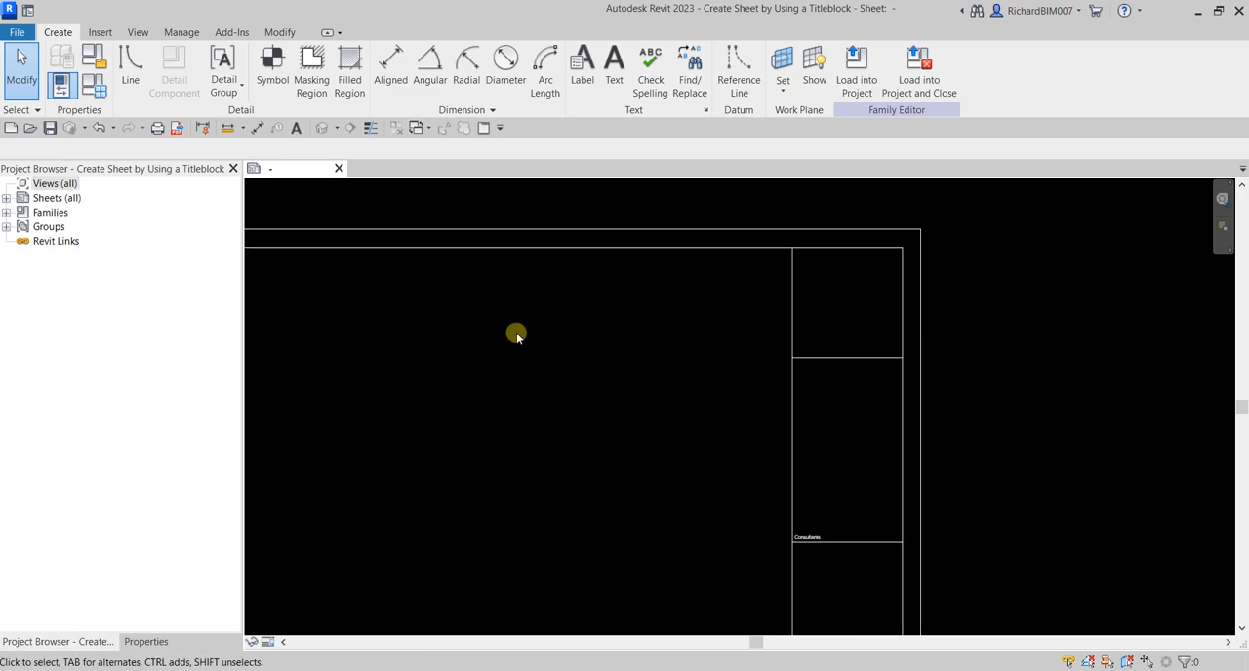
{"action": "left_click", "coordinate": [99, 33]}
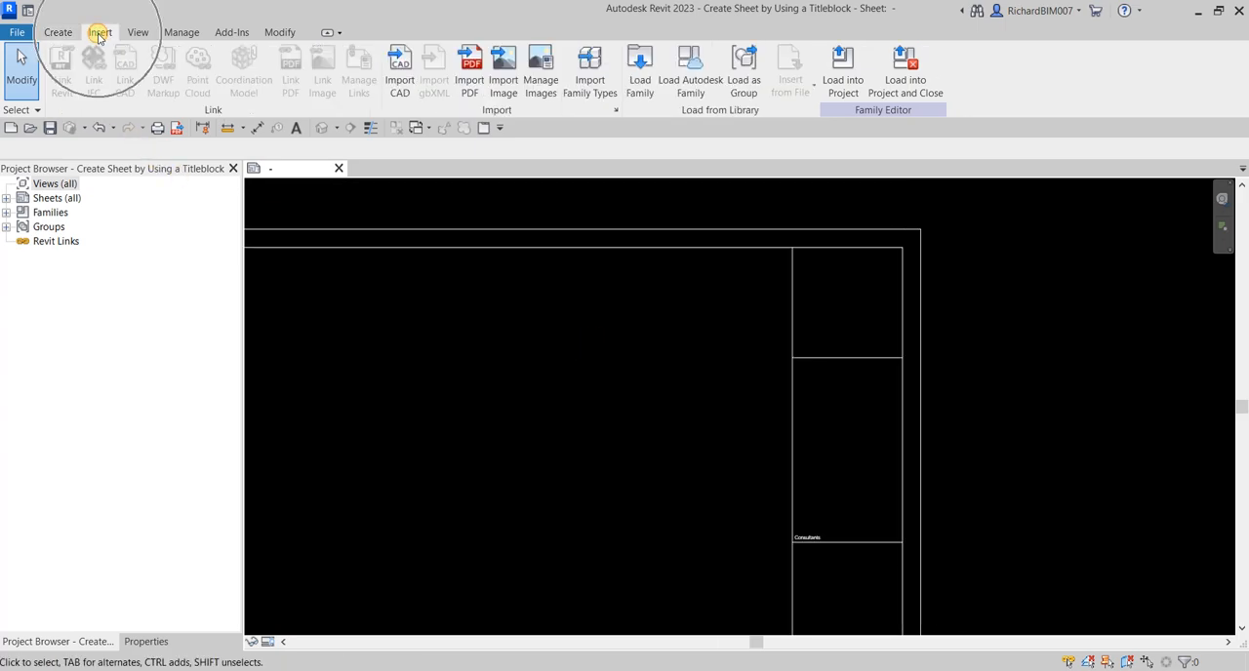
{"action": "key", "text": "ctrl"}
{"action": "key", "text": "ctrl"}
{"action": "left_click", "coordinate": [501, 74]}
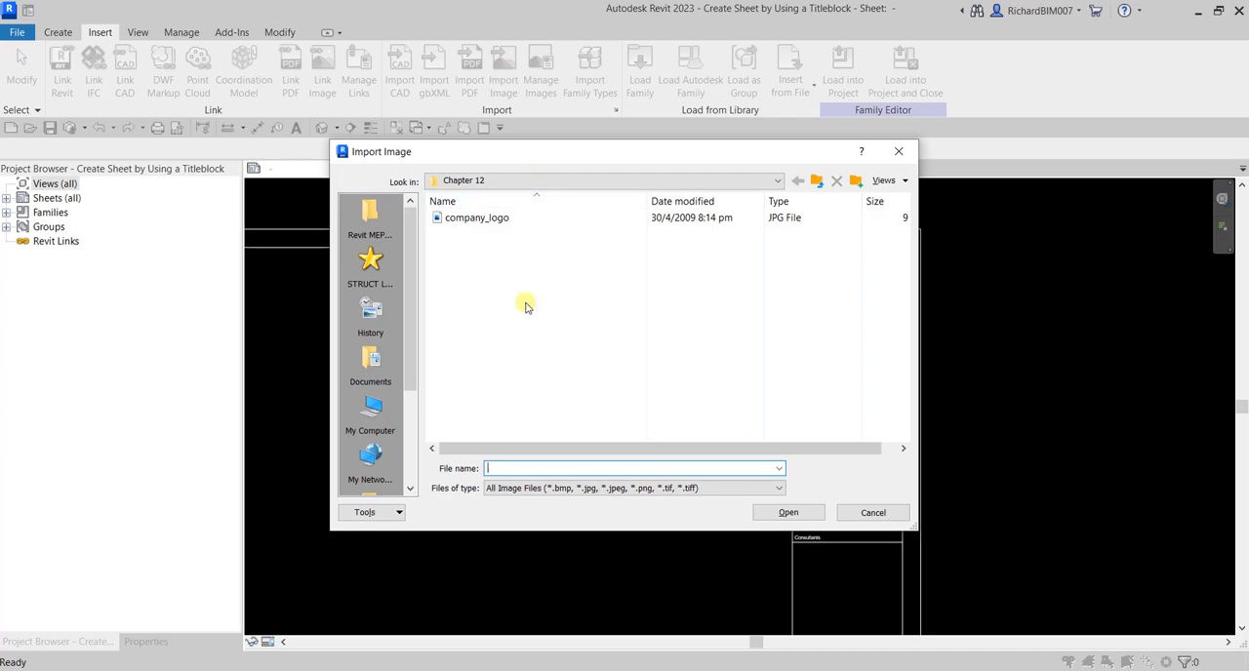
{"action": "left_click", "coordinate": [472, 220]}
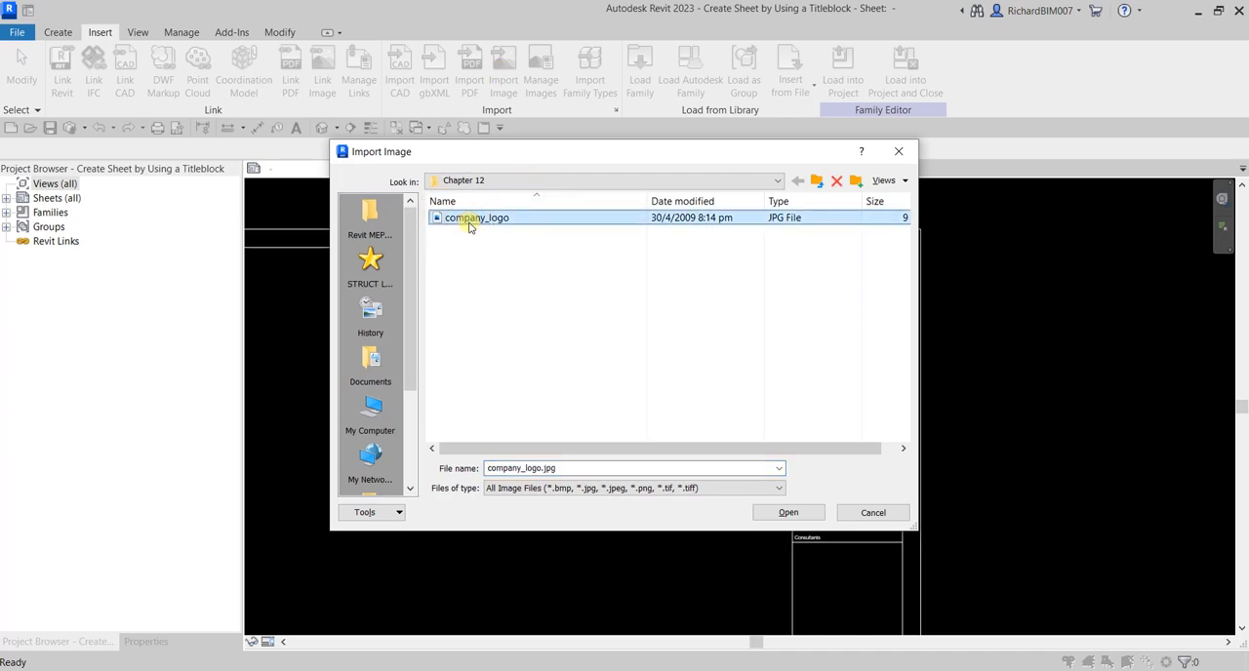
{"action": "left_click", "coordinate": [791, 514]}
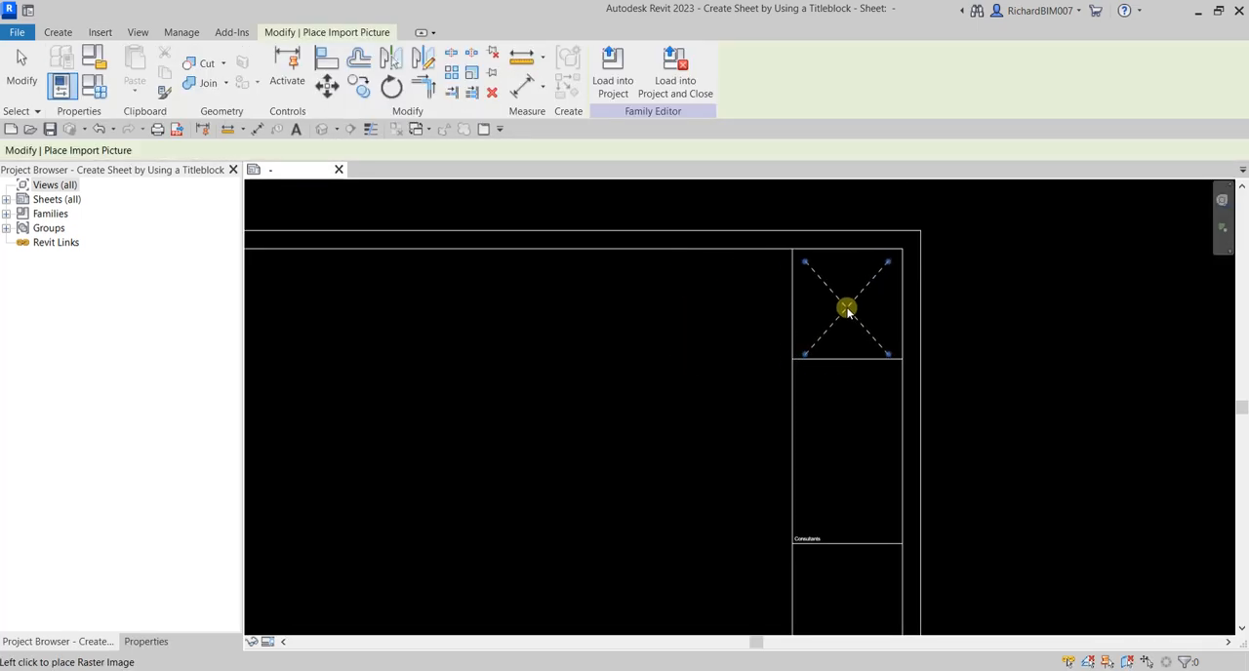
{"action": "left_click", "coordinate": [845, 306]}
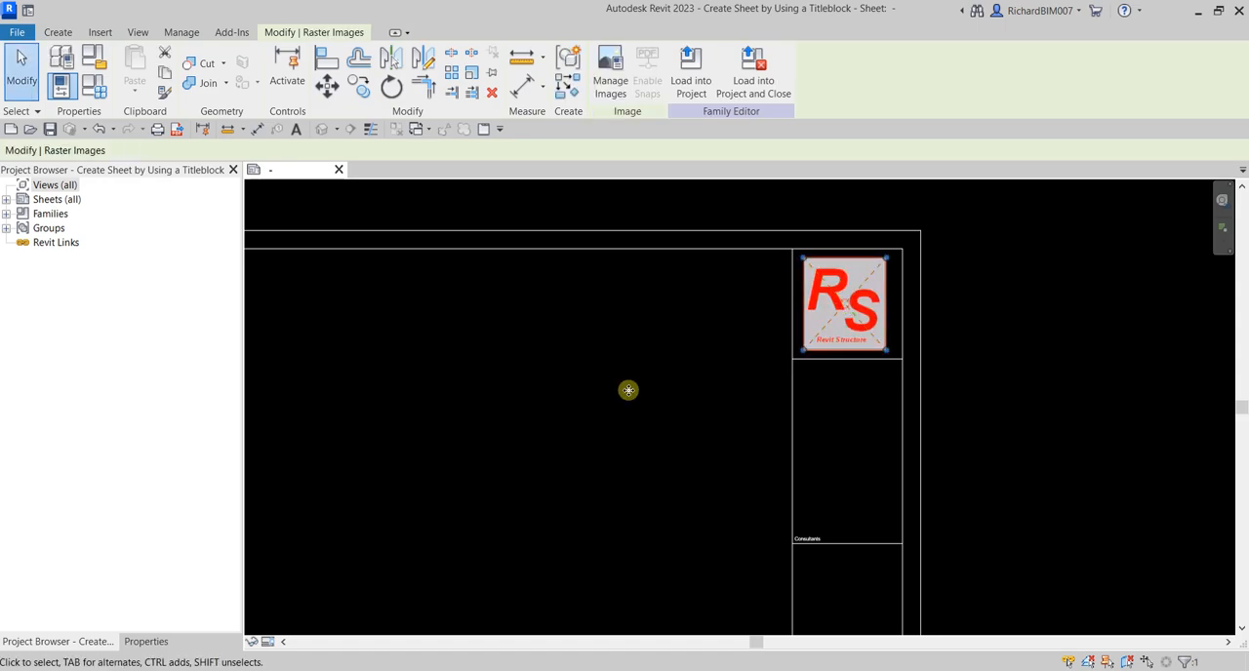
Enlarge the logo from its lower-right corner so it nearly fills the title block's top cell
{"action": "left_click", "coordinate": [572, 409]}
{"action": "scroll", "coordinate": [891, 255], "scroll_direction": "up", "scroll_amount": 1}
{"action": "scroll", "coordinate": [890, 255], "scroll_direction": "up", "scroll_amount": 1}
{"action": "left_click", "coordinate": [886, 419]}
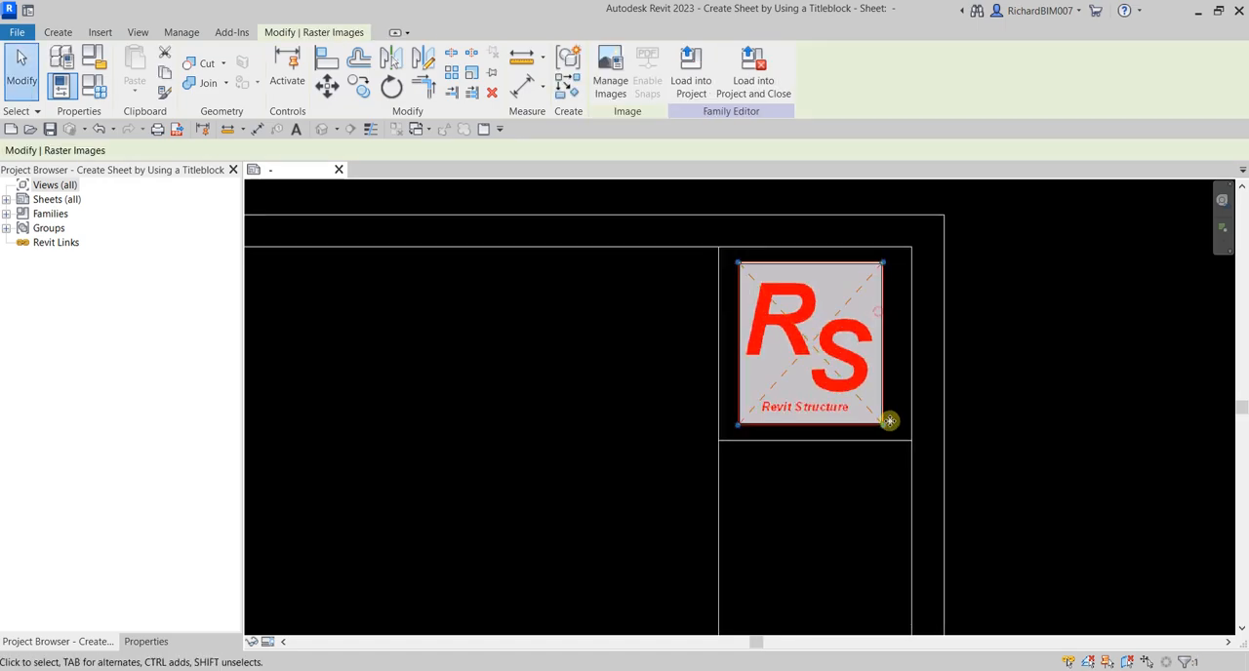
{"action": "left_click_drag", "start_coordinate": [893, 431], "coordinate": [915, 430]}
Nudge the logo slightly up and to the left to centre it in its cell, and deselect it
{"action": "key", "text": "Up"}
{"action": "key", "text": "Up"}
{"action": "key", "text": "Up"}
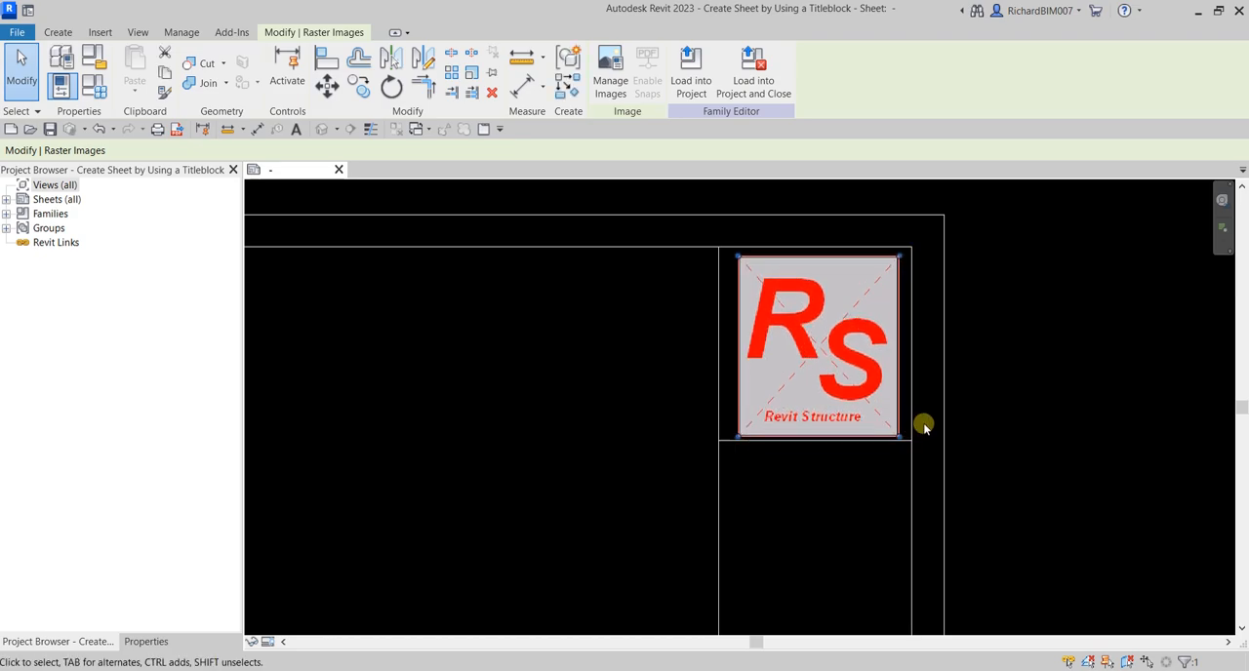
{"action": "key", "text": "Left"}
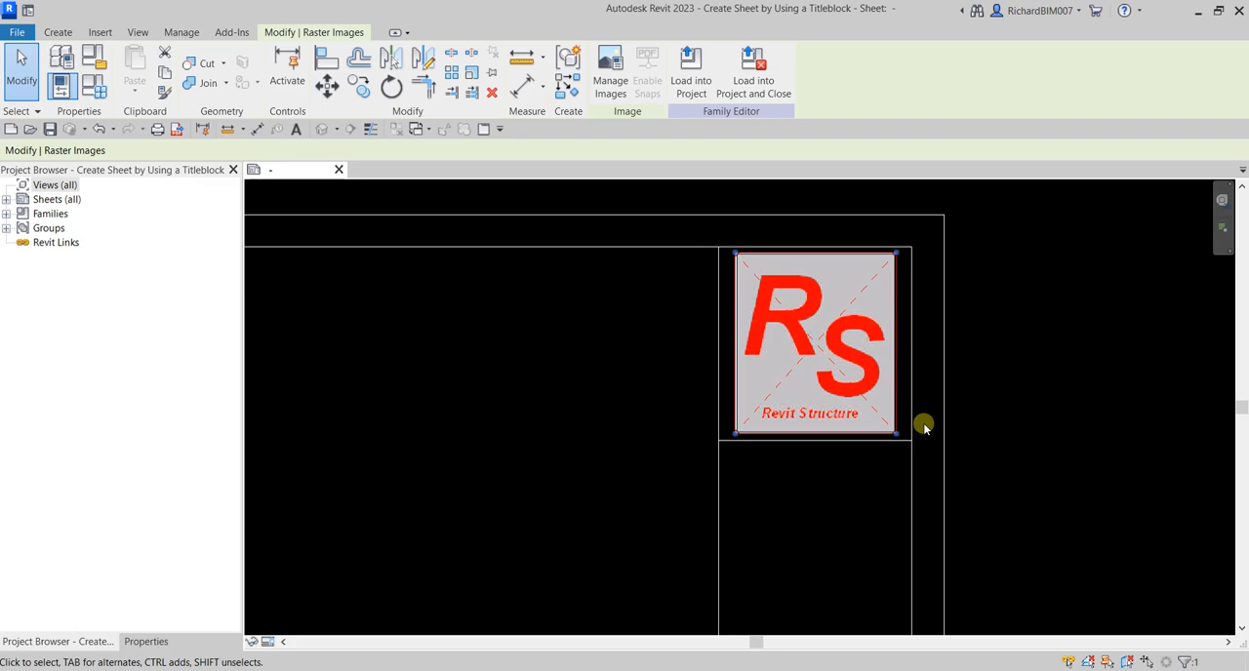
{"action": "left_click", "coordinate": [1025, 393]}
{"action": "scroll", "coordinate": [855, 385], "scroll_direction": "down", "scroll_amount": 2}
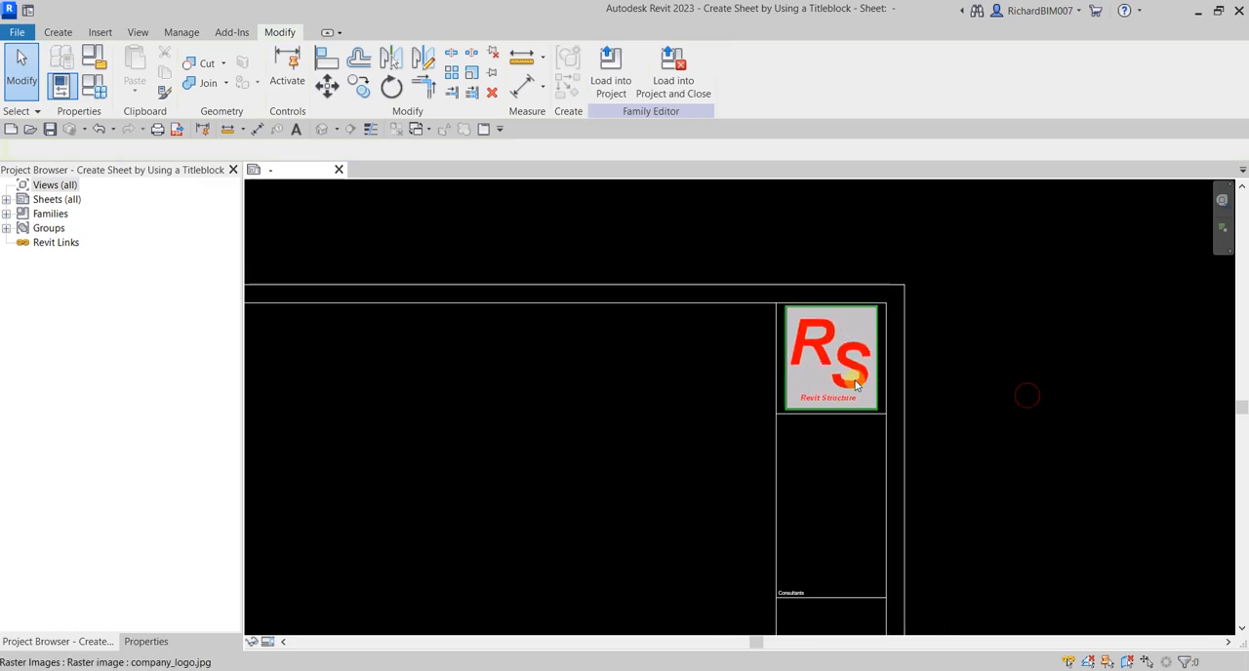
Examine the title block from the logo down to the Drawing Number cell and its text note
{"action": "scroll", "coordinate": [856, 386], "scroll_direction": "down", "scroll_amount": 2}
{"action": "middle_click_drag", "start_coordinate": [803, 538], "coordinate": [989, 357]}
{"action": "scroll", "coordinate": [942, 407], "scroll_direction": "down", "scroll_amount": 2}
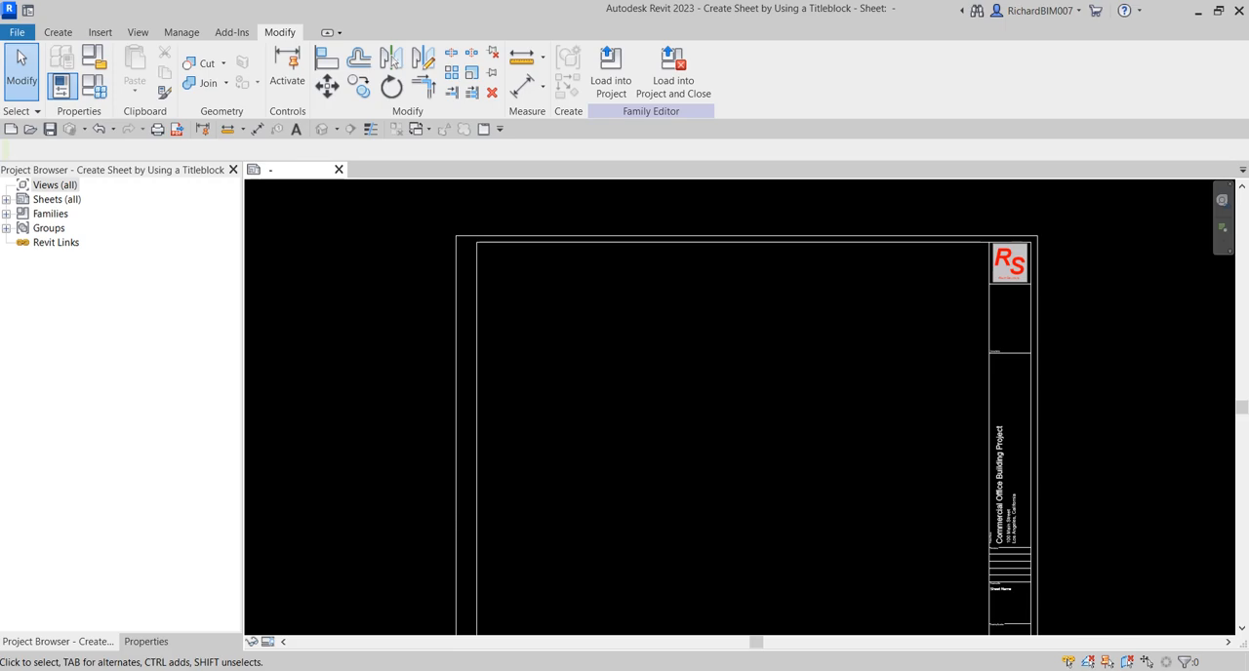
{"action": "scroll", "coordinate": [934, 553], "scroll_direction": "up", "scroll_amount": 1}
{"action": "middle_click_drag", "start_coordinate": [934, 553], "coordinate": [857, 370]}
{"action": "scroll", "coordinate": [951, 466], "scroll_direction": "up", "scroll_amount": 5}
{"action": "scroll", "coordinate": [923, 433], "scroll_direction": "up", "scroll_amount": 4}
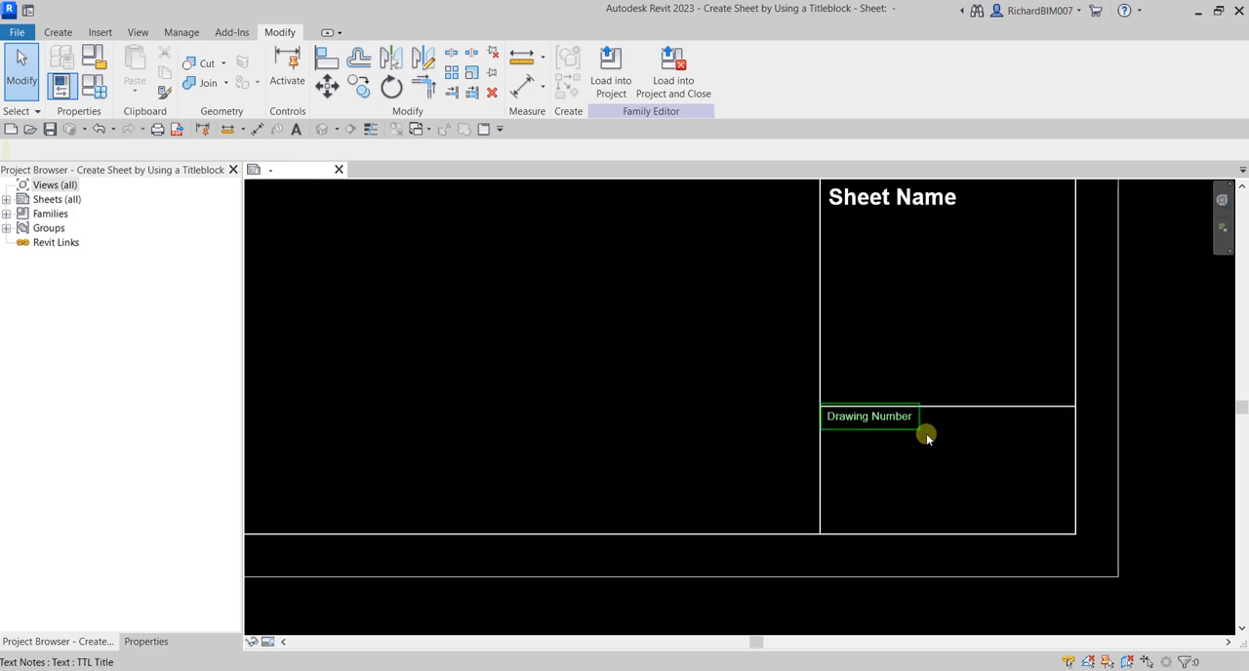
{"action": "left_click", "coordinate": [58, 33]}
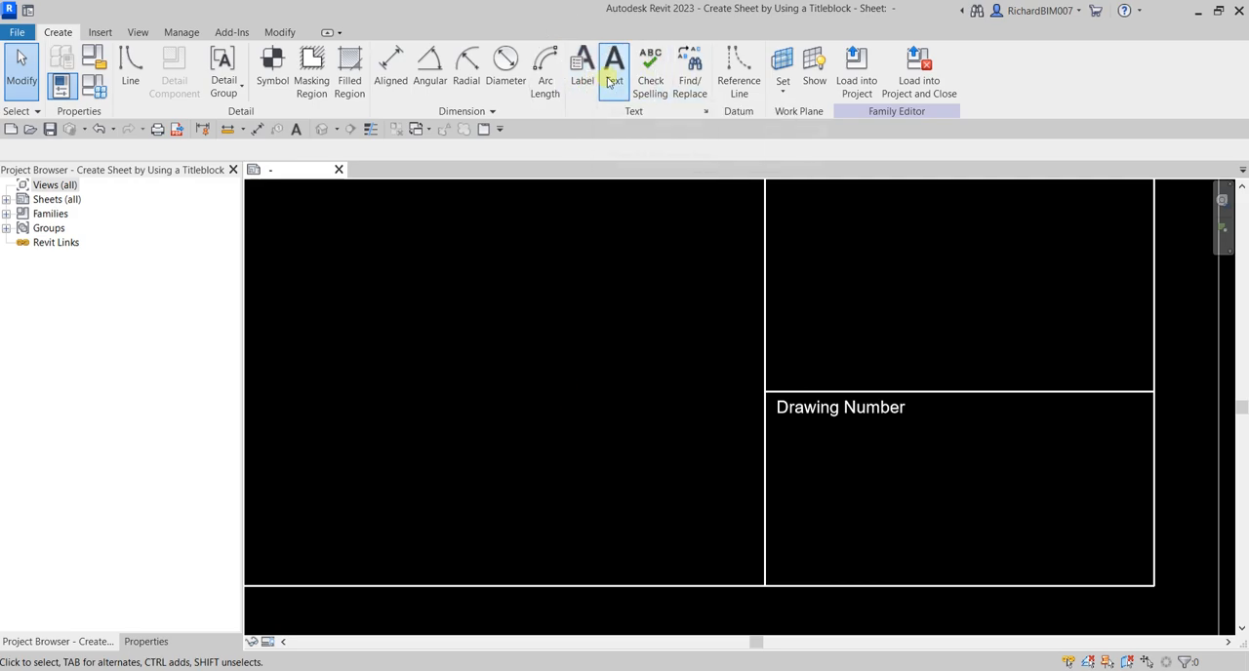
{"action": "left_click", "coordinate": [849, 417]}
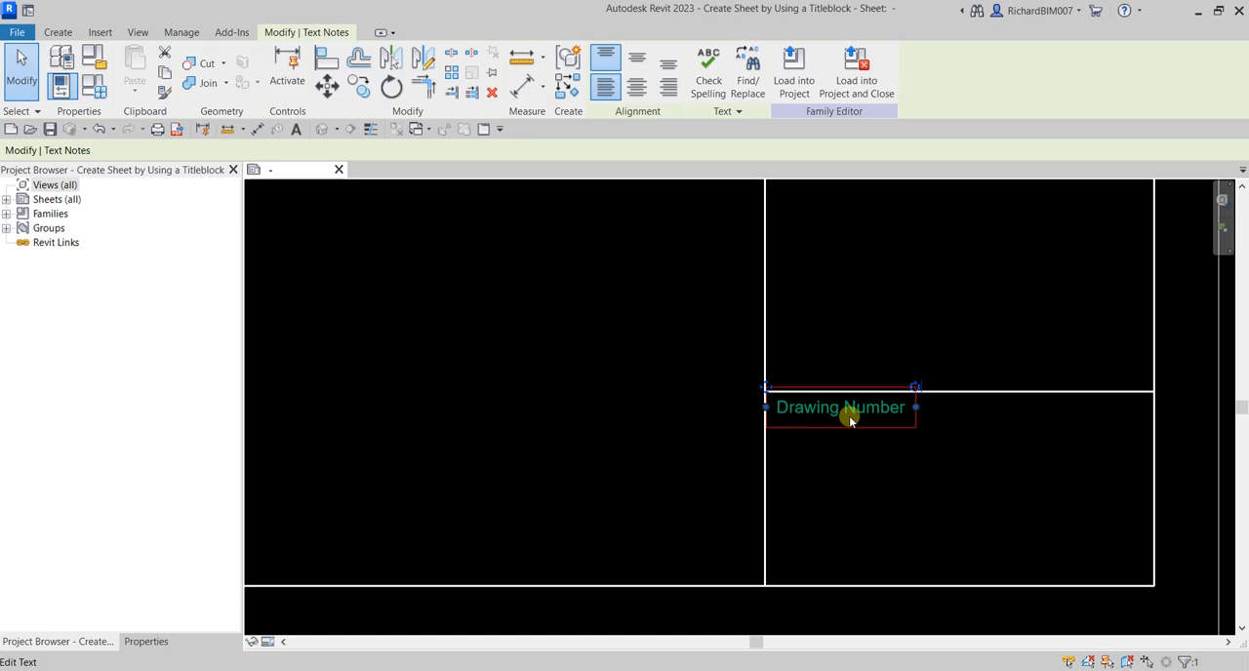
{"action": "left_click", "coordinate": [679, 384]}
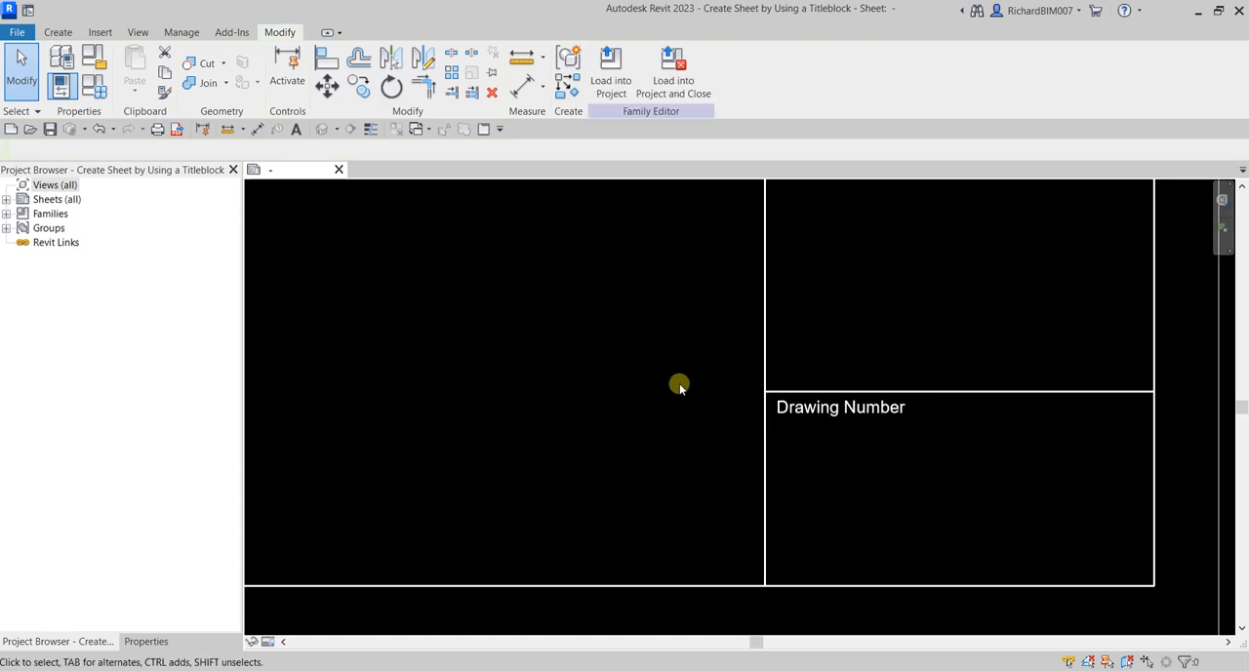
Place a label of the Drawing Number type, middle and left aligned, below the Drawing Number text in the bottom cell
{"action": "left_click", "coordinate": [58, 32]}
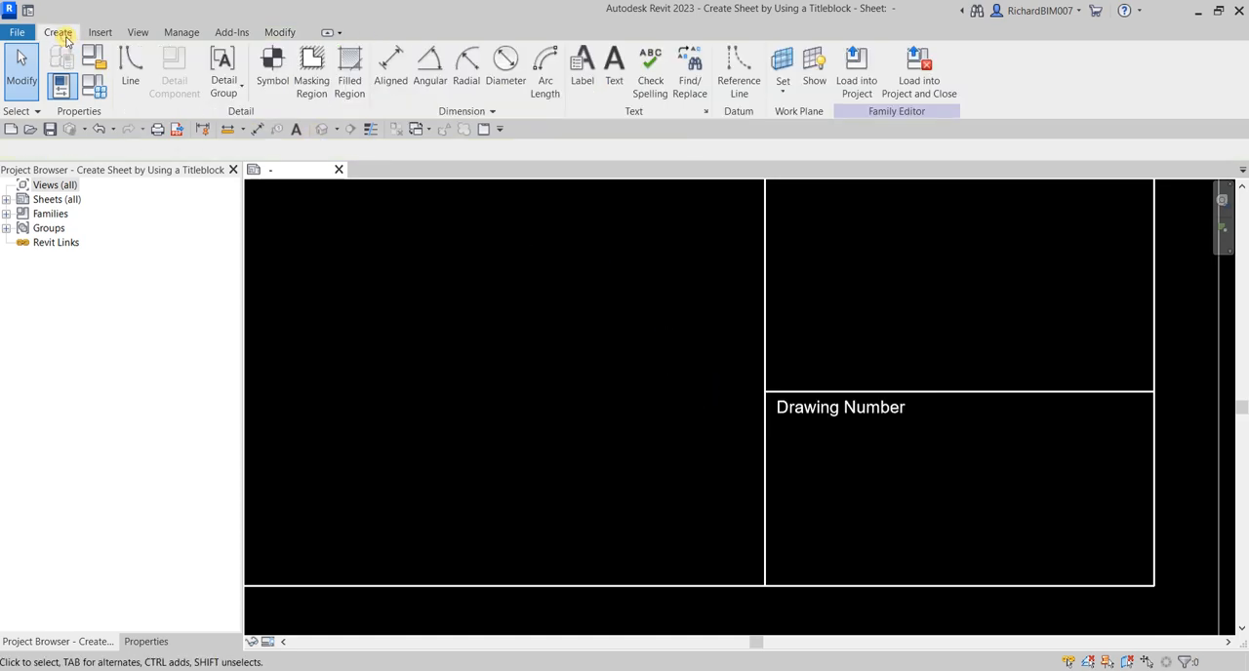
{"action": "left_click", "coordinate": [588, 86]}
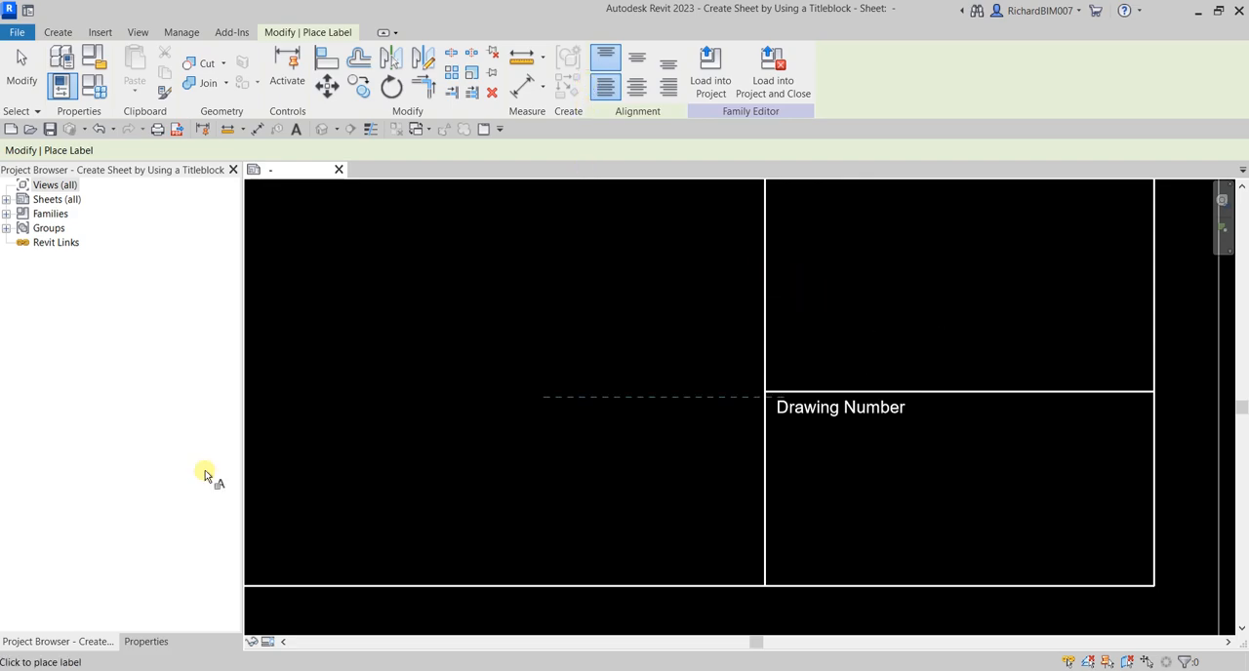
{"action": "left_click", "coordinate": [147, 641]}
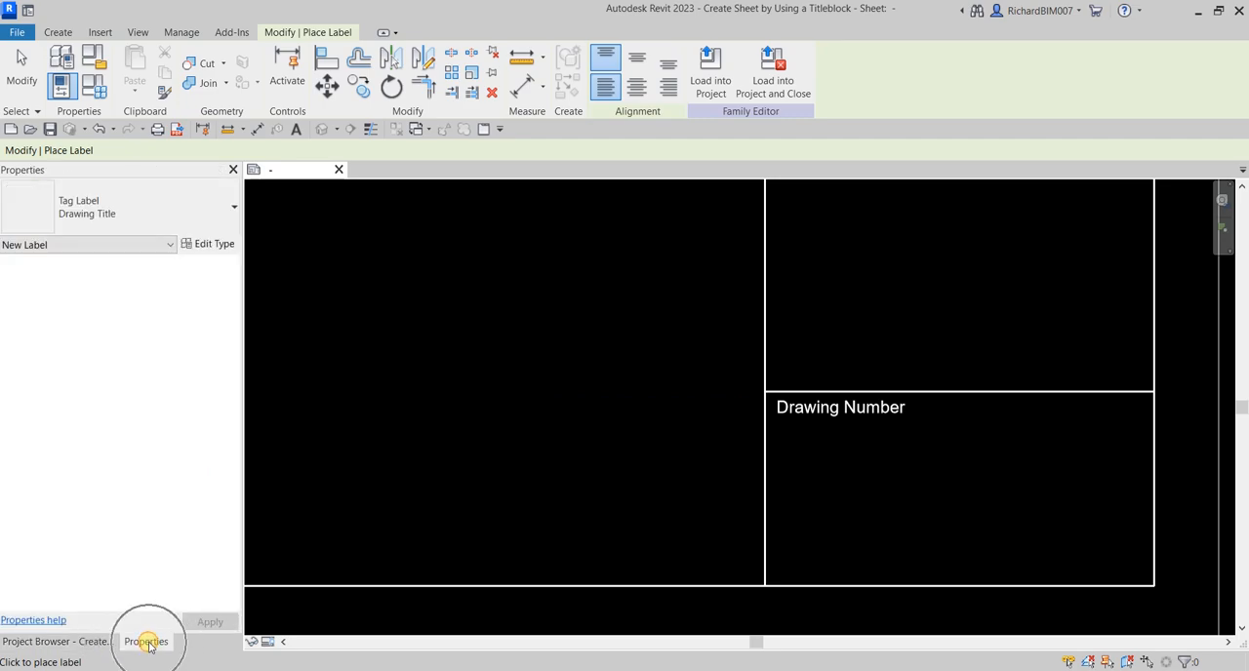
{"action": "left_click", "coordinate": [196, 207]}
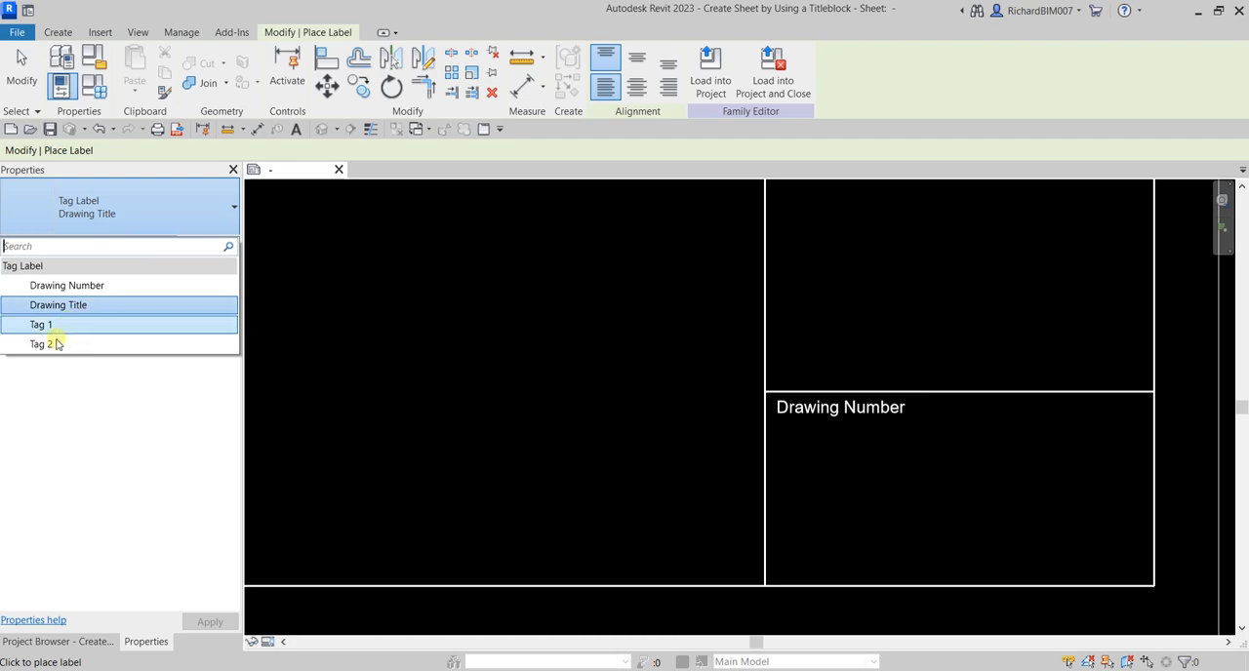
{"action": "left_click", "coordinate": [107, 285]}
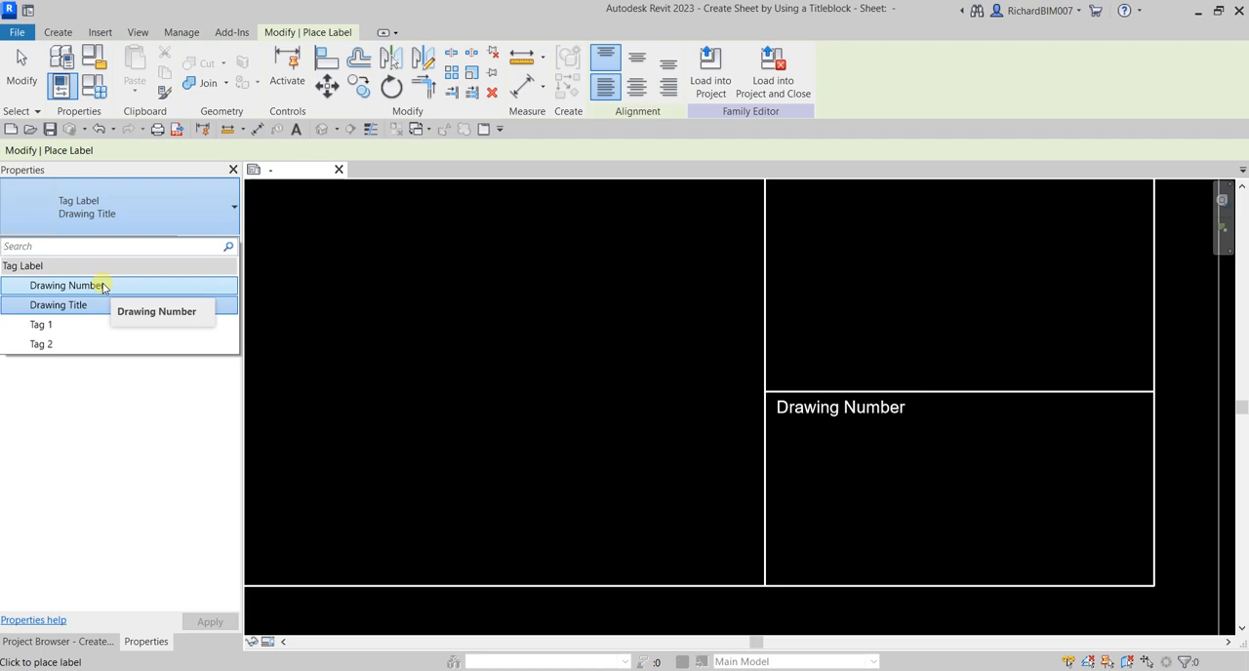
{"action": "left_click", "coordinate": [102, 285]}
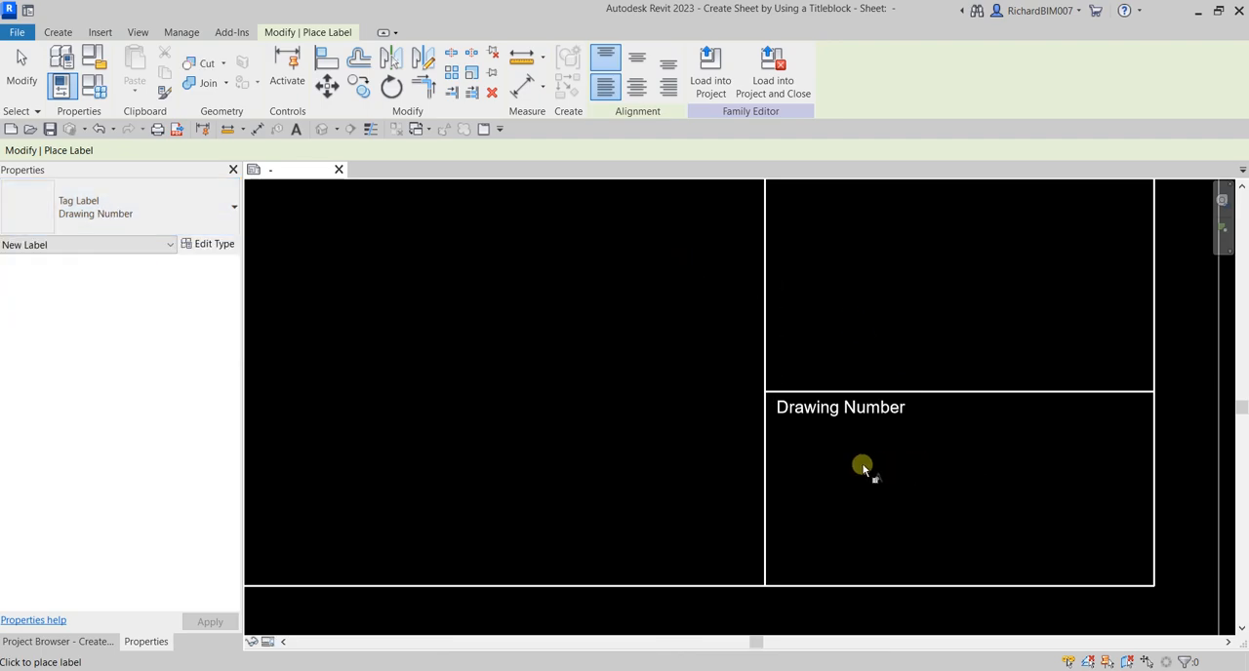
{"action": "left_click", "coordinate": [634, 58]}
{"action": "left_click", "coordinate": [606, 87]}
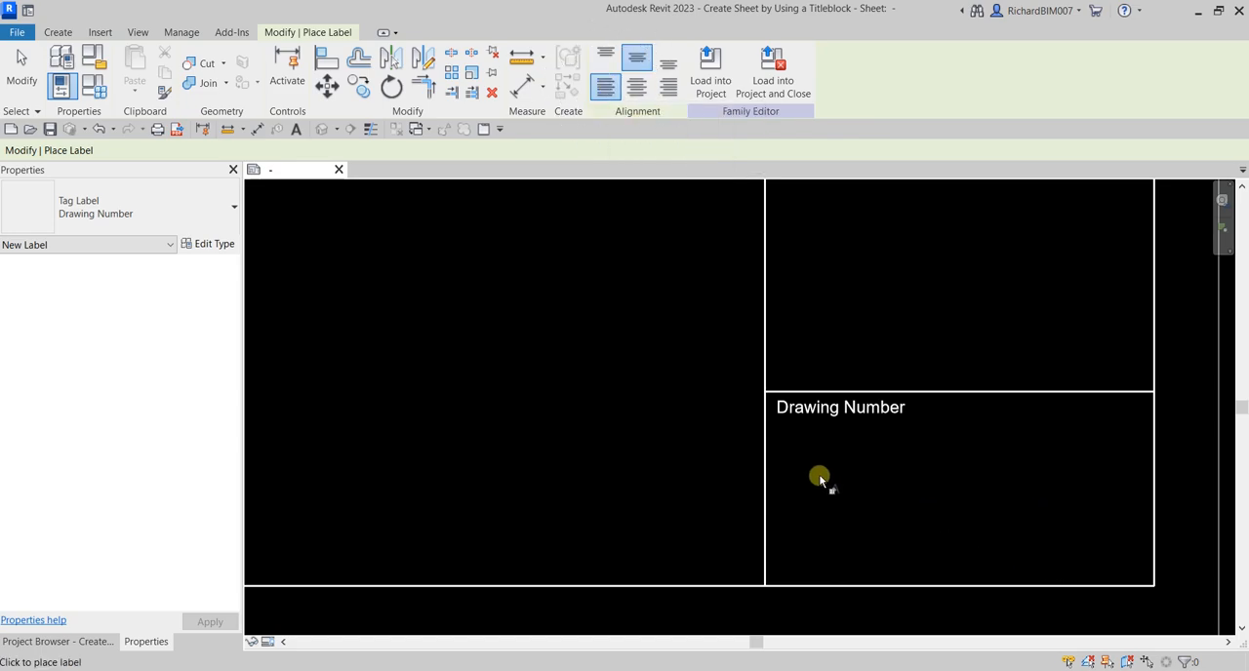
{"action": "left_click", "coordinate": [796, 463]}
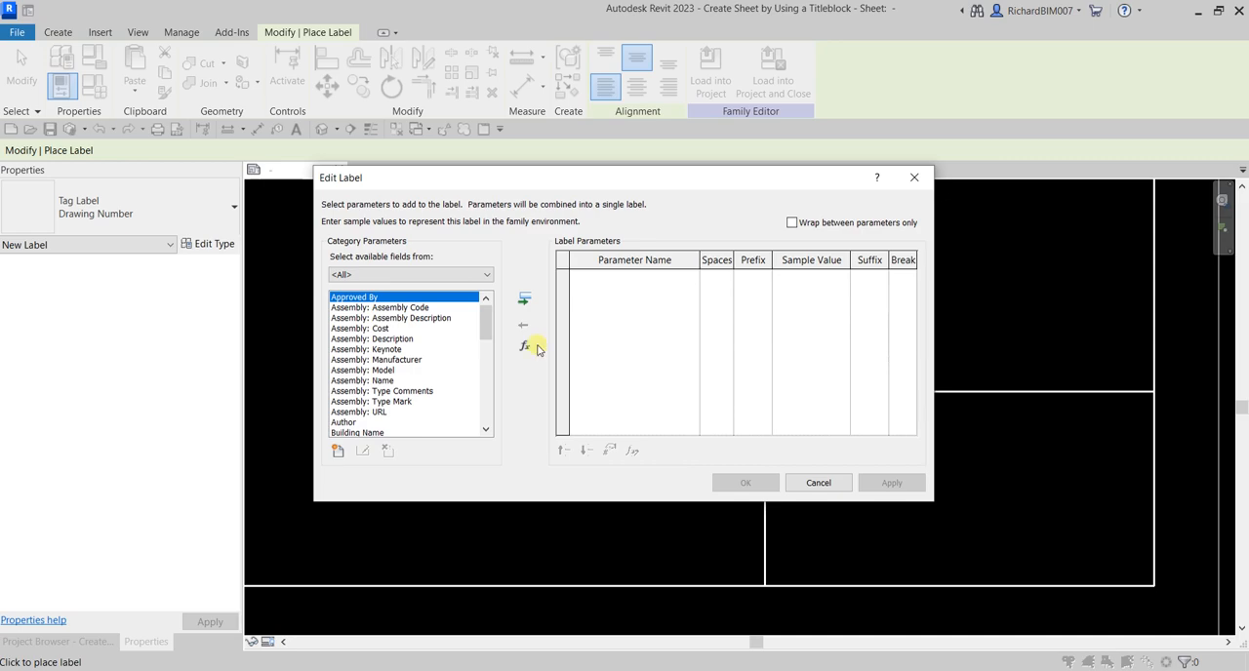
Add the Sheet Number parameter to the label's parameters
{"action": "left_click_drag", "start_coordinate": [782, 178], "coordinate": [558, 87]}
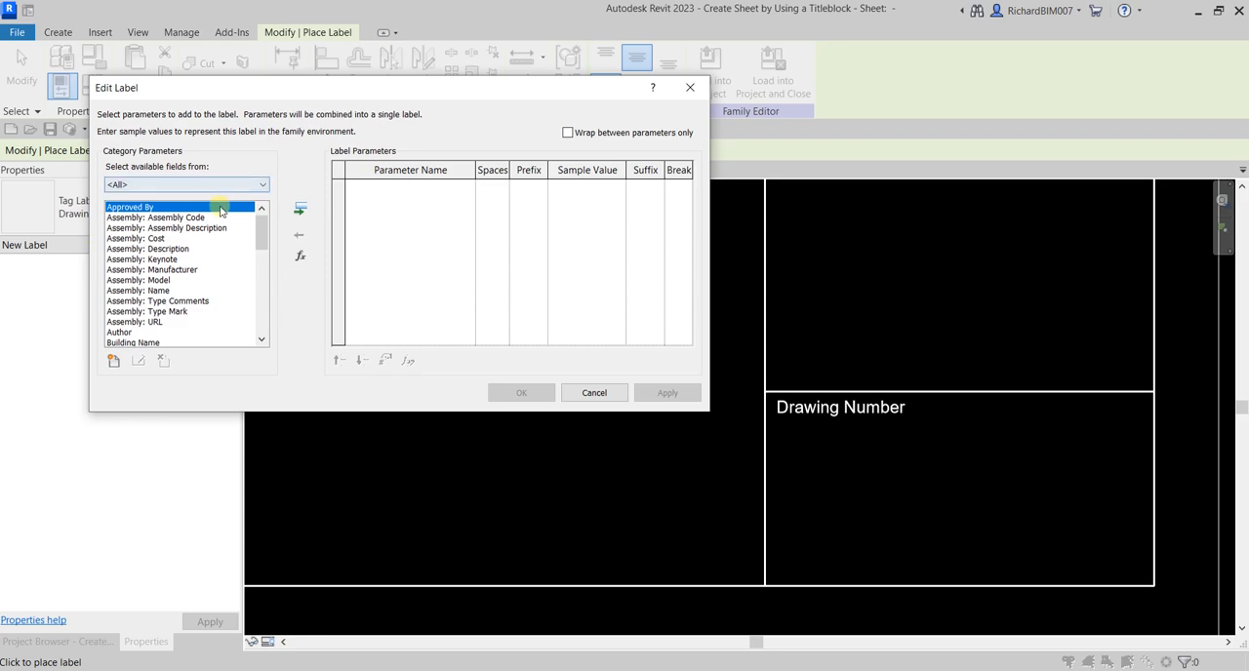
{"action": "left_click_drag", "start_coordinate": [259, 228], "coordinate": [261, 326]}
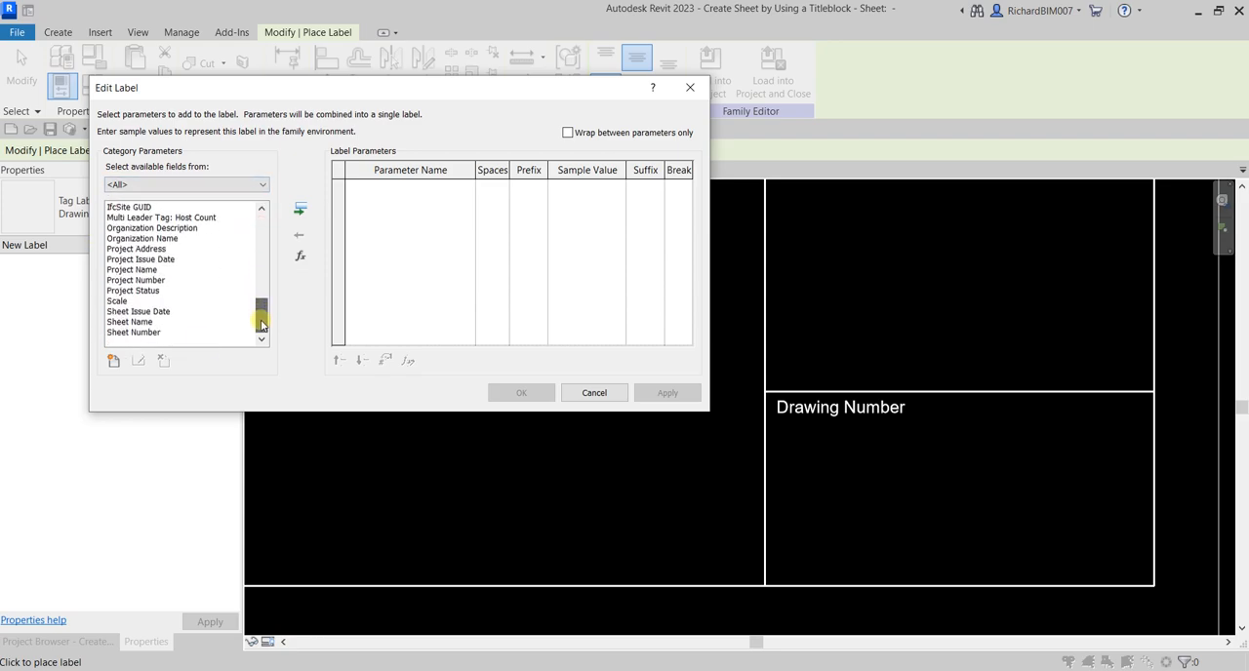
{"action": "left_click", "coordinate": [147, 333]}
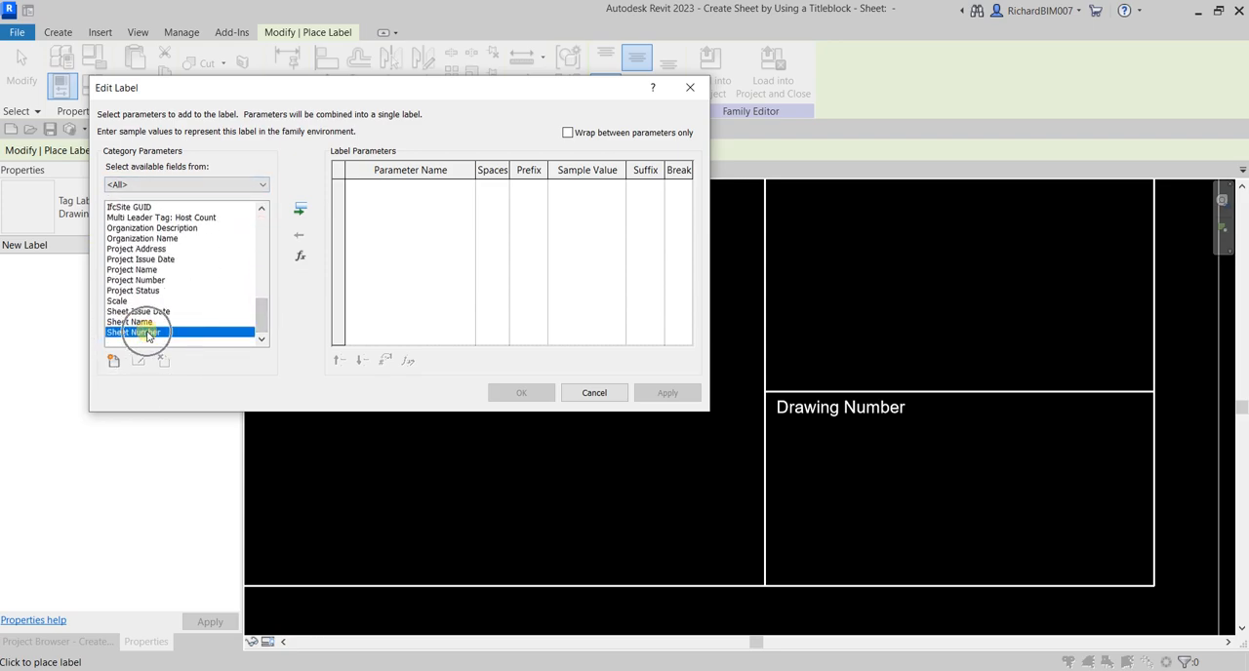
{"action": "left_click", "coordinate": [301, 210]}
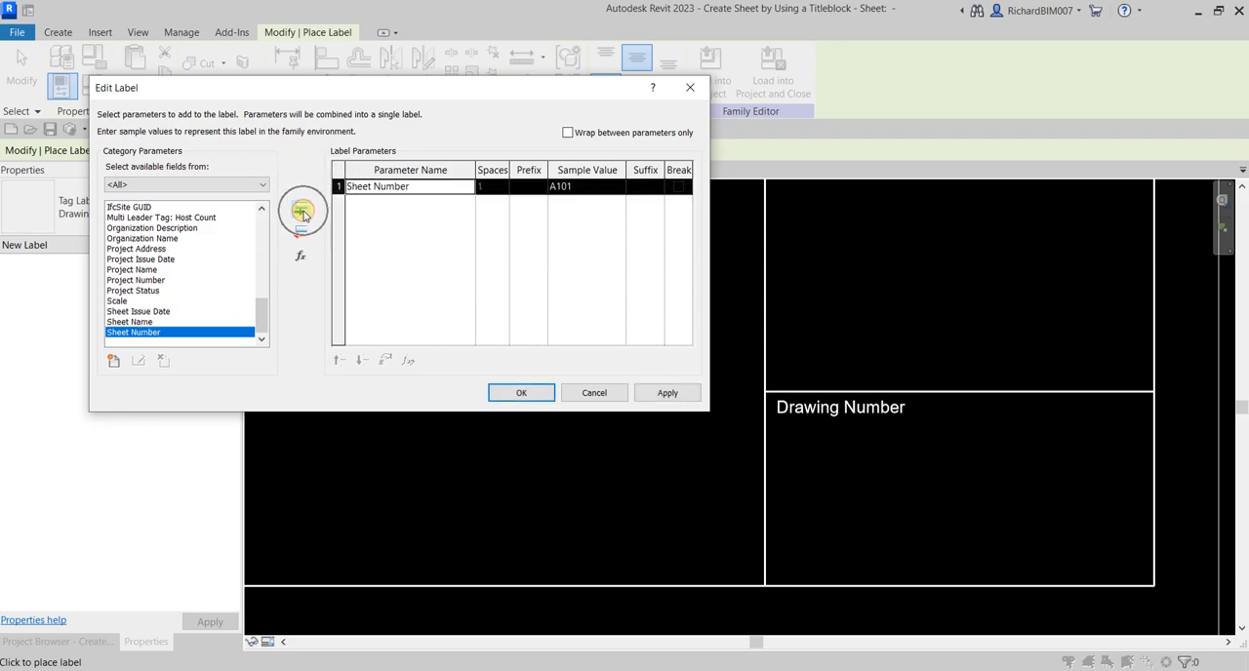
{"action": "key", "text": "ctrl"}
{"action": "key", "text": "ctrl"}
{"action": "key", "text": "ctrl"}
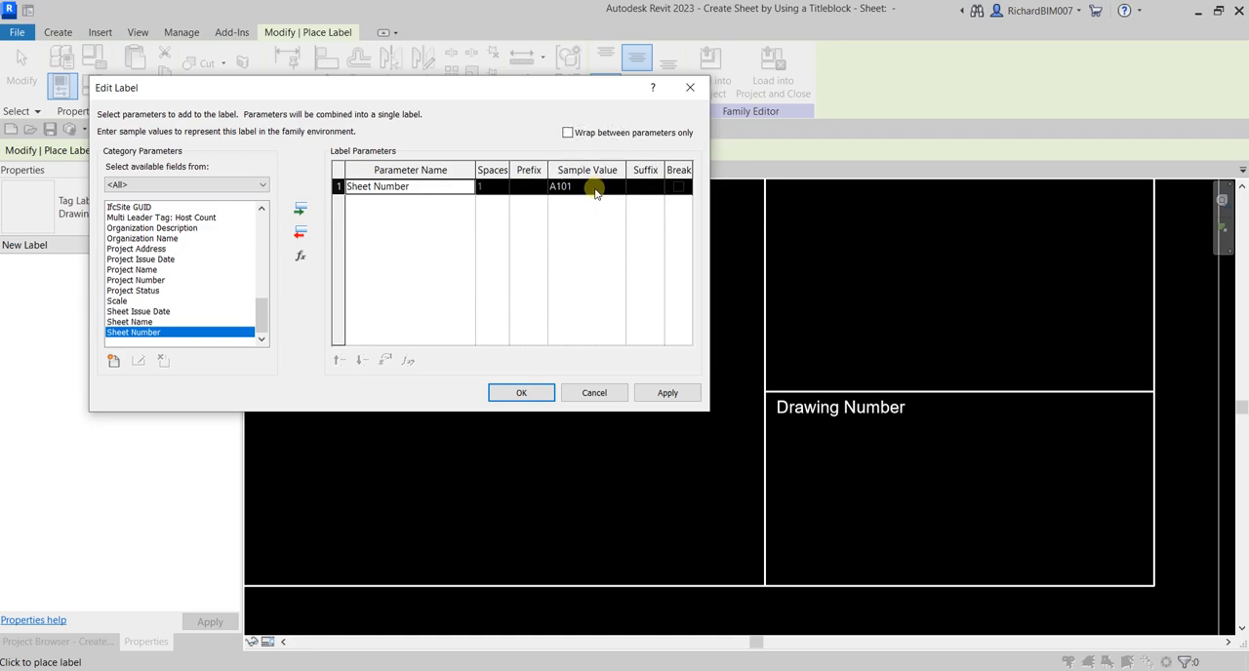
Set the Sheet Number sample value to S101, accept the label definition and end label placement
{"action": "left_click", "coordinate": [571, 186]}
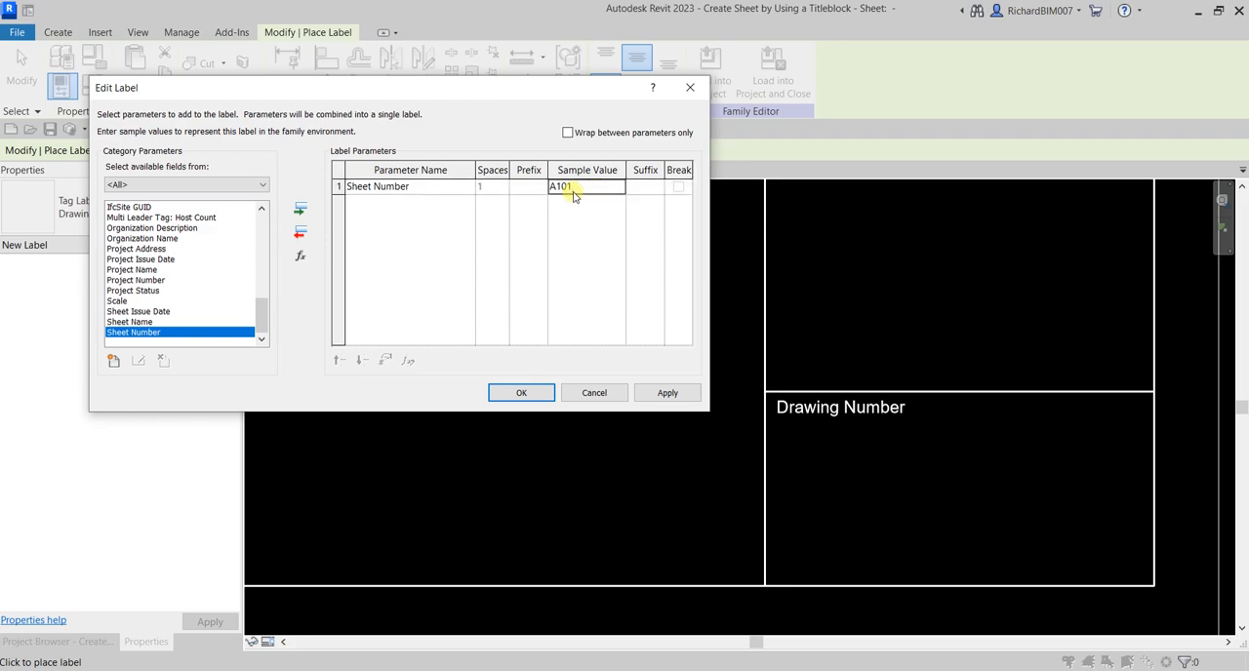
{"action": "left_click_drag", "start_coordinate": [557, 187], "coordinate": [529, 185]}
{"action": "type", "text": "S"}
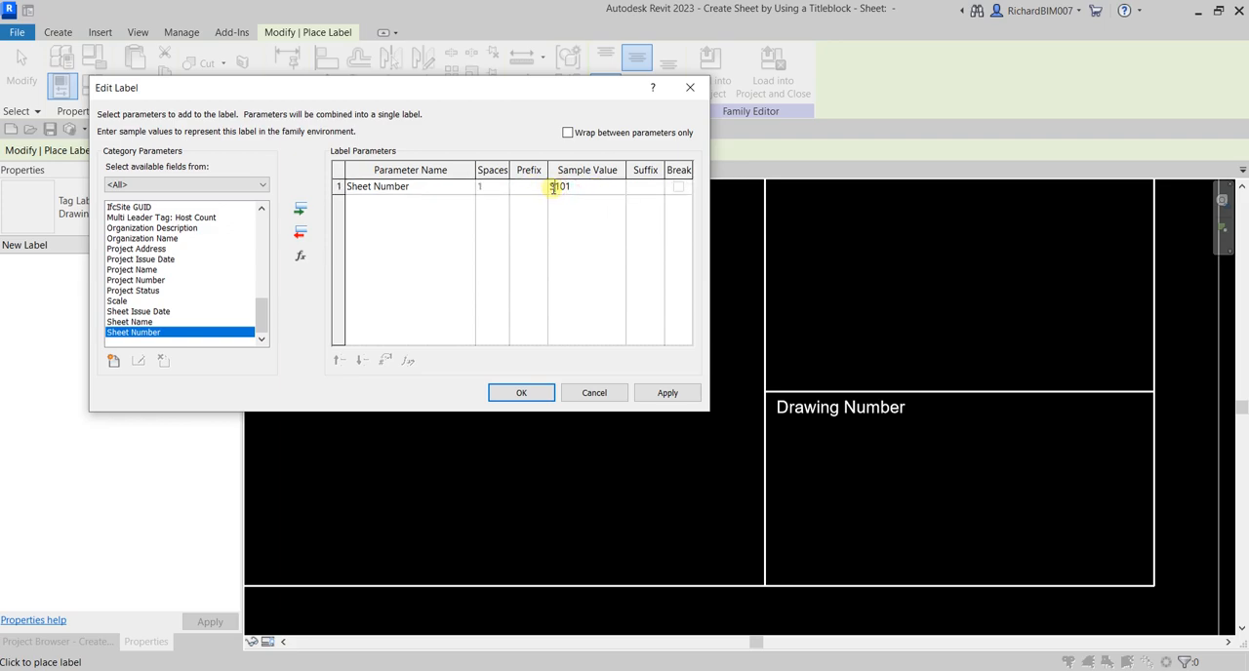
{"action": "left_click", "coordinate": [528, 394]}
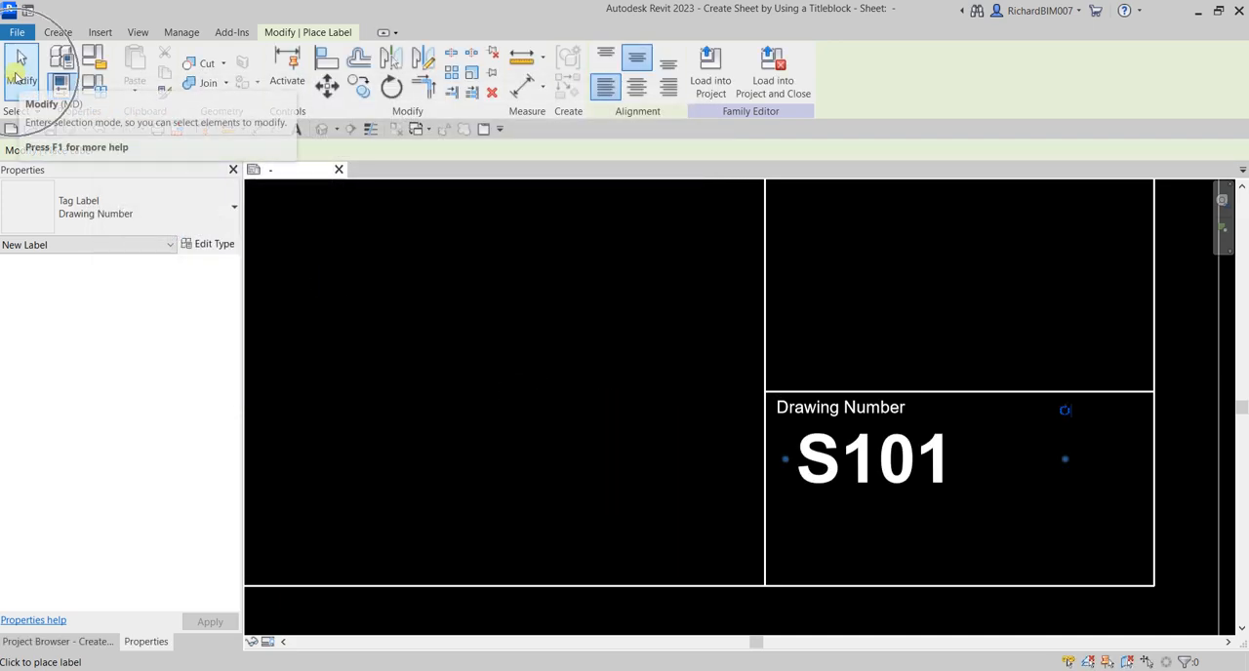
{"action": "left_click", "coordinate": [15, 75]}
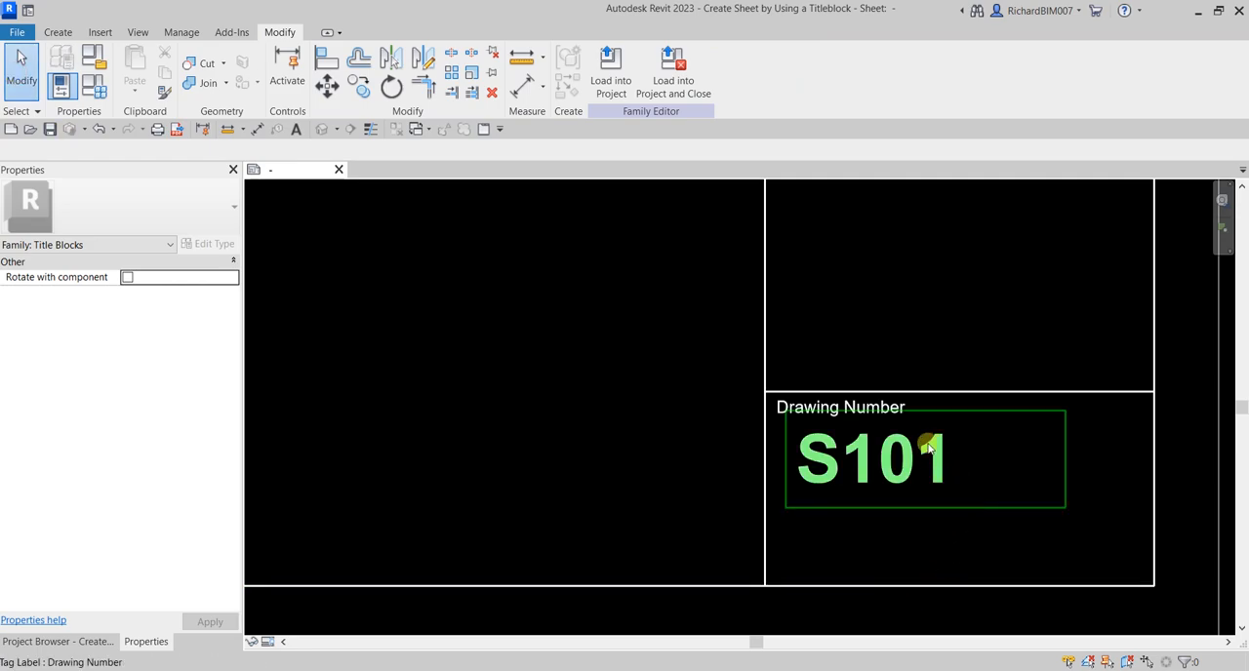
Move the S101 label slightly down and left so it lines up under the Drawing Number text, and deselect it
{"action": "left_click", "coordinate": [914, 481]}
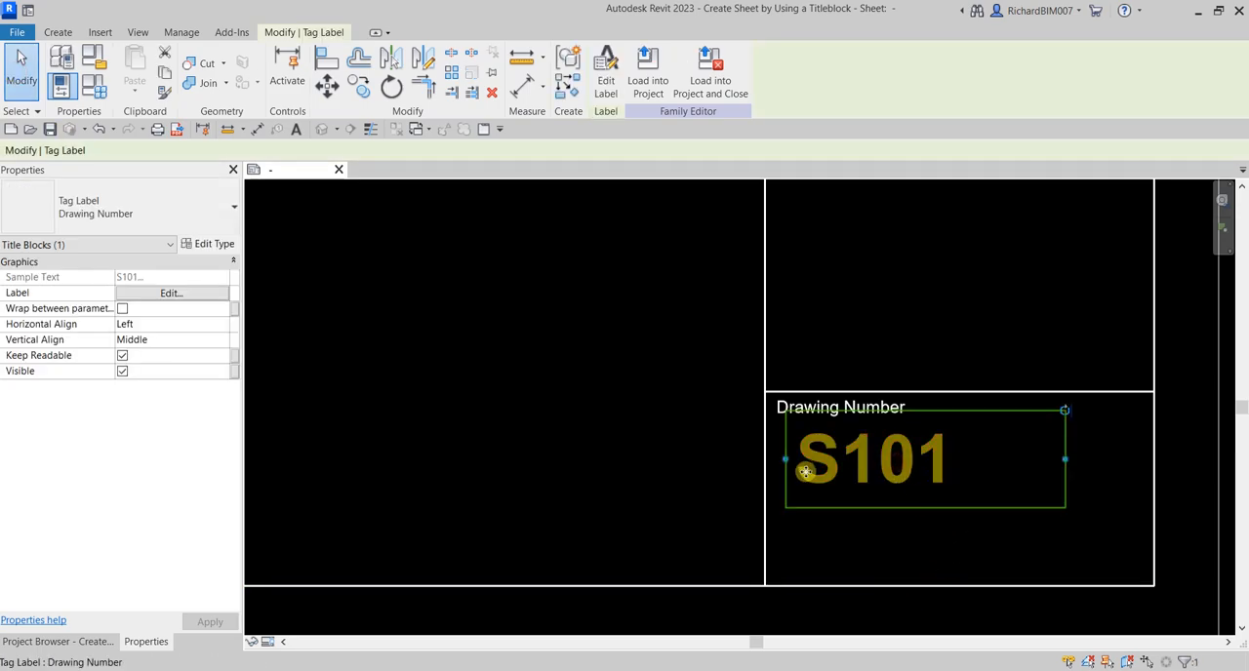
{"action": "mouse_move", "coordinate": [862, 480]}
{"action": "left_mouse_down"}
{"action": "mouse_move", "coordinate": [856, 506]}
{"action": "mouse_move", "coordinate": [844, 496]}
{"action": "left_mouse_up"}
{"action": "left_click", "coordinate": [588, 482]}
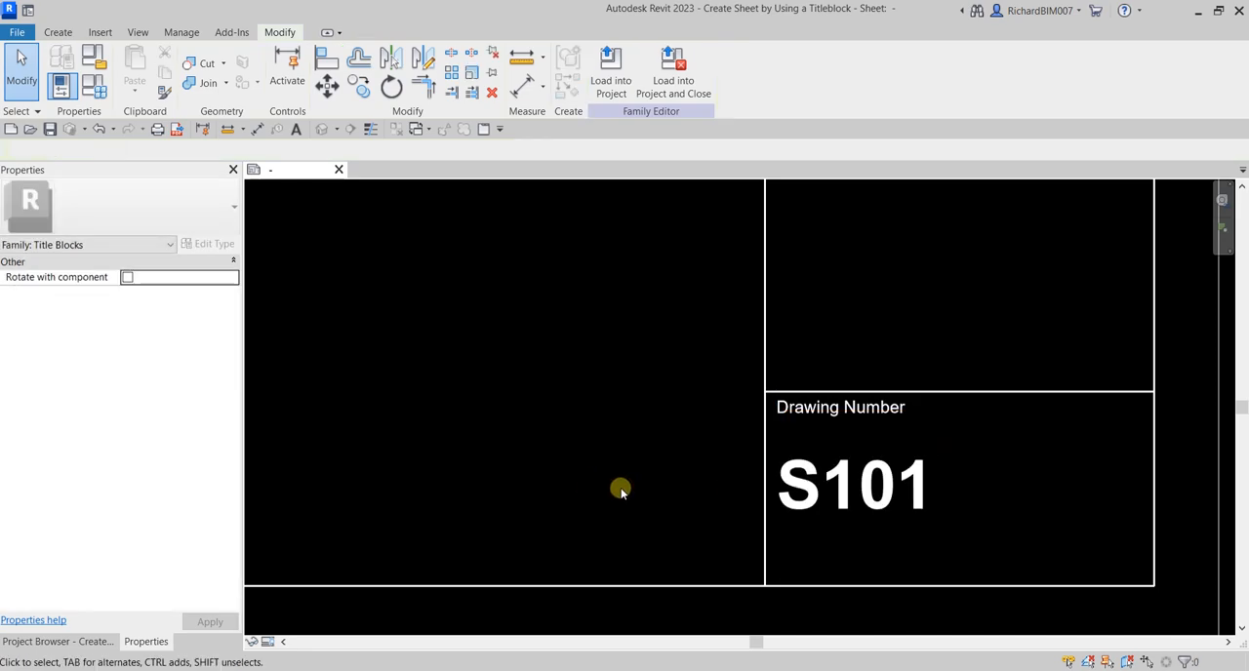
Widen the S101 label's box to the Drawing Number cell's right border and nudge the label slightly down
{"action": "left_click", "coordinate": [911, 486]}
{"action": "left_click_drag", "start_coordinate": [1051, 488], "coordinate": [1150, 501]}
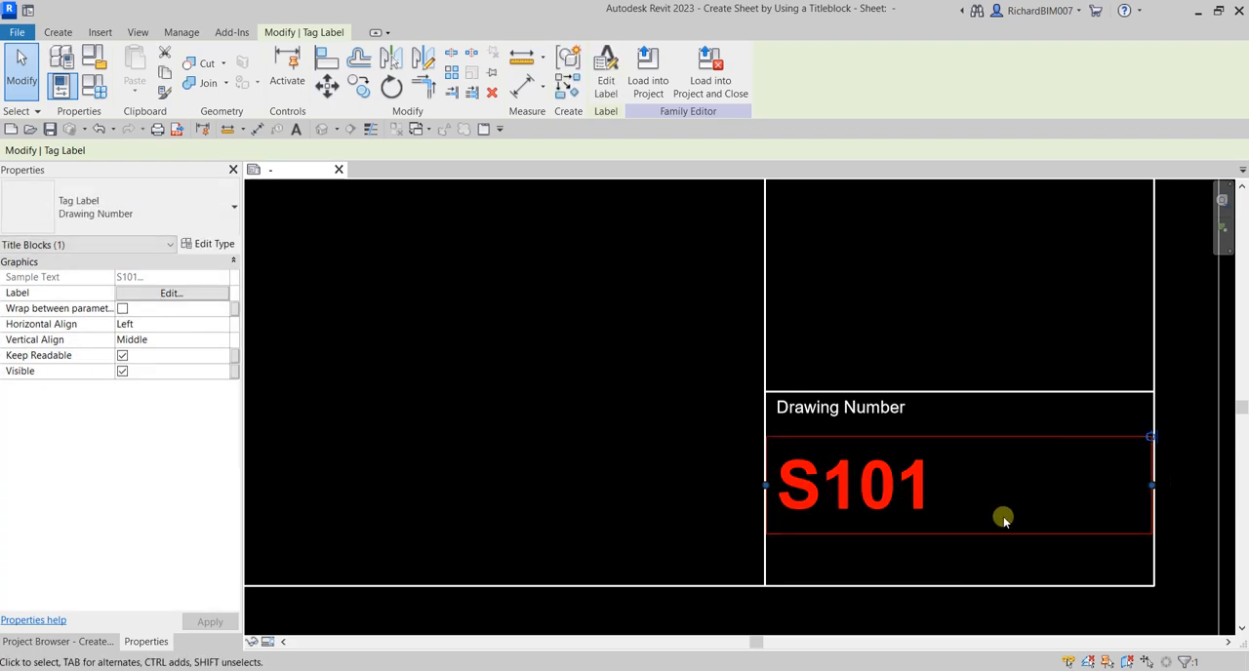
{"action": "left_click", "coordinate": [1015, 567]}
{"action": "left_click", "coordinate": [826, 502]}
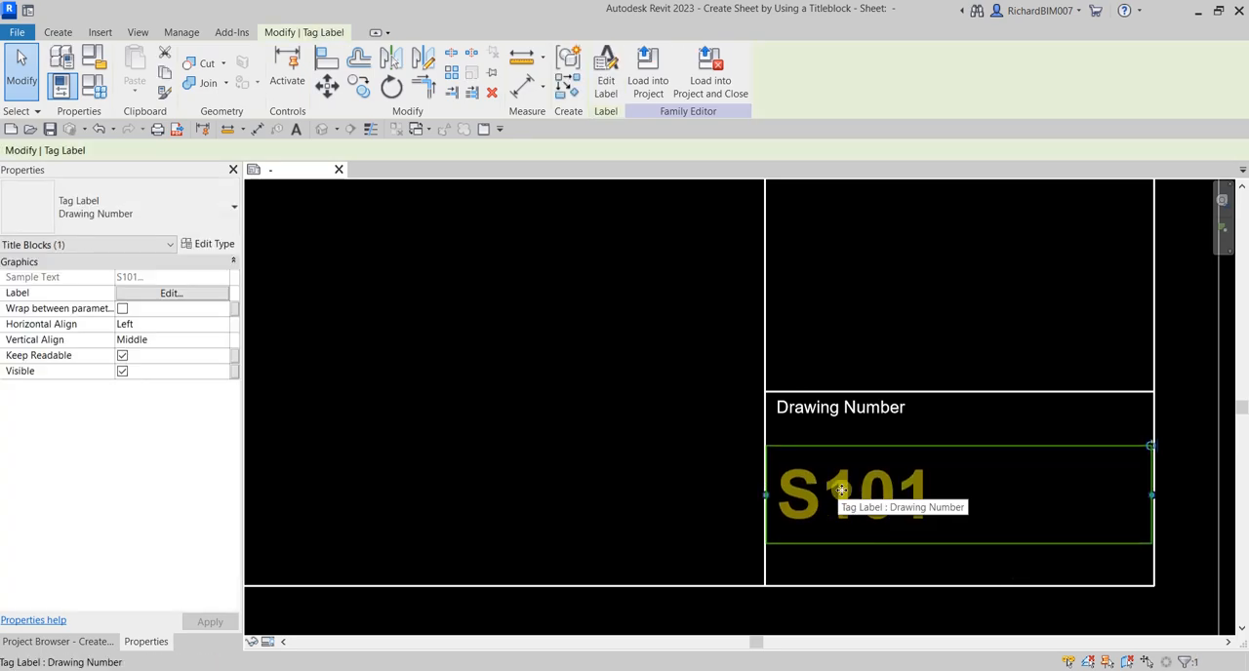
{"action": "left_click", "coordinate": [635, 368]}
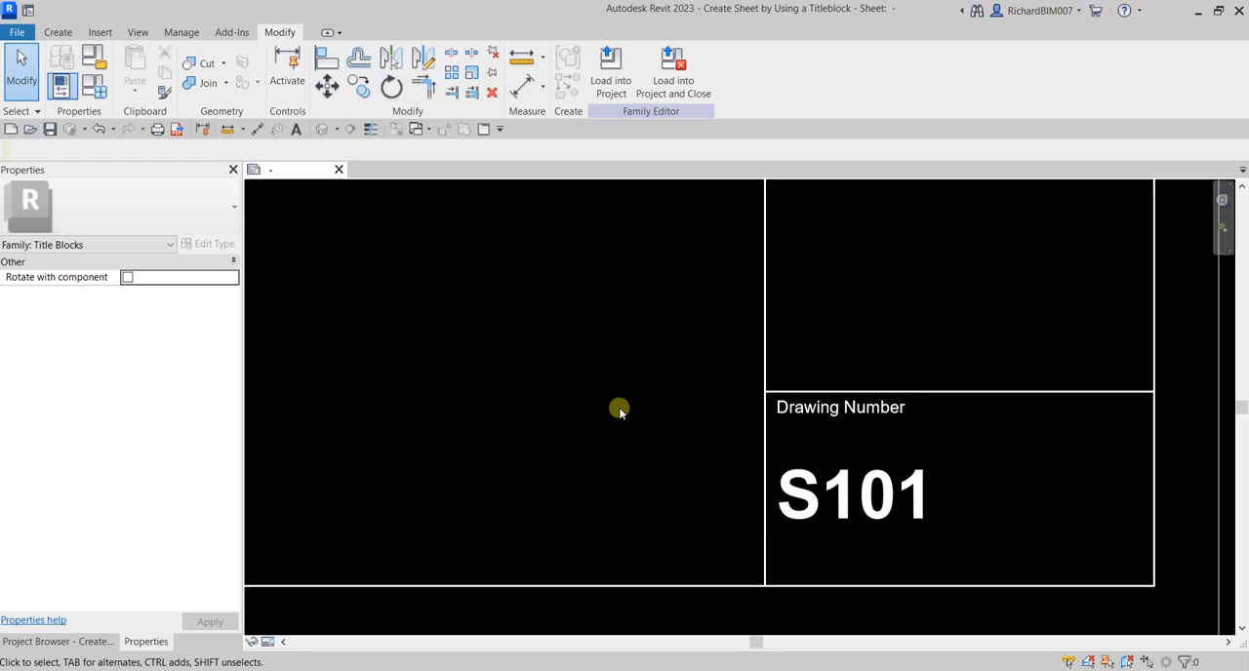
Place a middle- and left-aligned text note "Save Date:" of type Text Arial 2.5mm just inside the sheet border's lower-left corner
{"action": "scroll", "coordinate": [624, 415], "scroll_direction": "down", "scroll_amount": 5}
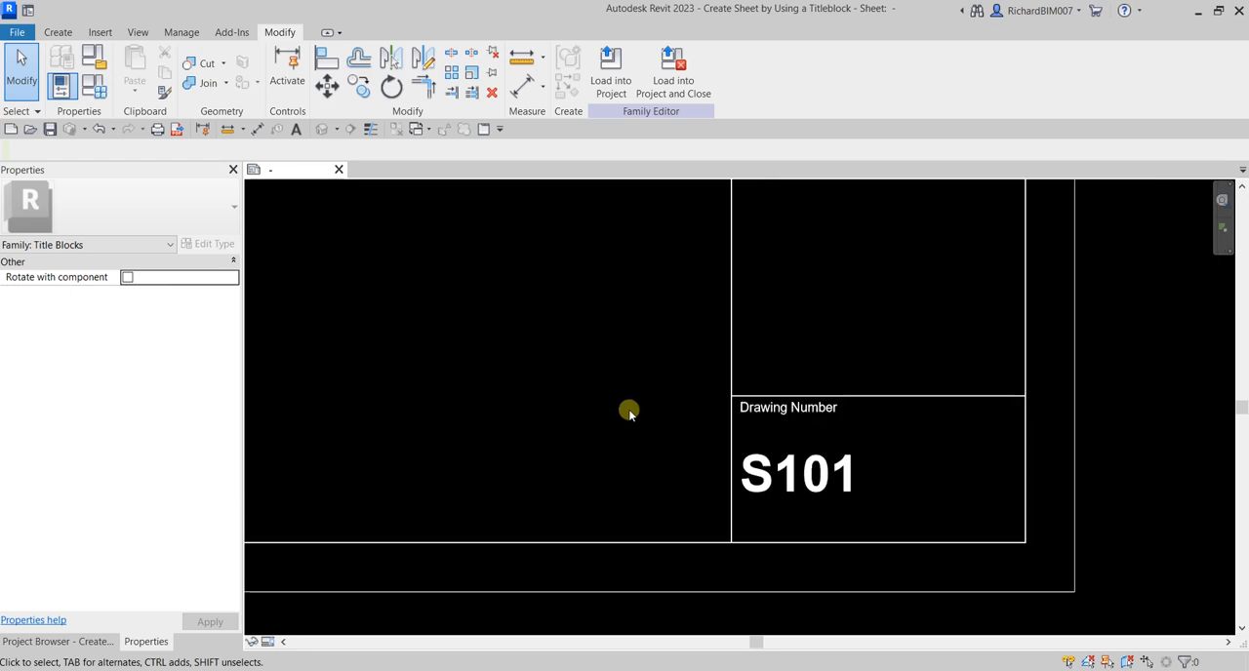
{"action": "scroll", "coordinate": [538, 432], "scroll_direction": "down", "scroll_amount": 4}
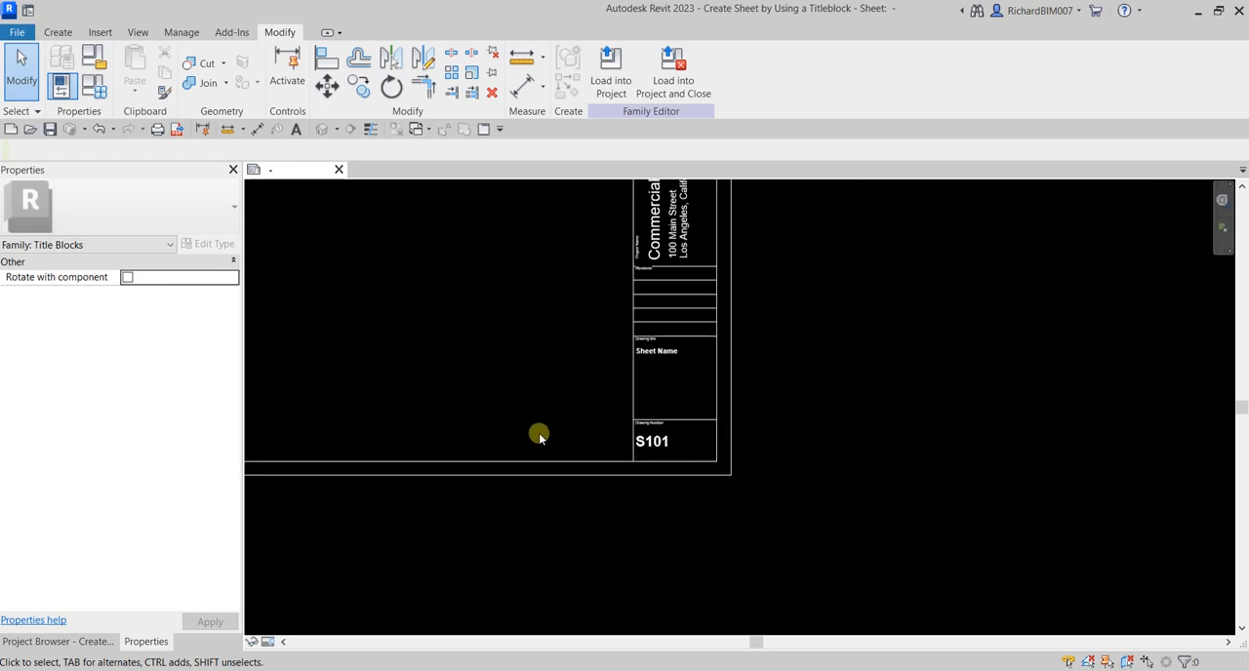
{"action": "middle_click_drag", "start_coordinate": [435, 413], "coordinate": [695, 473]}
{"action": "scroll", "coordinate": [694, 473], "scroll_direction": "down", "scroll_amount": 2}
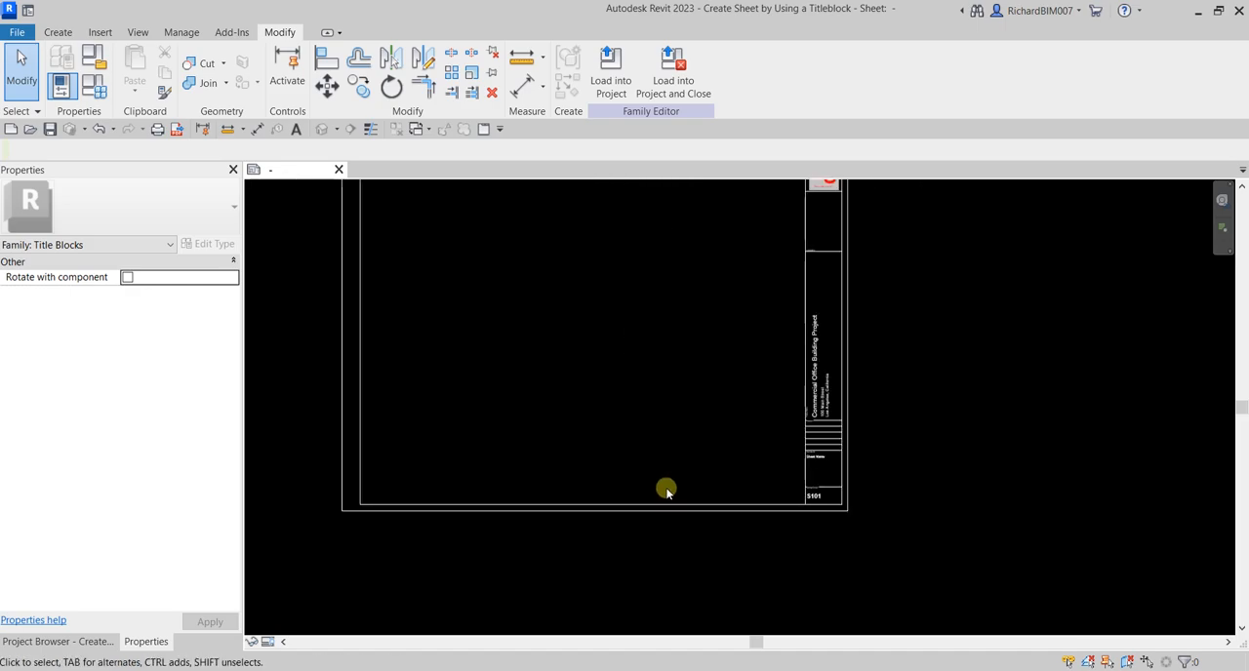
{"action": "middle_click_drag", "start_coordinate": [543, 412], "coordinate": [621, 466]}
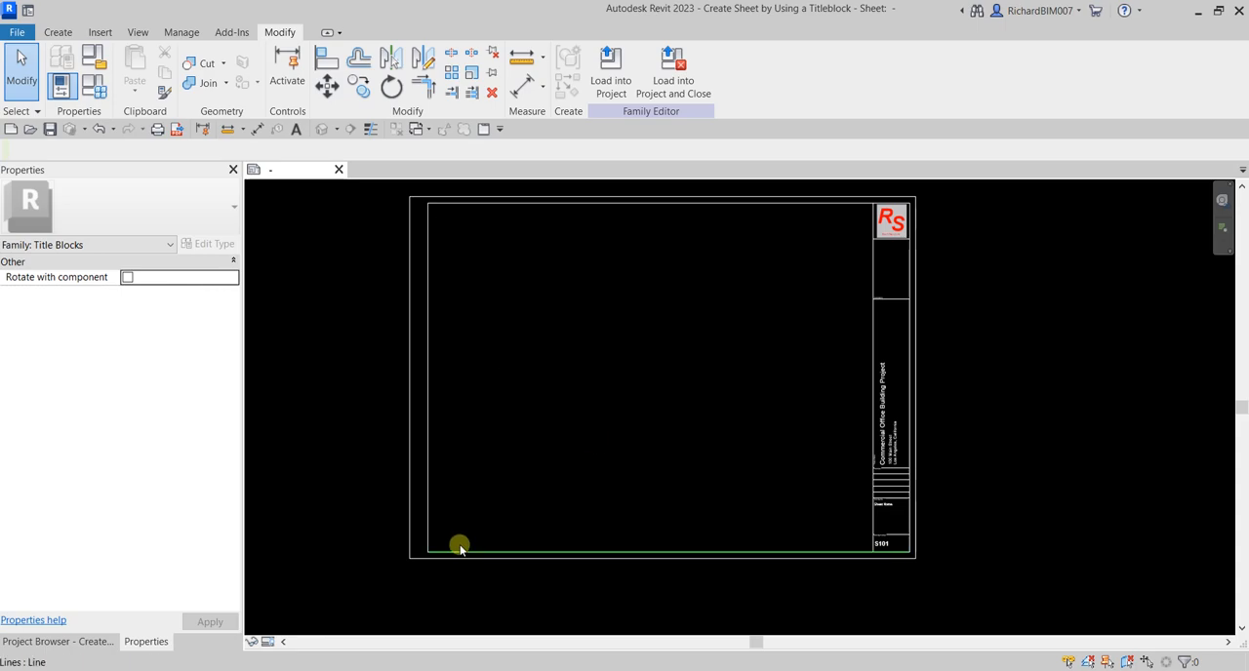
{"action": "scroll", "coordinate": [423, 573], "scroll_direction": "up", "scroll_amount": 2}
{"action": "scroll", "coordinate": [423, 572], "scroll_direction": "up", "scroll_amount": 5}
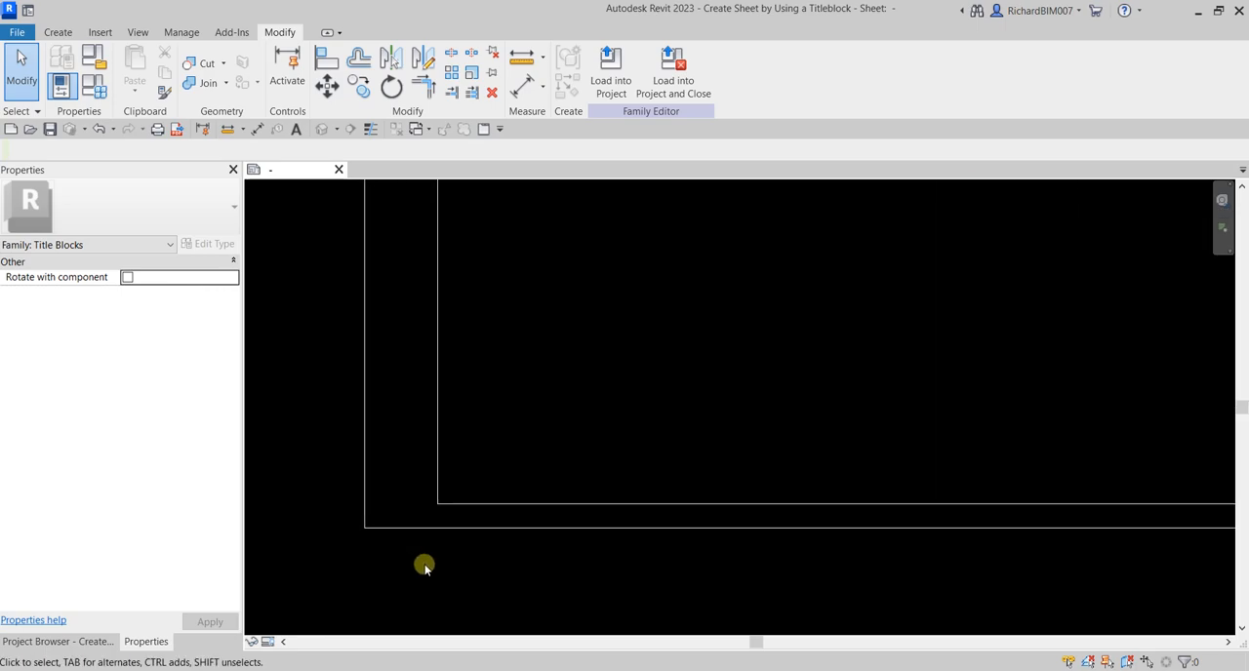
{"action": "middle_click_drag", "start_coordinate": [423, 568], "coordinate": [469, 549]}
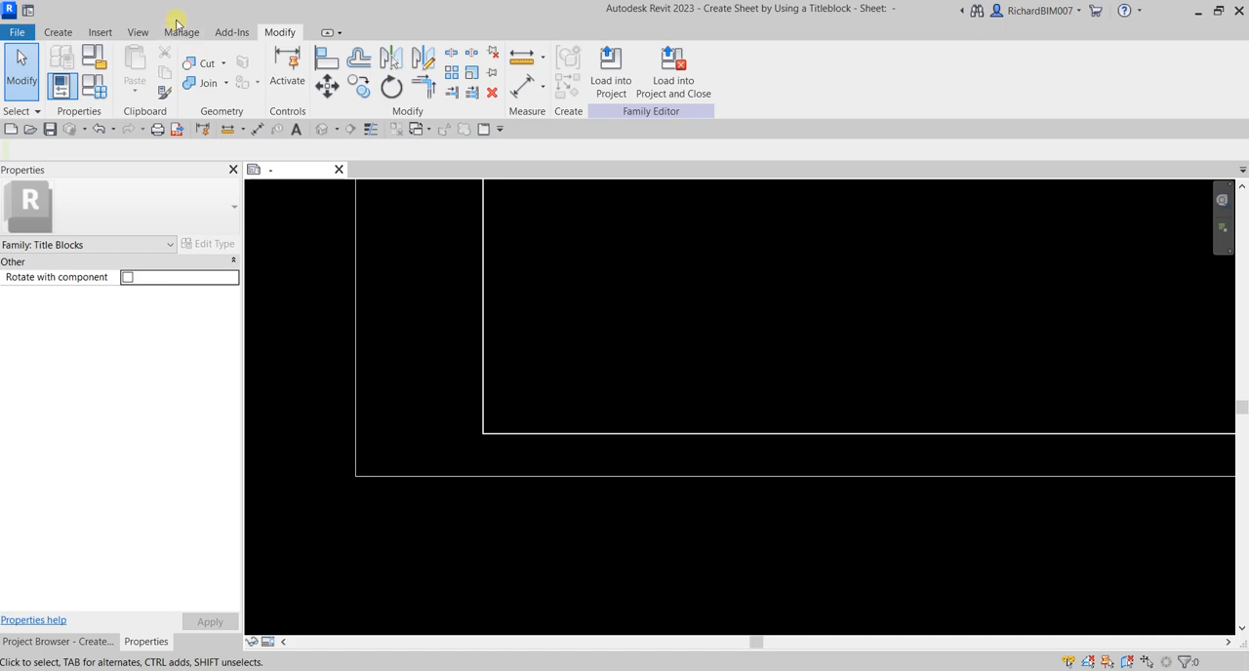
{"action": "left_click", "coordinate": [59, 33]}
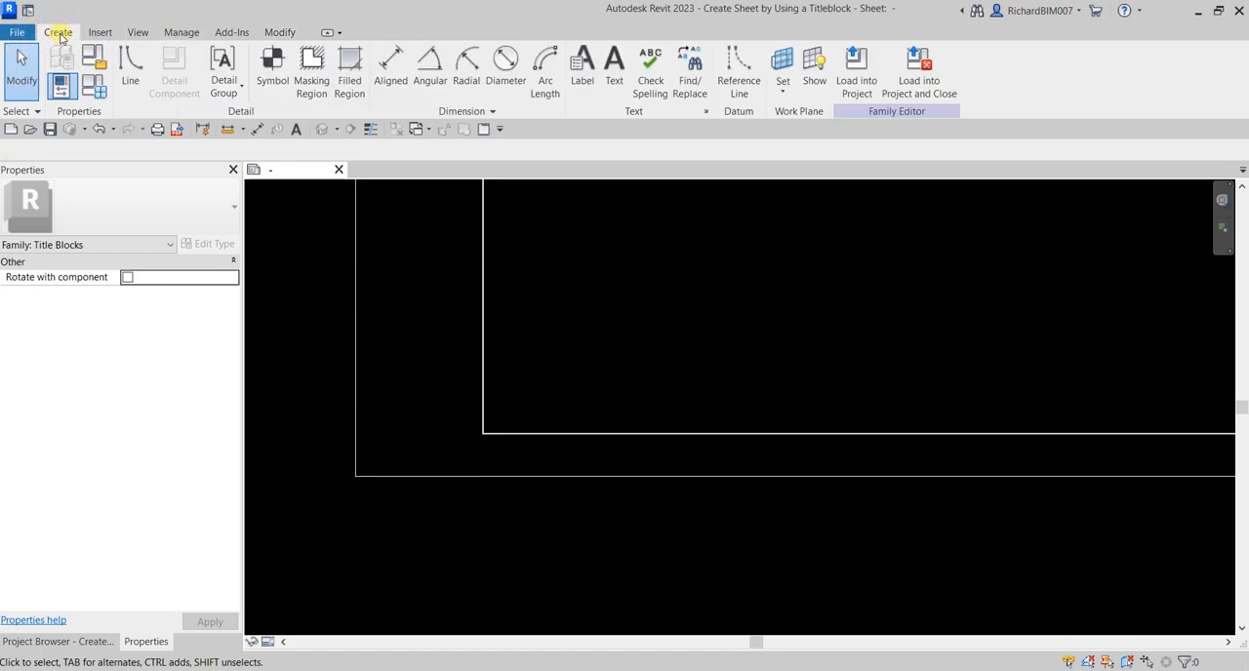
{"action": "left_click", "coordinate": [613, 84]}
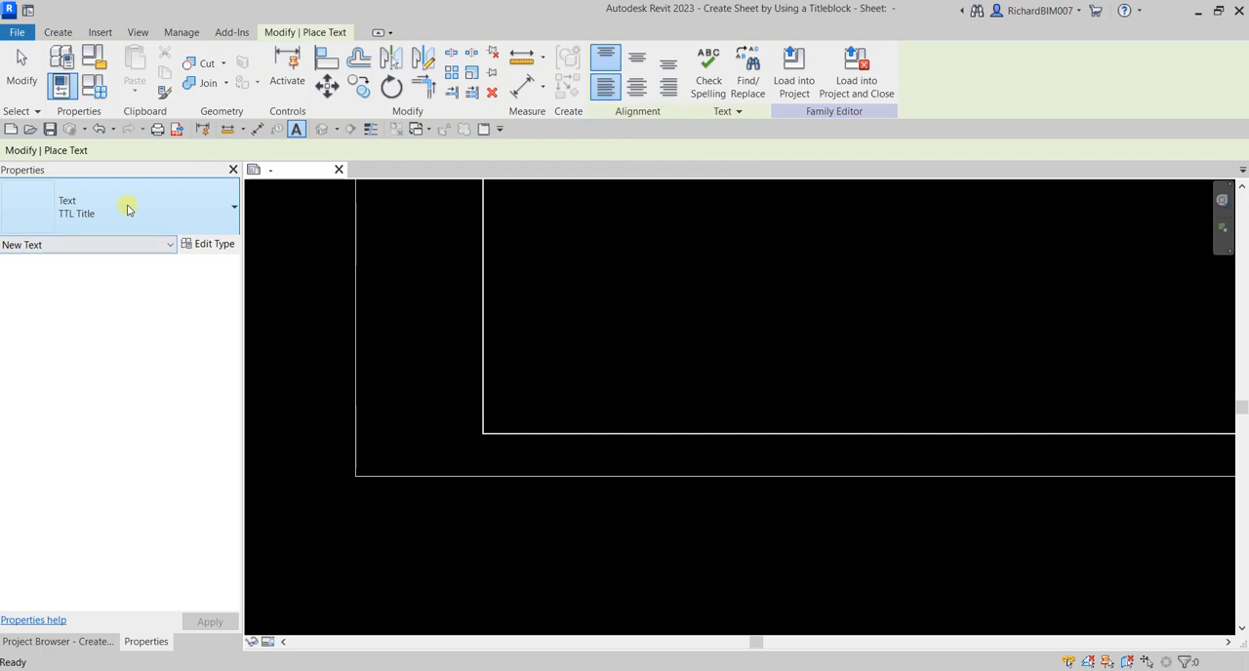
{"action": "left_click", "coordinate": [128, 208]}
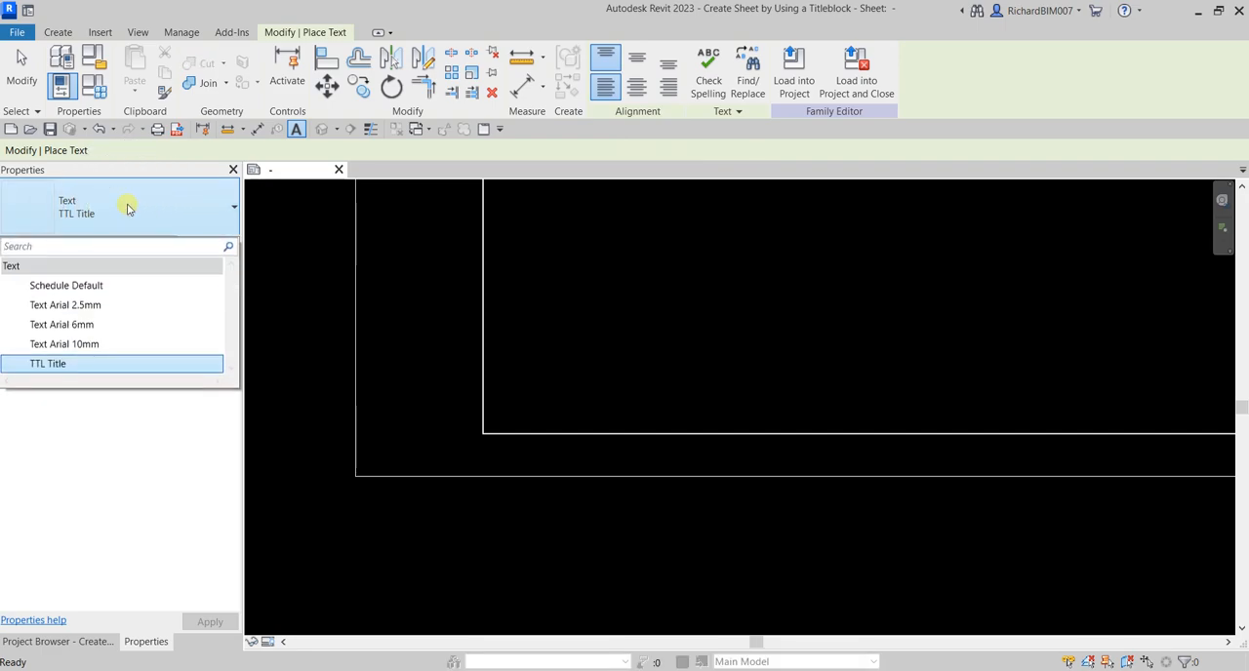
{"action": "left_click", "coordinate": [74, 305]}
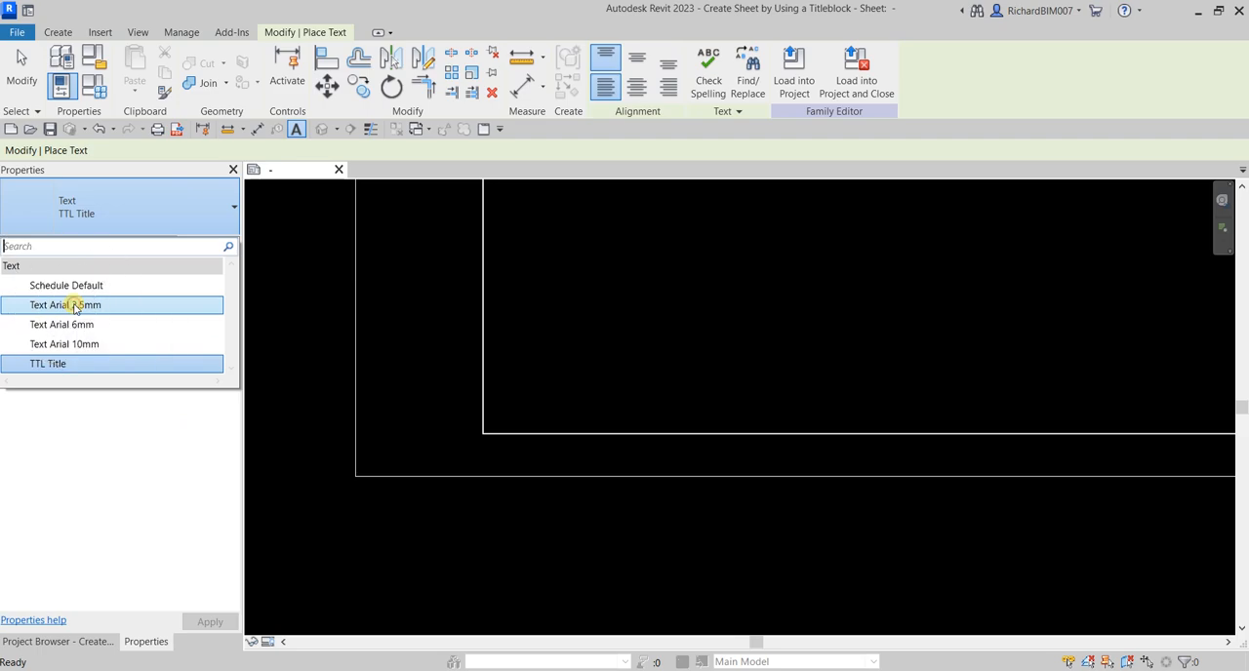
{"action": "left_click", "coordinate": [635, 61]}
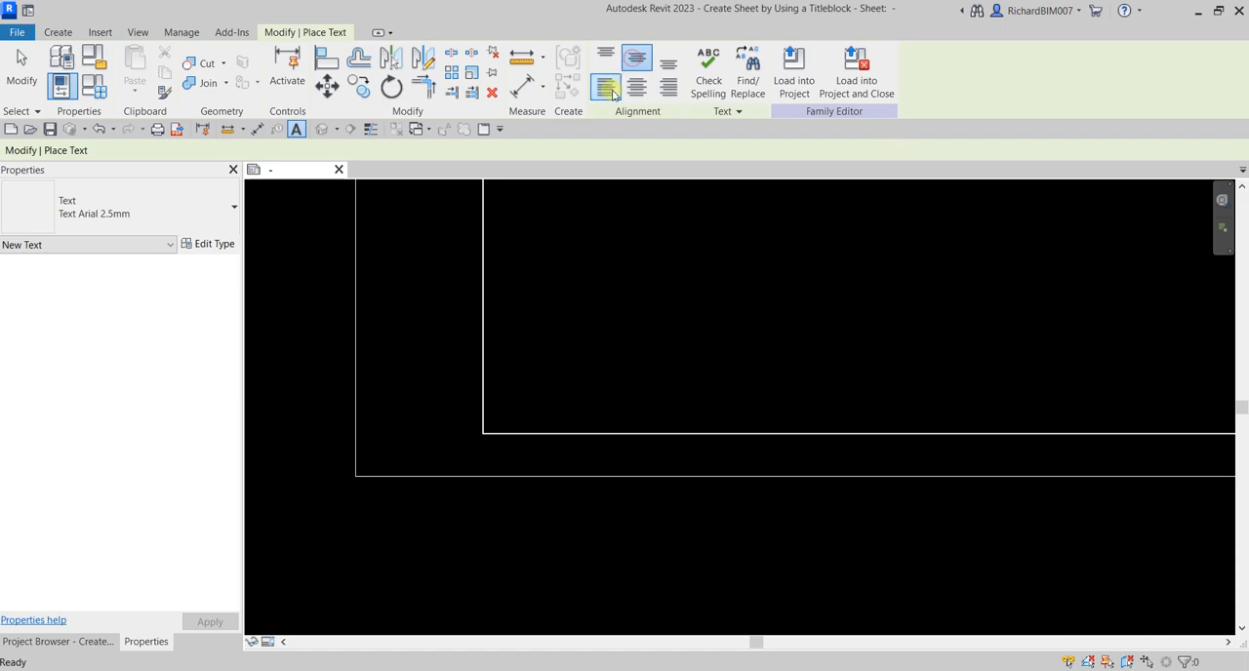
{"action": "left_click", "coordinate": [606, 91]}
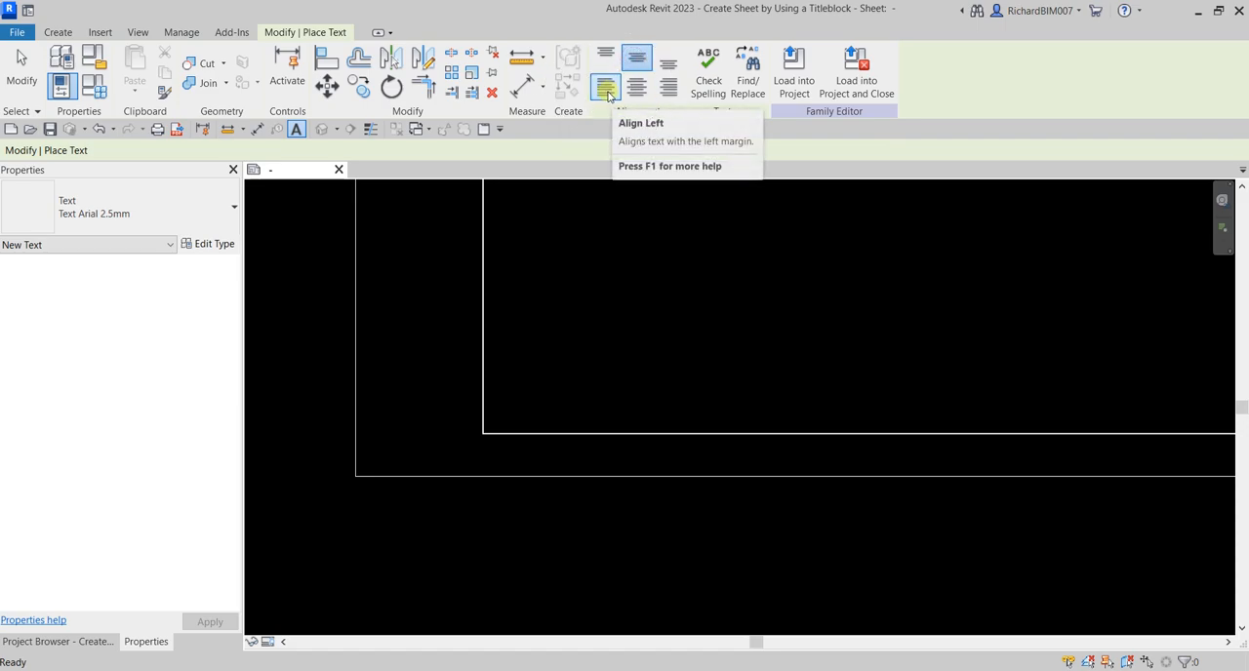
{"action": "middle_click_drag", "start_coordinate": [566, 487], "coordinate": [632, 495]}
{"action": "left_click", "coordinate": [563, 350]}
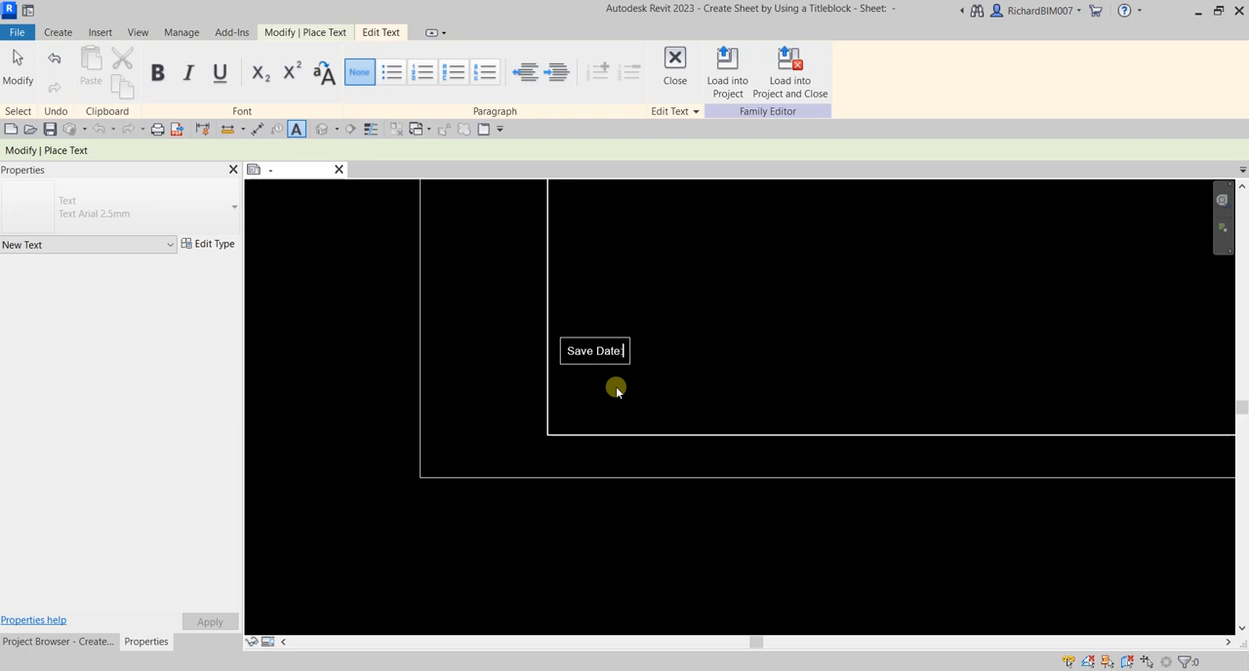
{"action": "left_click", "coordinate": [818, 352]}
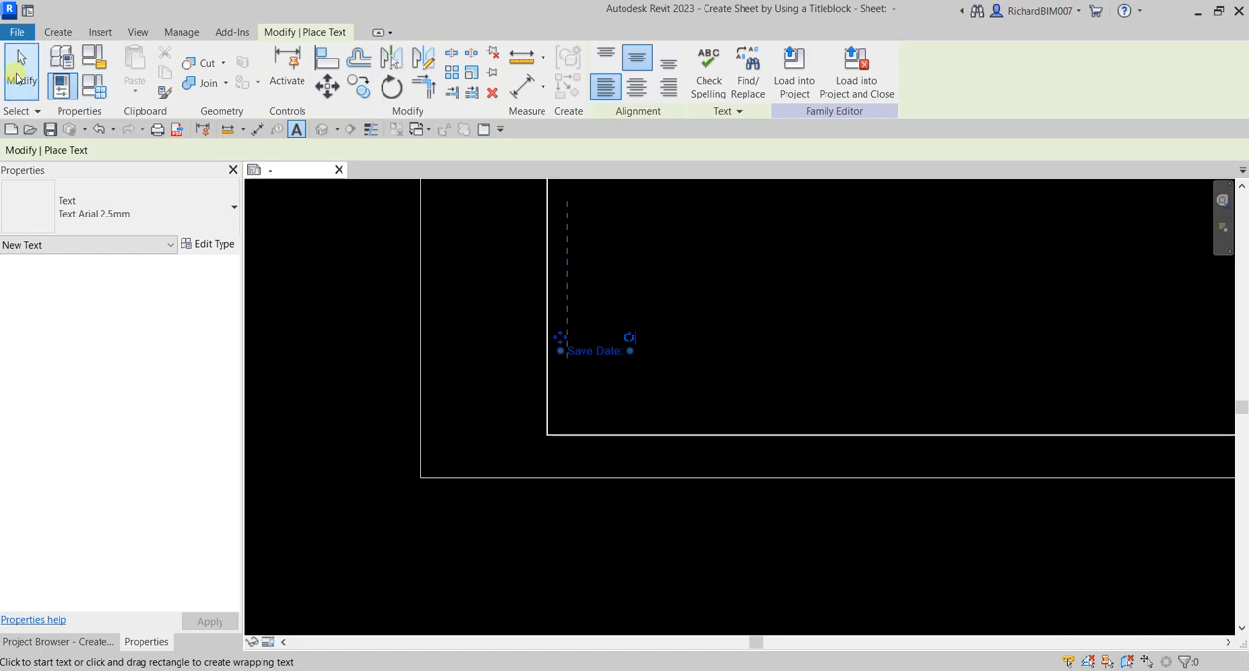
{"action": "left_click", "coordinate": [22, 76]}
Rotate the Save Date text 90 degrees to read vertically and move it just outside the inner border's lower-left corner
{"action": "scroll", "coordinate": [599, 344], "scroll_direction": "up", "scroll_amount": 2}
{"action": "middle_click_drag", "start_coordinate": [599, 344], "coordinate": [704, 344]}
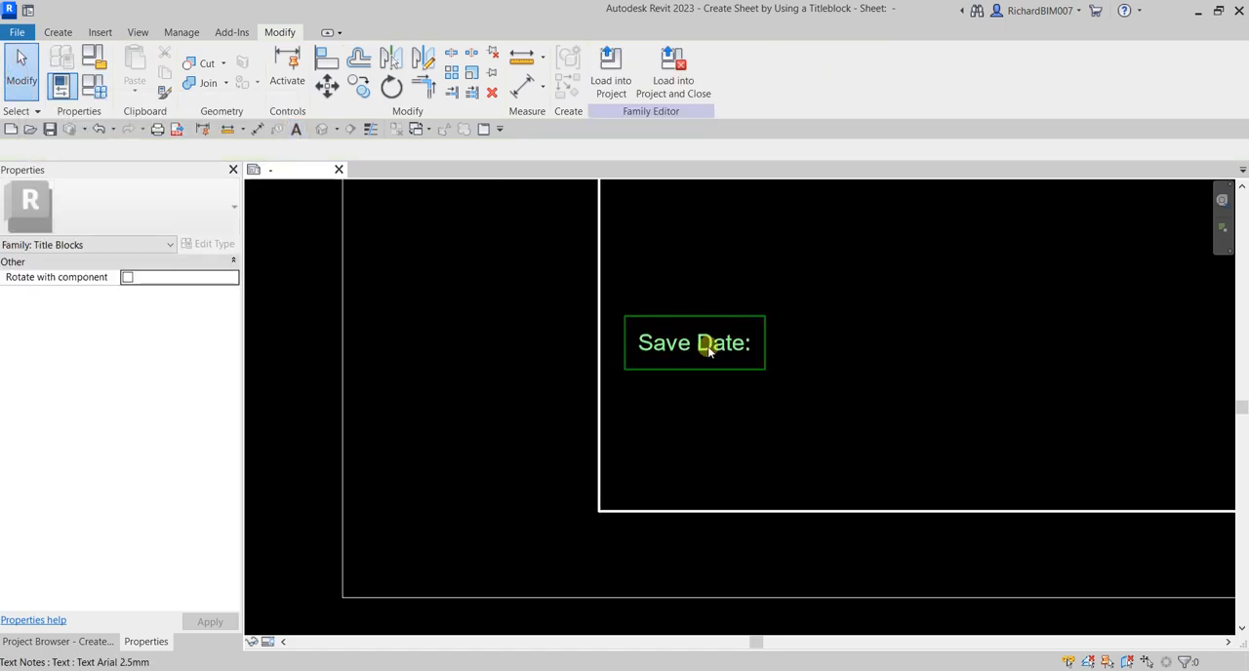
{"action": "left_click", "coordinate": [706, 344]}
{"action": "left_click_drag", "start_coordinate": [764, 317], "coordinate": [653, 237]}
{"action": "scroll", "coordinate": [790, 377], "scroll_direction": "down", "scroll_amount": 1}
{"action": "middle_click_drag", "start_coordinate": [791, 377], "coordinate": [871, 338]}
{"action": "left_click_drag", "start_coordinate": [756, 370], "coordinate": [646, 468]}
{"action": "left_click", "coordinate": [899, 357]}
{"action": "scroll", "coordinate": [898, 357], "scroll_direction": "down", "scroll_amount": 2}
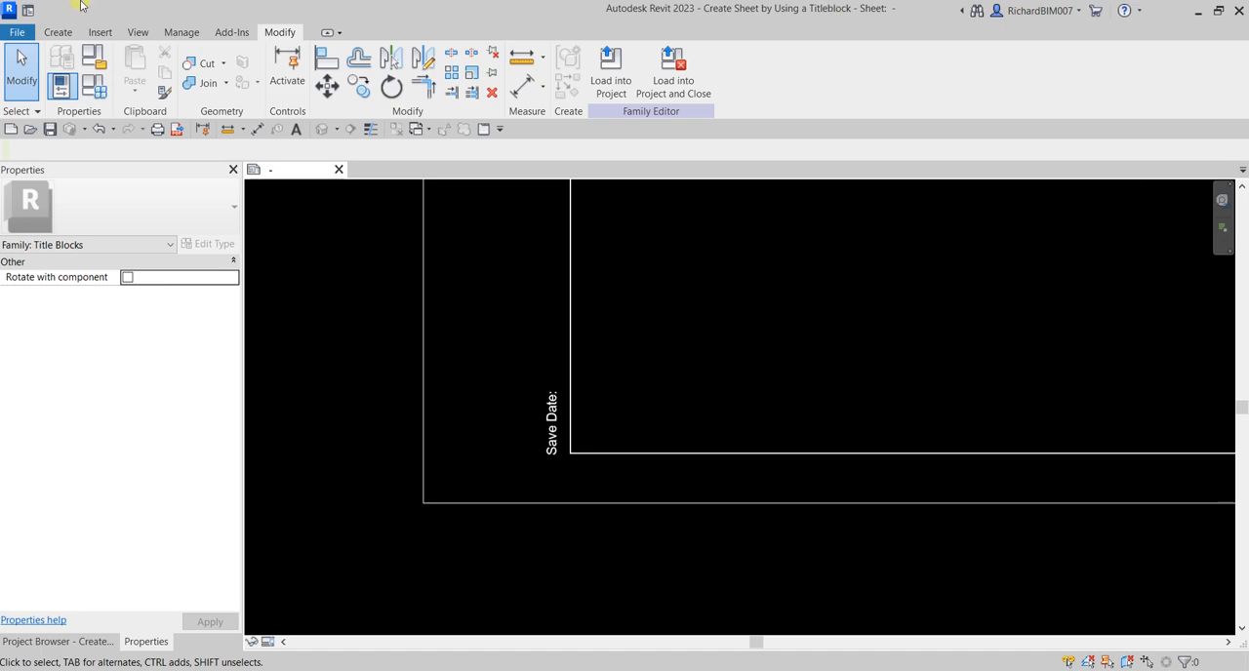
Place a new label of the Tag 2 type just above the vertical Save Date text
{"action": "left_click", "coordinate": [58, 32]}
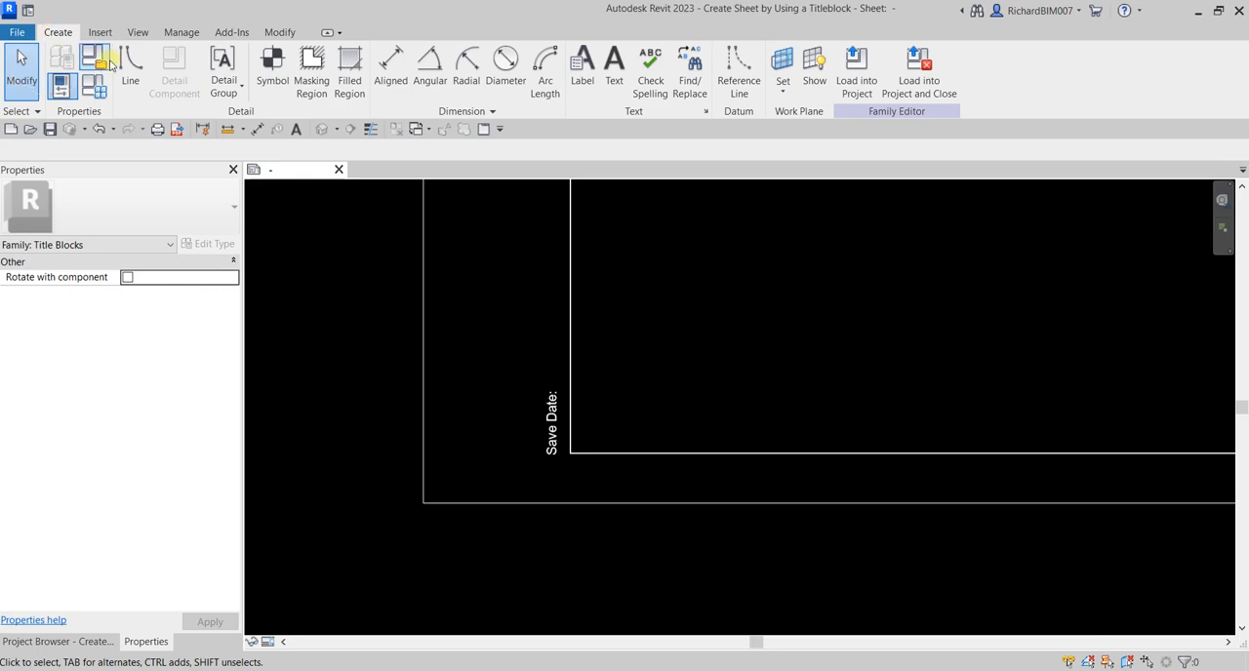
{"action": "left_click", "coordinate": [585, 70]}
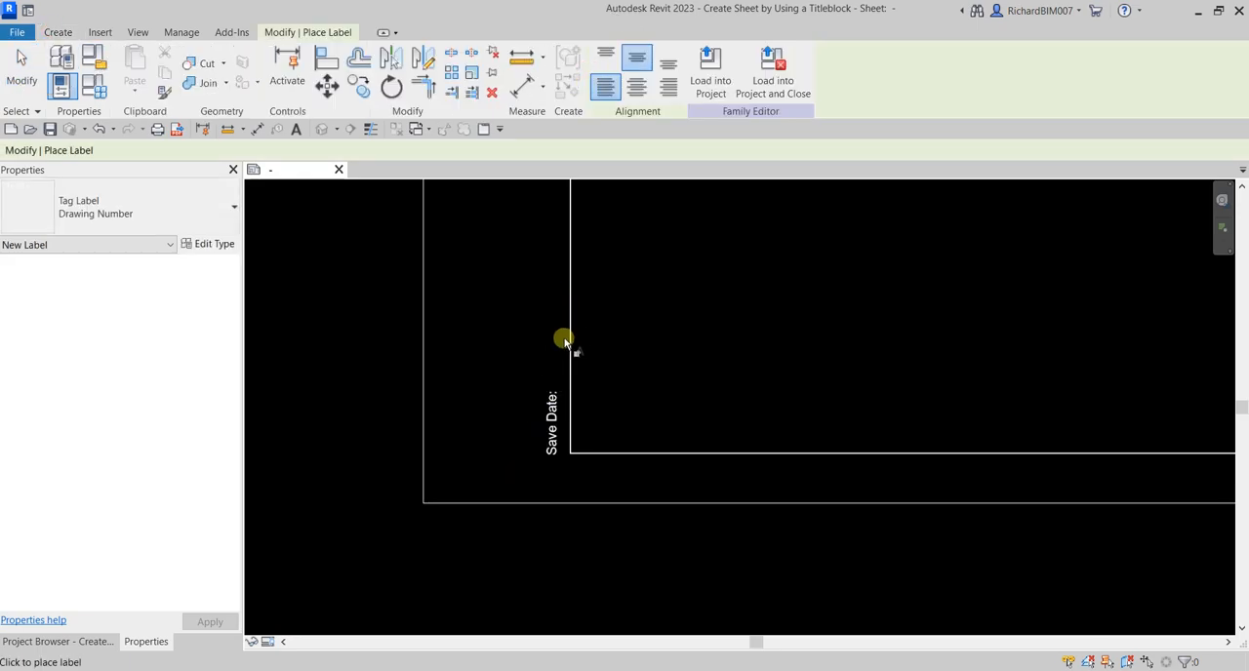
{"action": "left_click", "coordinate": [134, 214]}
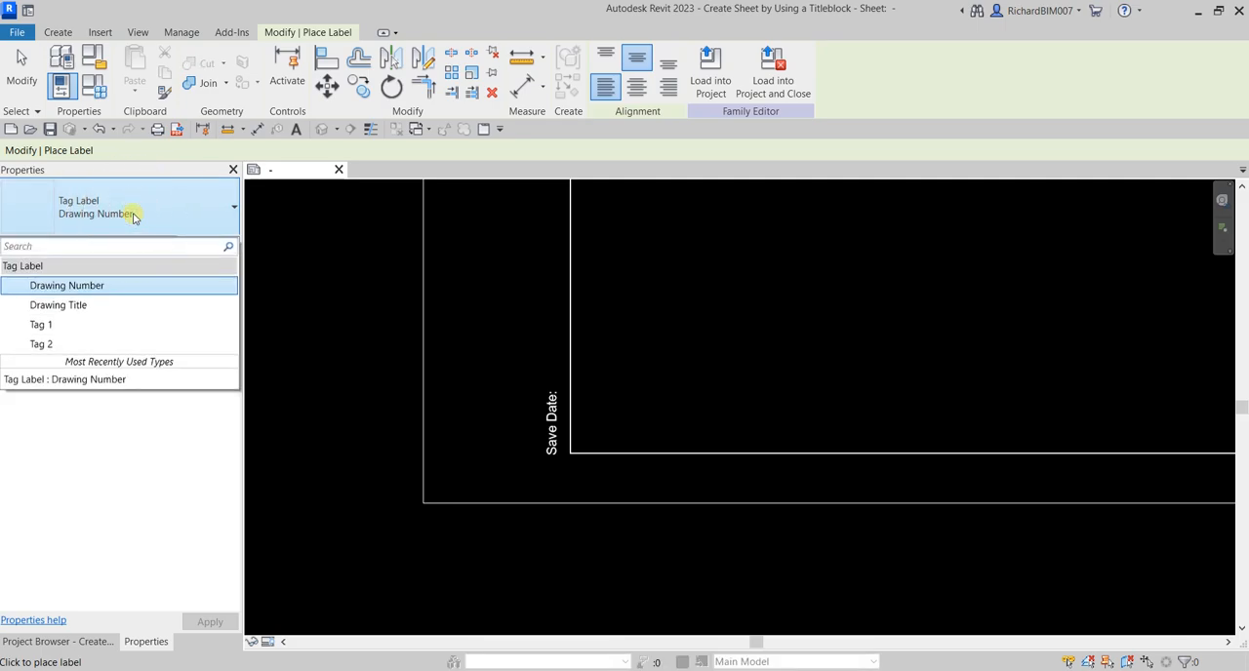
{"action": "left_click", "coordinate": [51, 343]}
{"action": "left_click", "coordinate": [544, 353]}
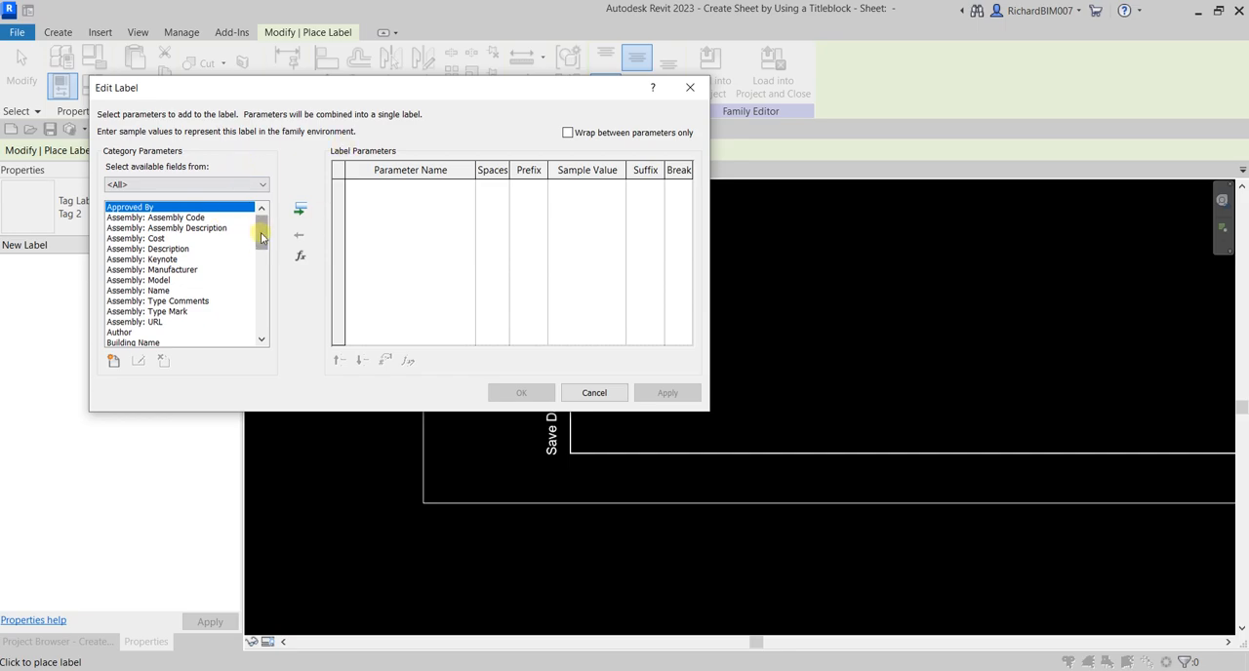
Add the Date/Time Stamp parameter to the label, accept the label definition and end label placement
{"action": "left_click_drag", "start_coordinate": [264, 228], "coordinate": [262, 269]}
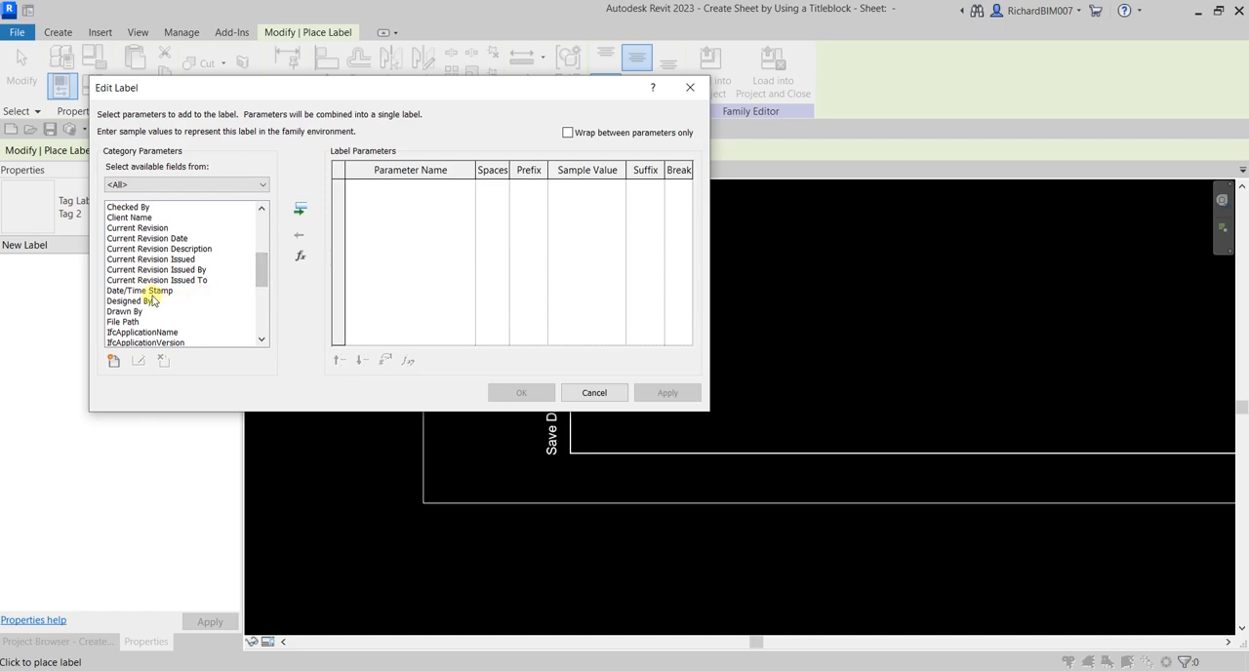
{"action": "left_click", "coordinate": [151, 290]}
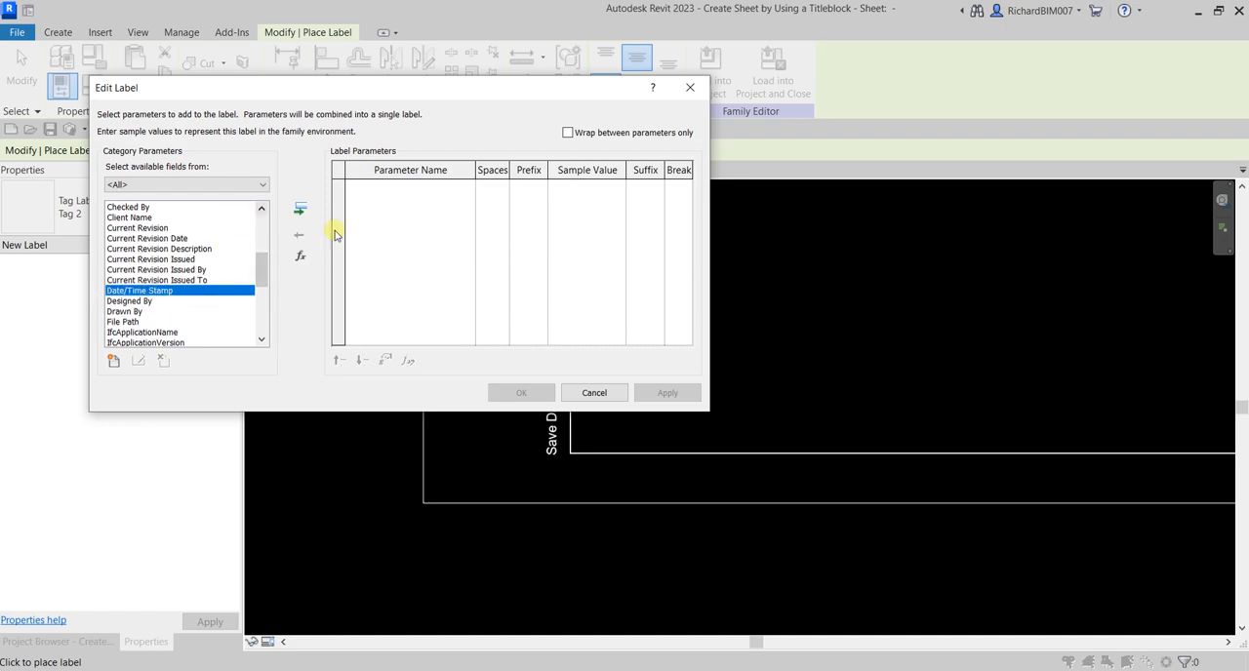
{"action": "left_click", "coordinate": [302, 212]}
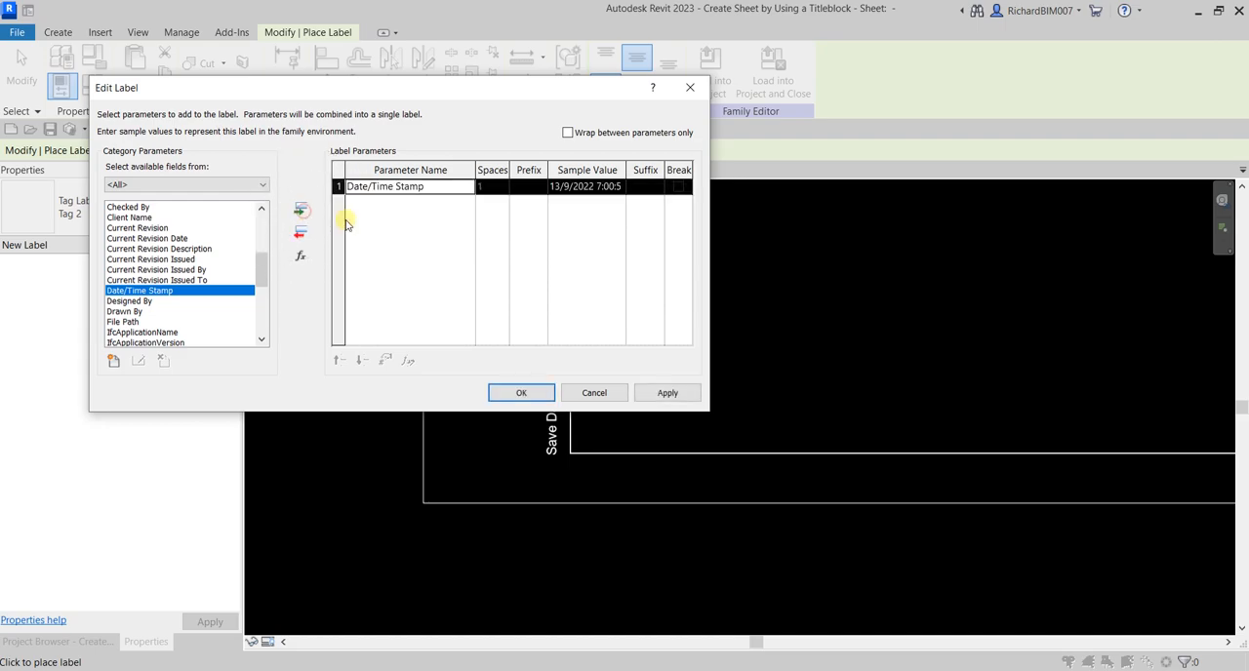
{"action": "left_click", "coordinate": [522, 393]}
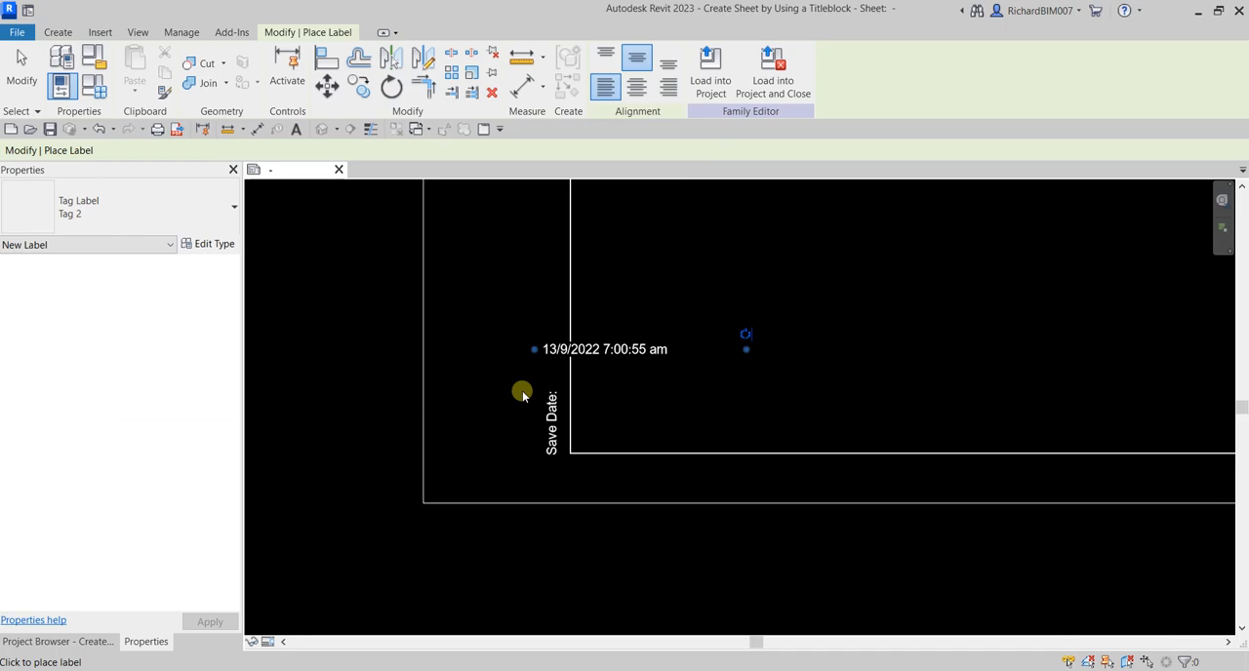
{"action": "left_click", "coordinate": [21, 78]}
Rotate the date/time label 90 degrees to read vertically and move it in line above the Save Date text
{"action": "scroll", "coordinate": [667, 312], "scroll_direction": "up", "scroll_amount": 2}
{"action": "left_click", "coordinate": [656, 362]}
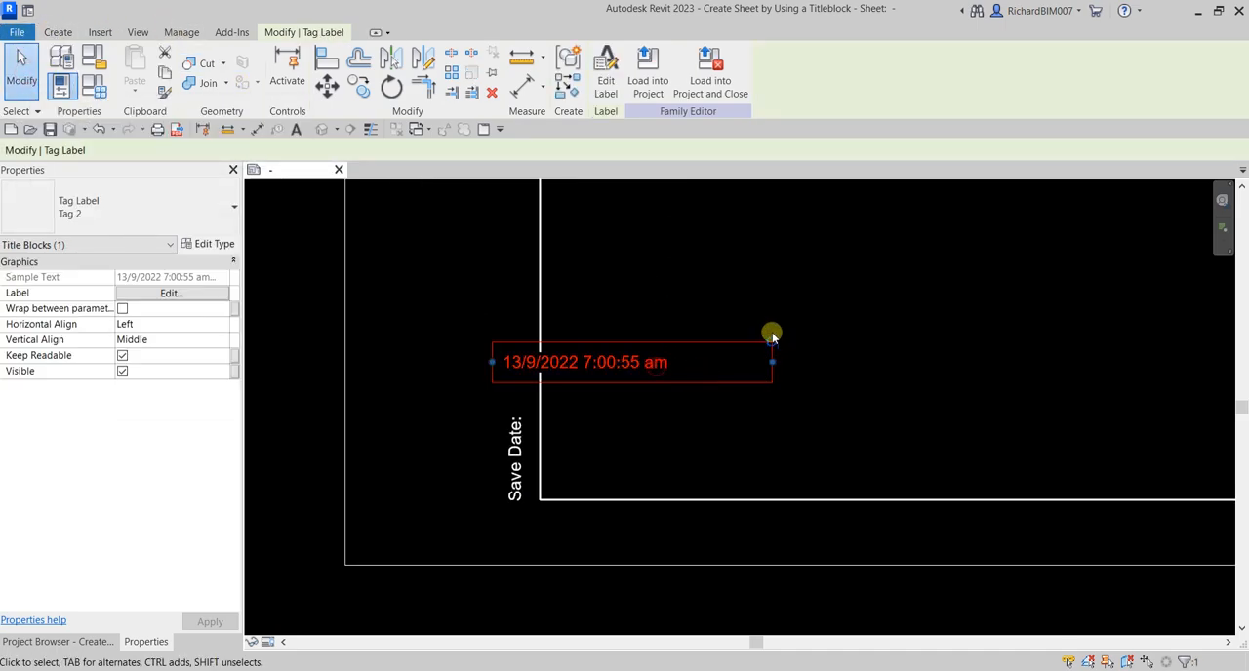
{"action": "left_click_drag", "start_coordinate": [771, 337], "coordinate": [612, 232]}
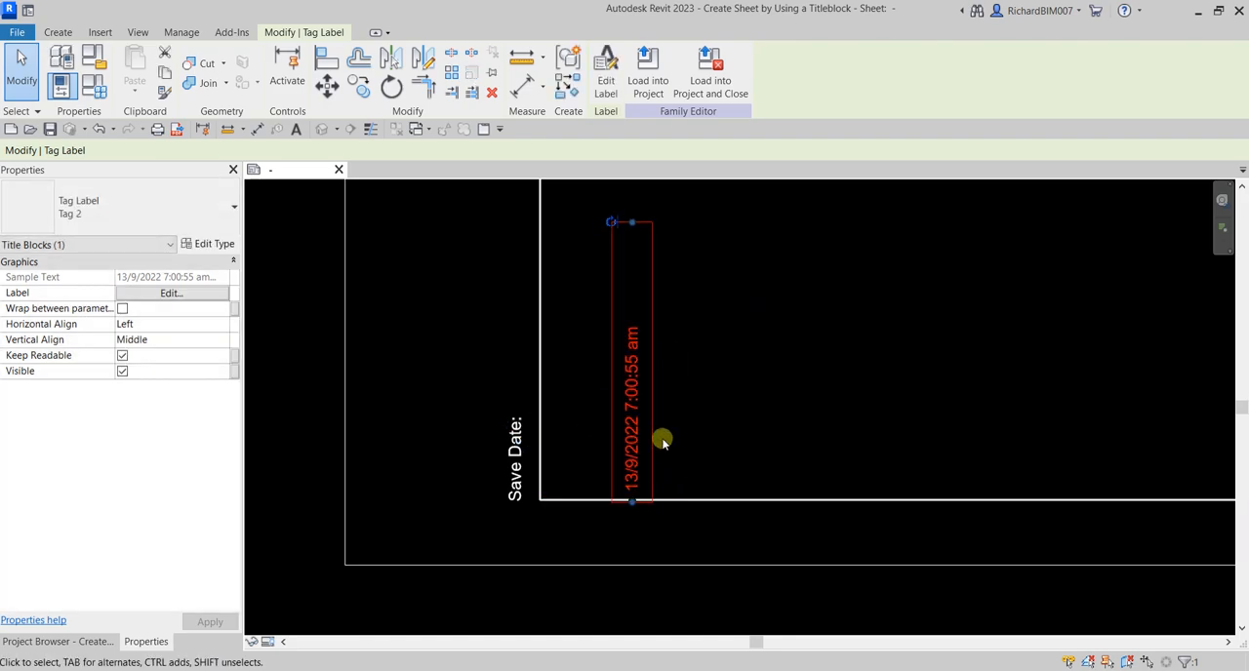
{"action": "left_click_drag", "start_coordinate": [650, 435], "coordinate": [538, 351]}
{"action": "left_click", "coordinate": [757, 451]}
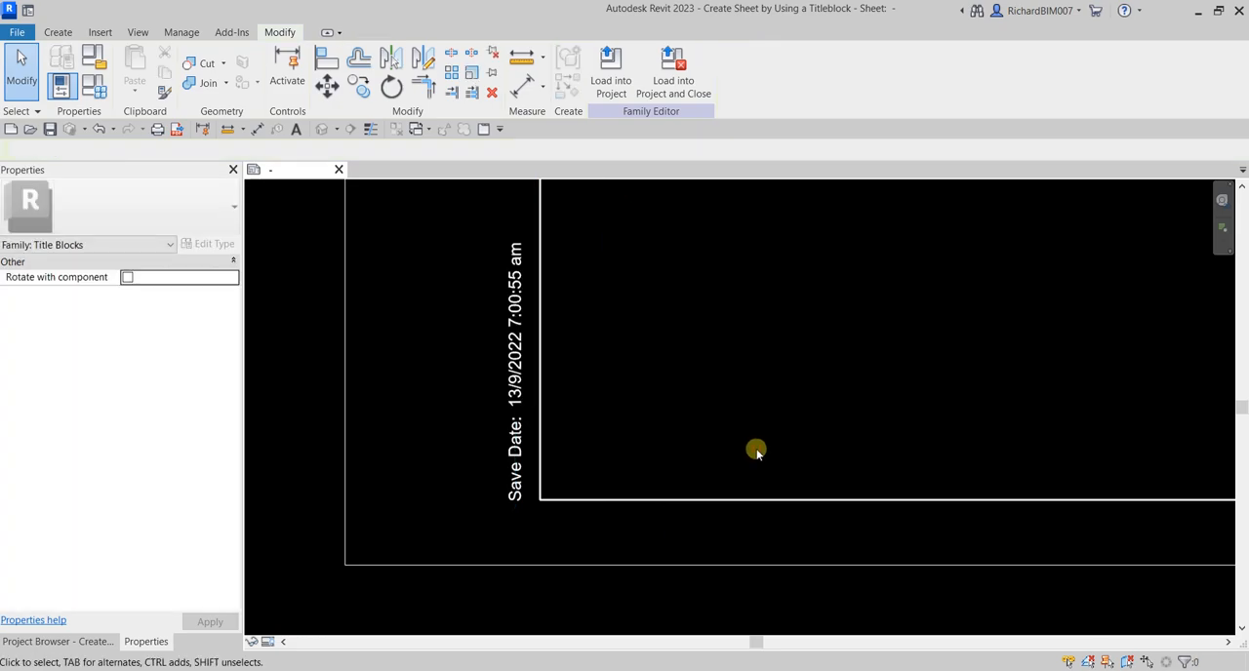
Nudge the date/time label slightly down to close the gap to the Save Date text, and deselect it
{"action": "left_click", "coordinate": [527, 375]}
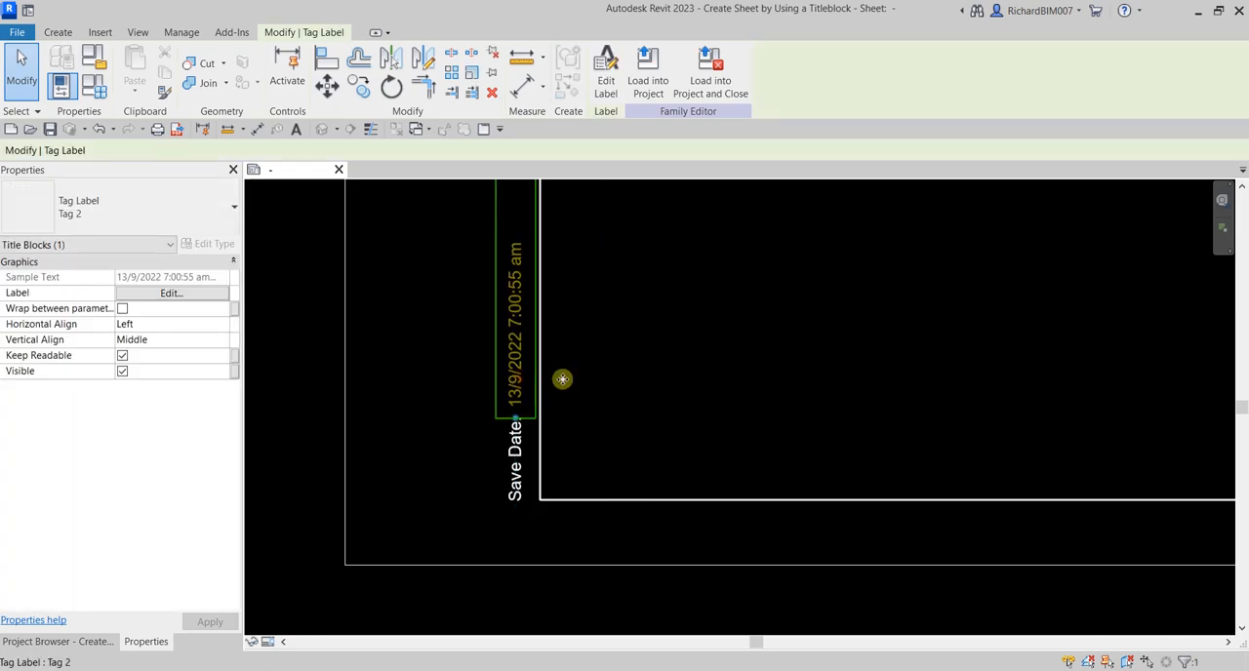
{"action": "key", "text": "Down"}
{"action": "key", "text": "Down"}
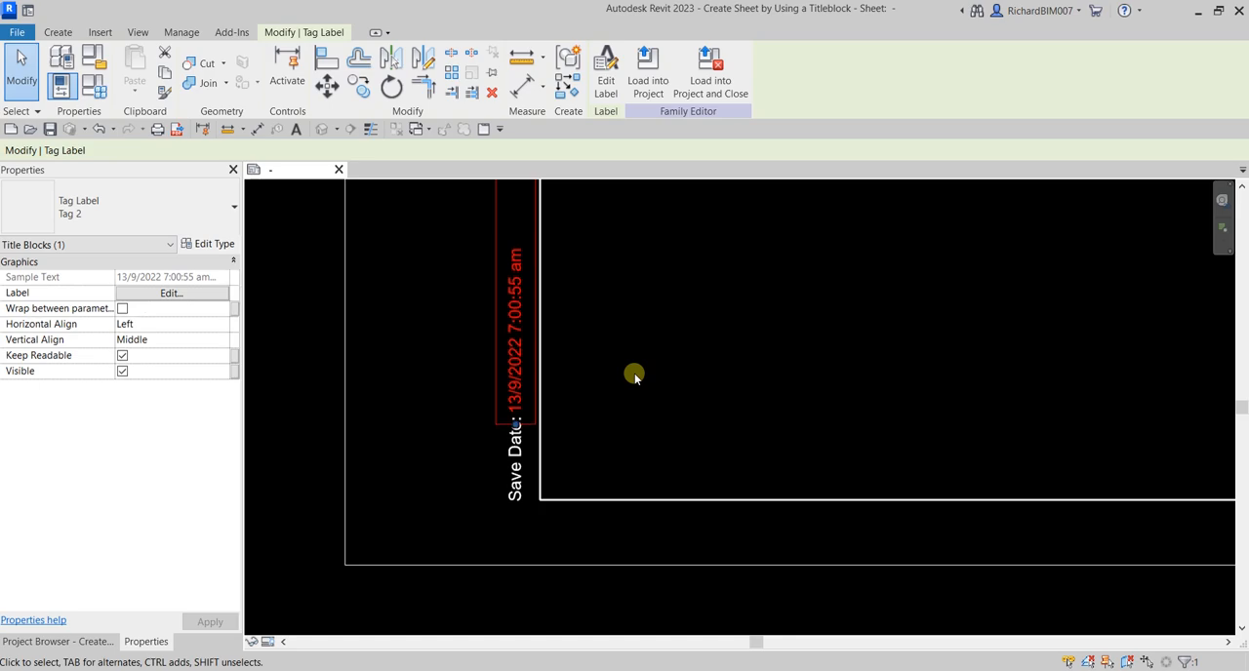
{"action": "left_click", "coordinate": [708, 370]}
{"action": "scroll", "coordinate": [708, 371], "scroll_direction": "down", "scroll_amount": 1}
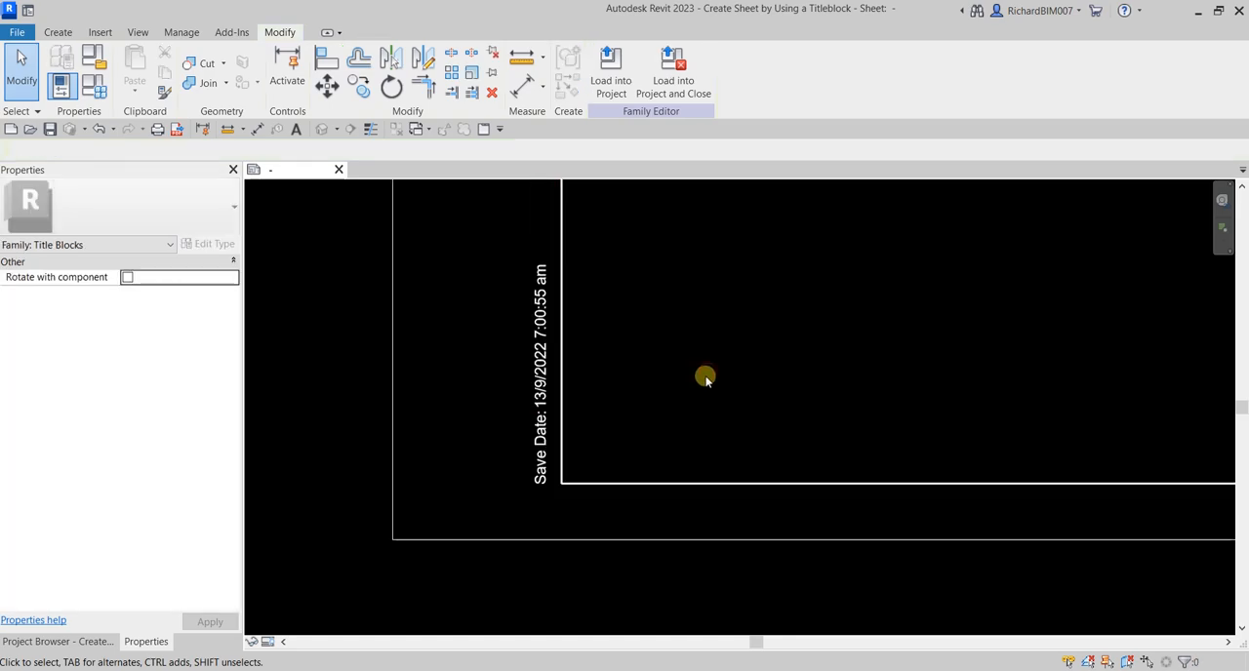
{"action": "scroll", "coordinate": [586, 335], "scroll_direction": "up", "scroll_amount": 3}
{"action": "scroll", "coordinate": [633, 386], "scroll_direction": "down", "scroll_amount": 1}
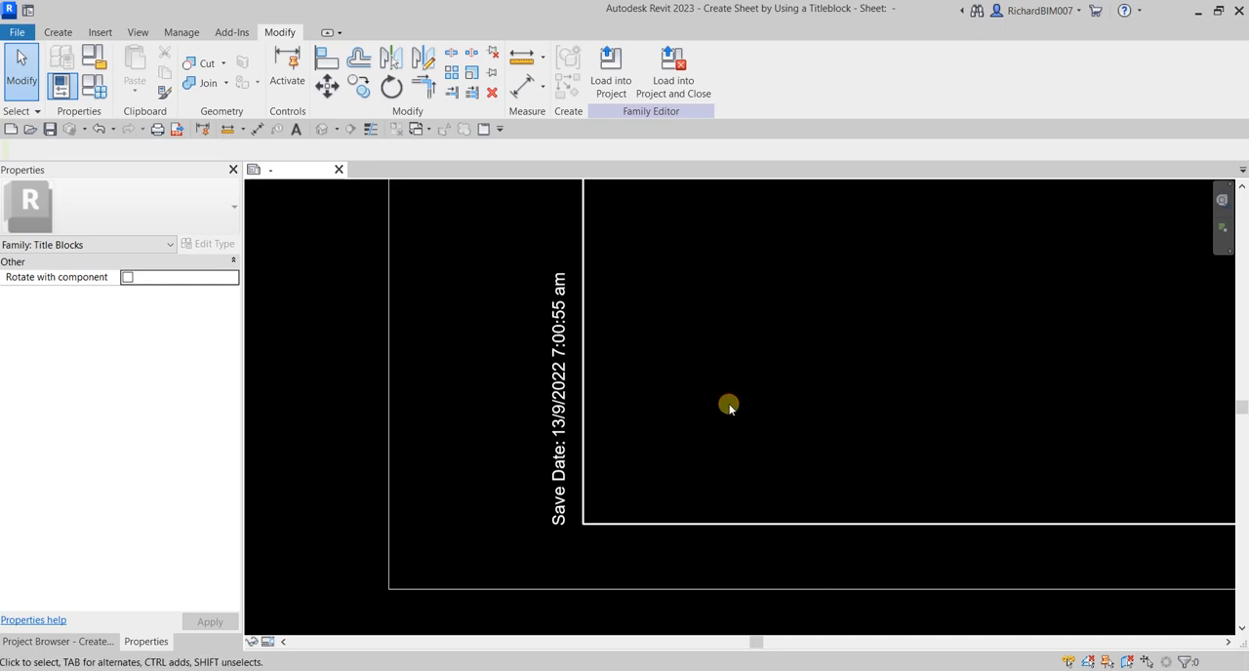
{"action": "scroll", "coordinate": [742, 439], "scroll_direction": "down", "scroll_amount": 2}
{"action": "scroll", "coordinate": [825, 429], "scroll_direction": "down", "scroll_amount": 3}
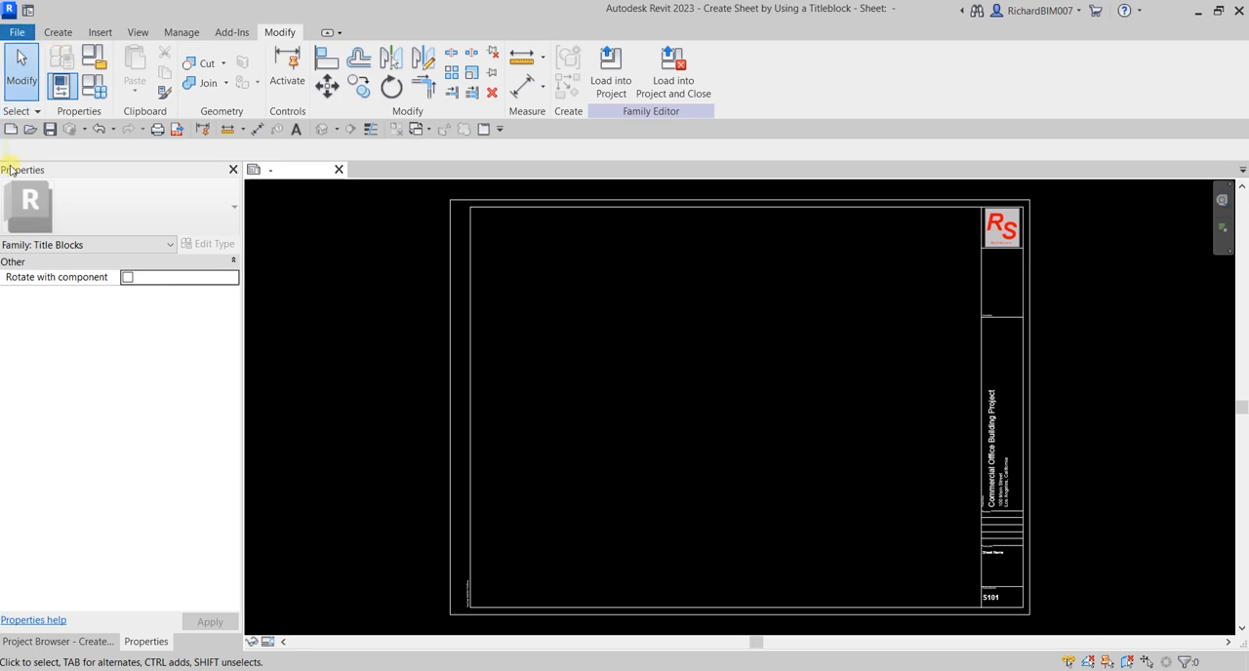
Create a new project from the Structural Template
{"action": "left_click", "coordinate": [9, 129]}
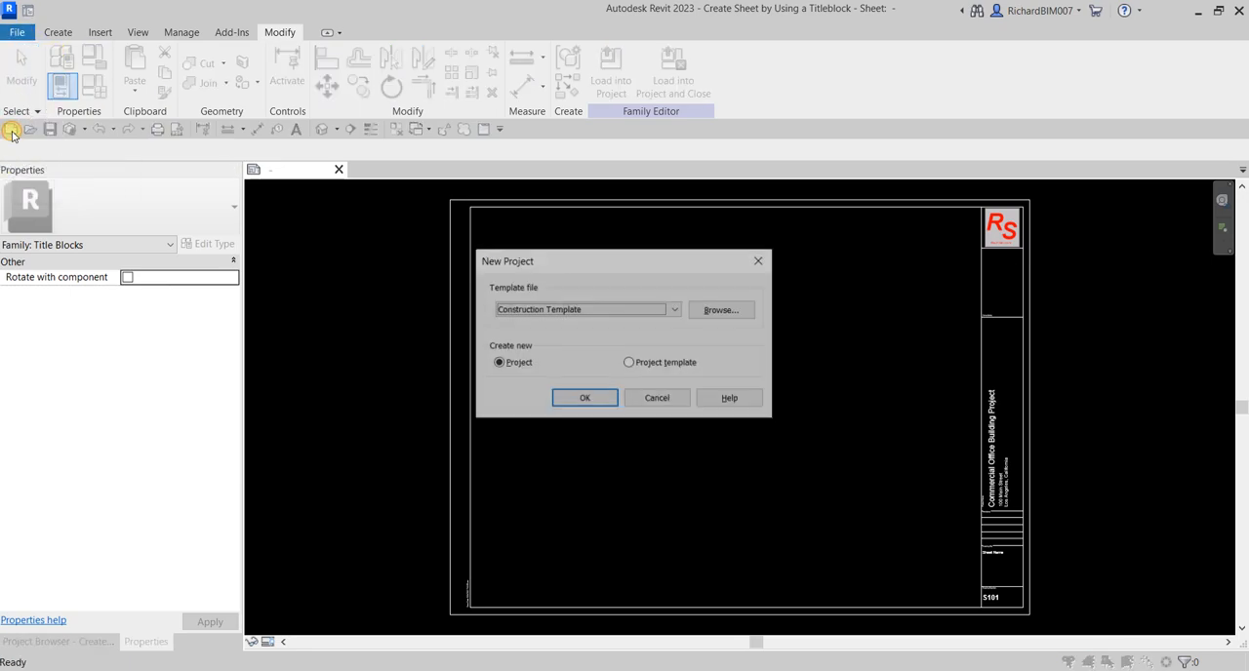
{"action": "left_click", "coordinate": [591, 310]}
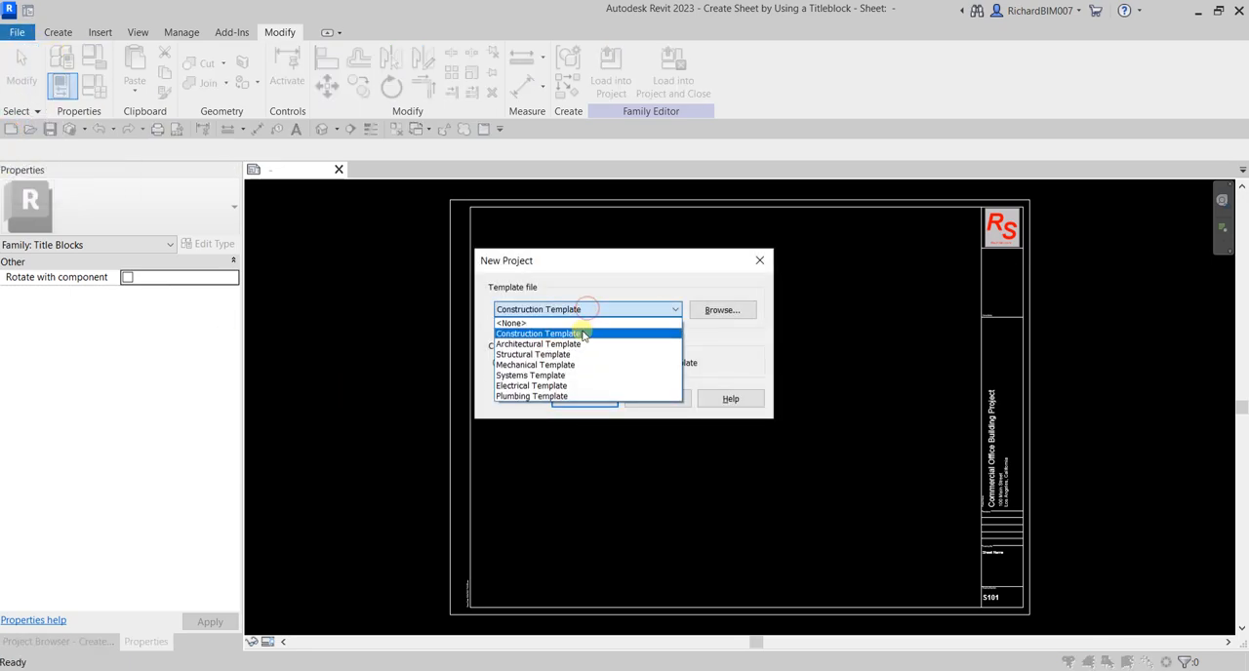
{"action": "left_click", "coordinate": [552, 354]}
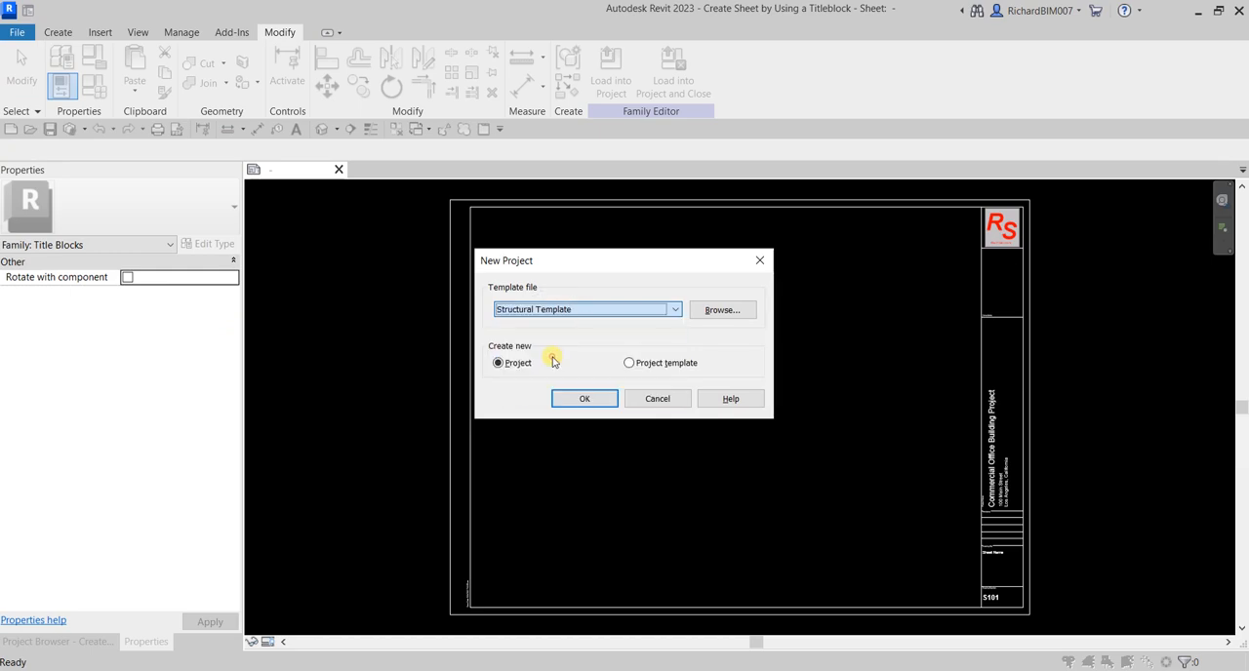
{"action": "left_click", "coordinate": [514, 363]}
{"action": "left_click", "coordinate": [584, 398]}
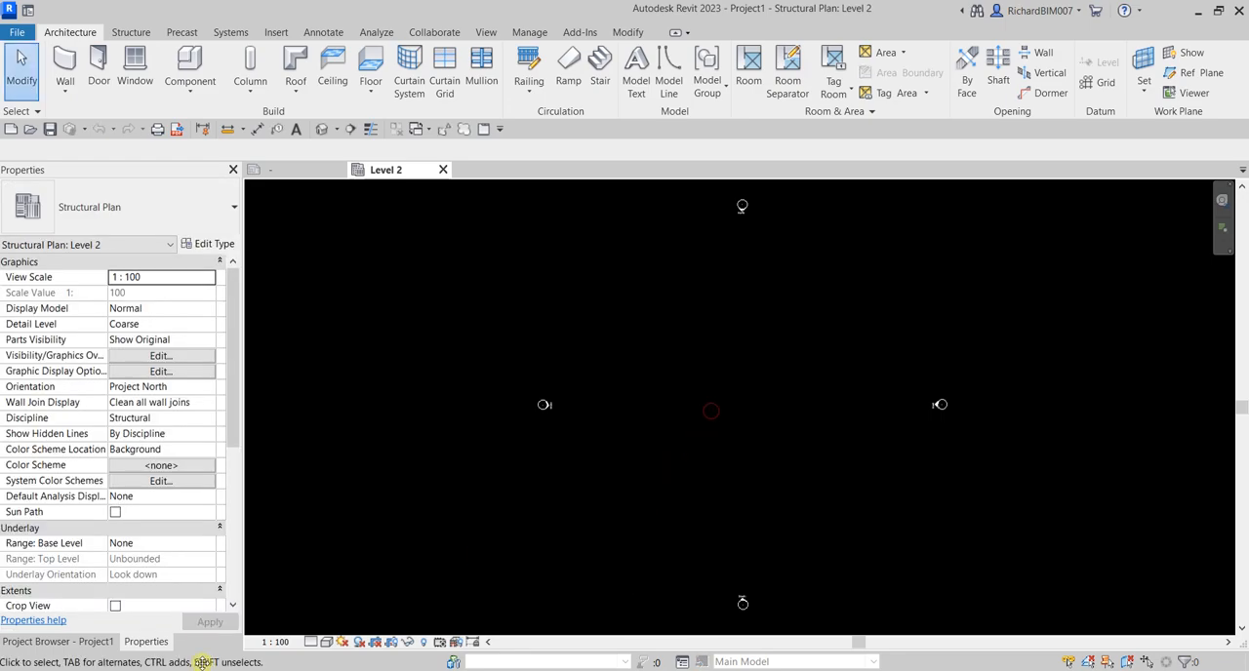
Load the custom title block family into the new structural project and dismiss the warning
{"action": "left_click", "coordinate": [72, 646]}
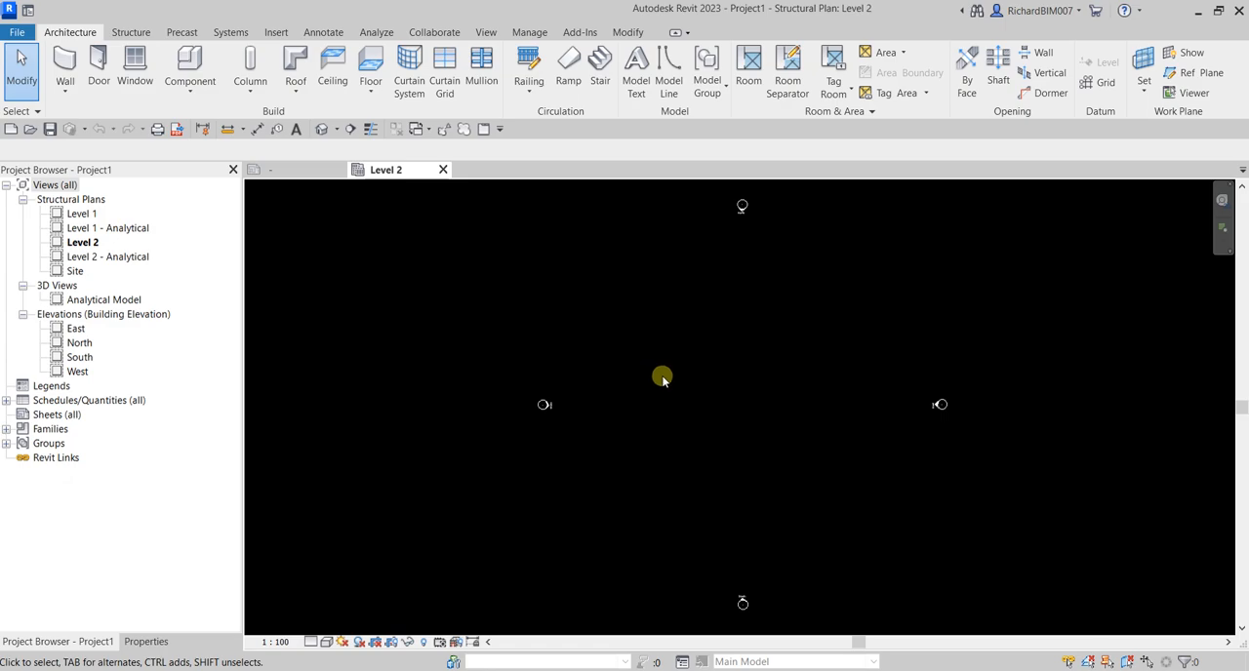
{"action": "left_click", "coordinate": [277, 34]}
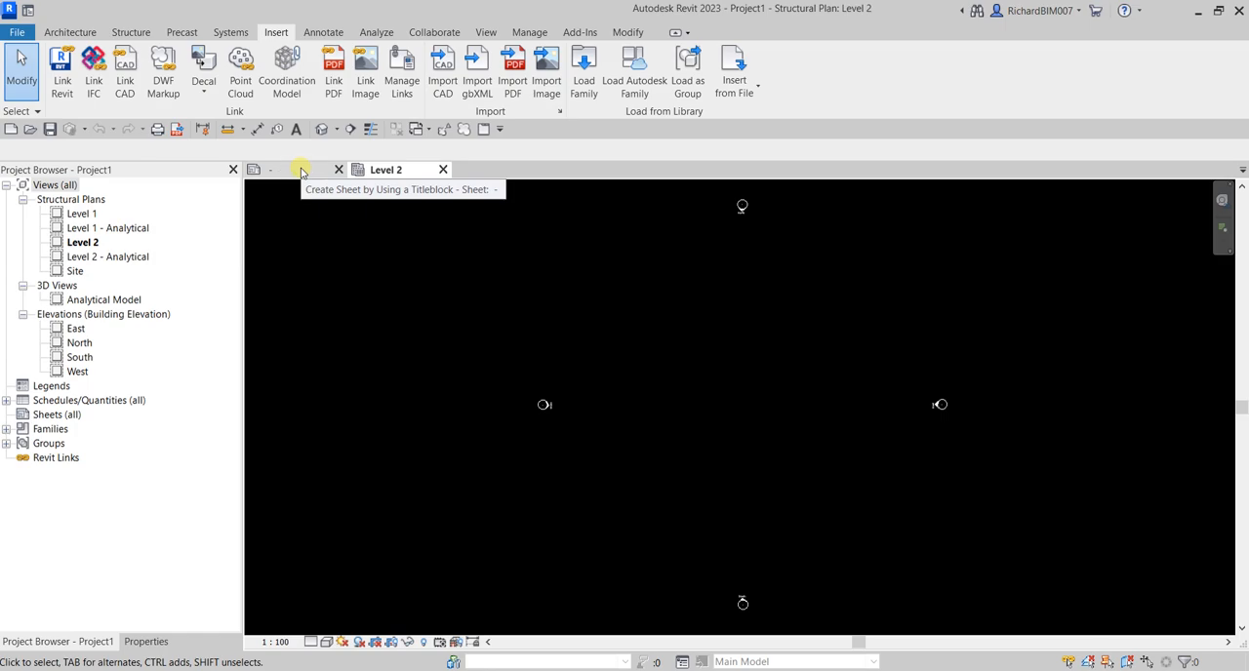
{"action": "left_click", "coordinate": [301, 171]}
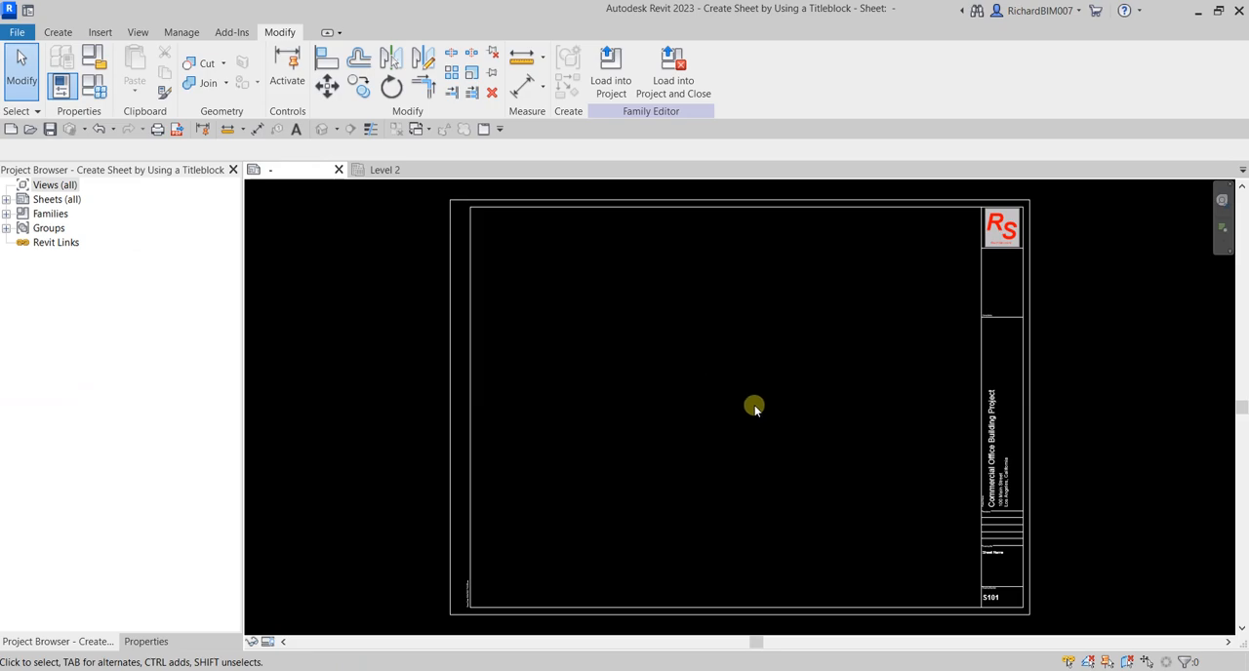
{"action": "left_click", "coordinate": [612, 81]}
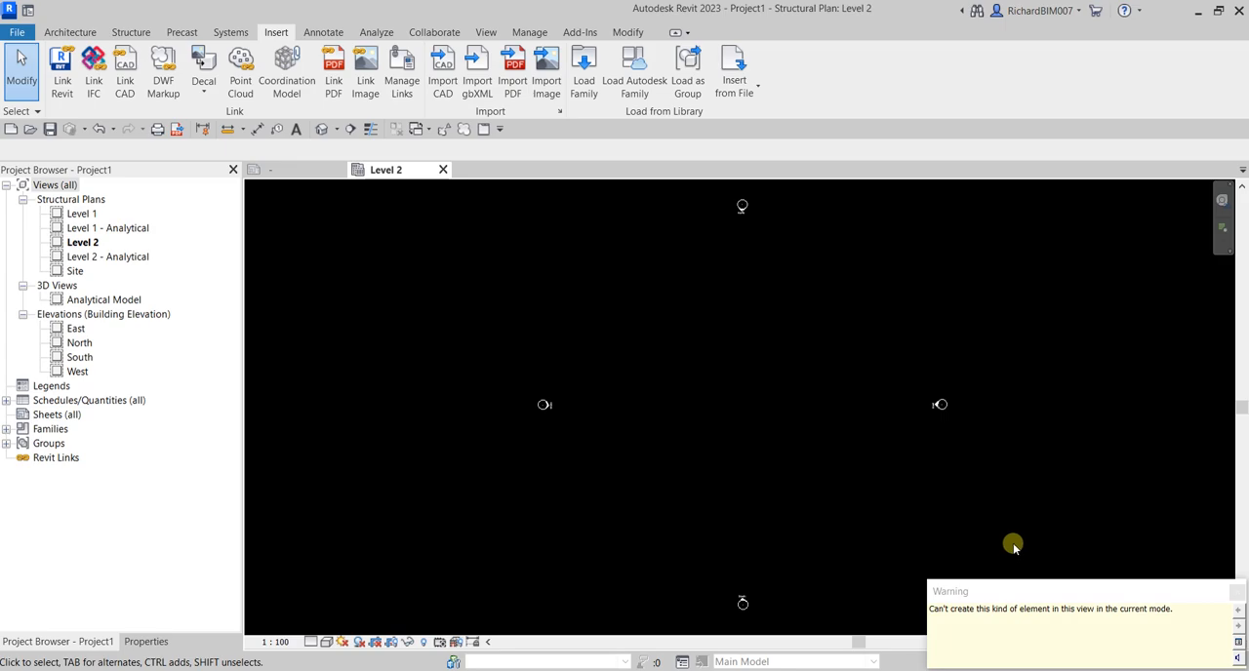
{"action": "left_click_drag", "start_coordinate": [1010, 589], "coordinate": [635, 299]}
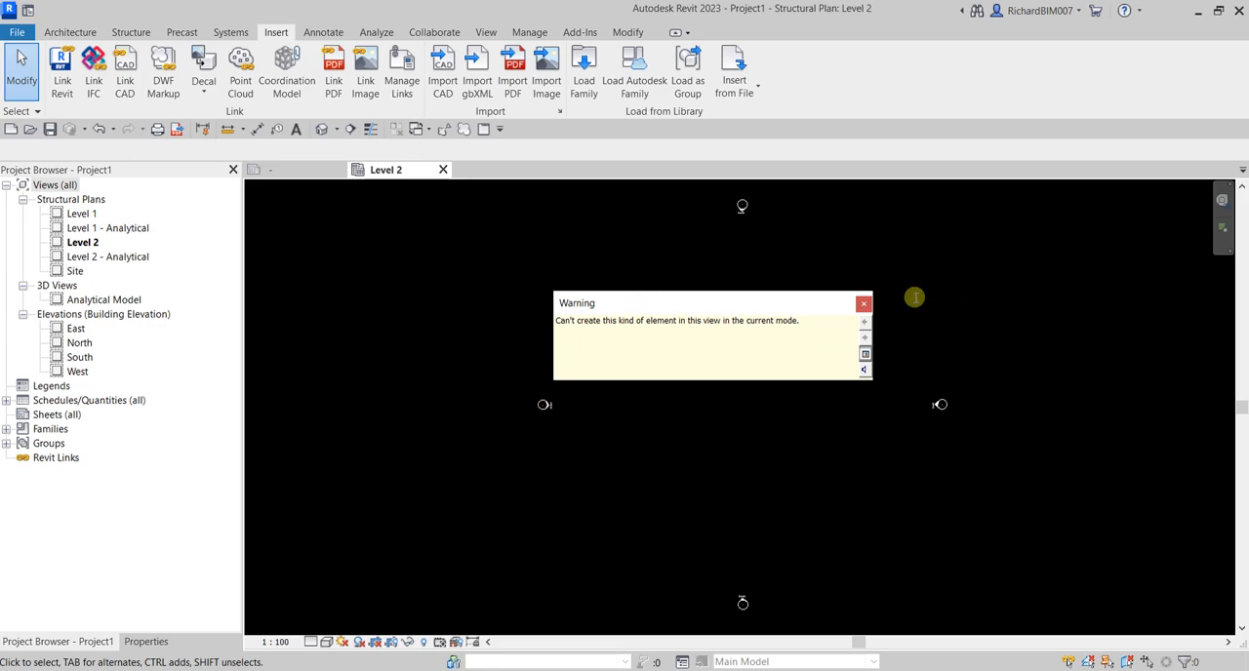
{"action": "left_click", "coordinate": [864, 305]}
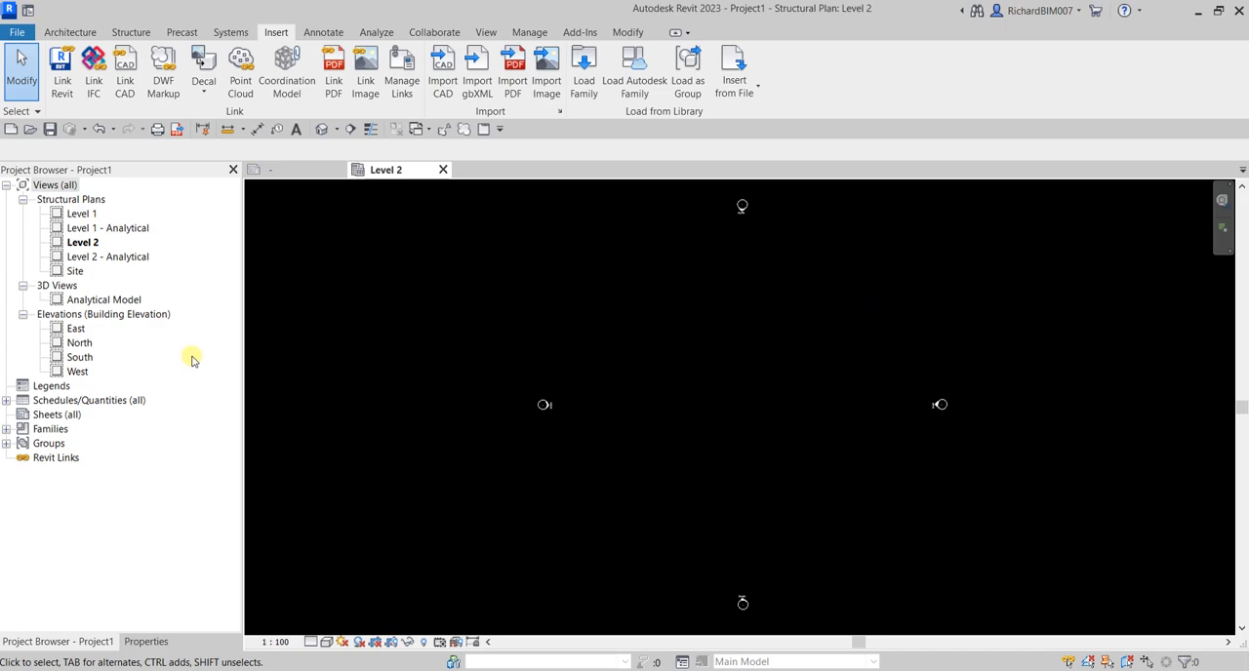
Create a new sheet in the project with the "Create Sheet by Using a Titleblock" title block
{"action": "right_click", "coordinate": [51, 417]}
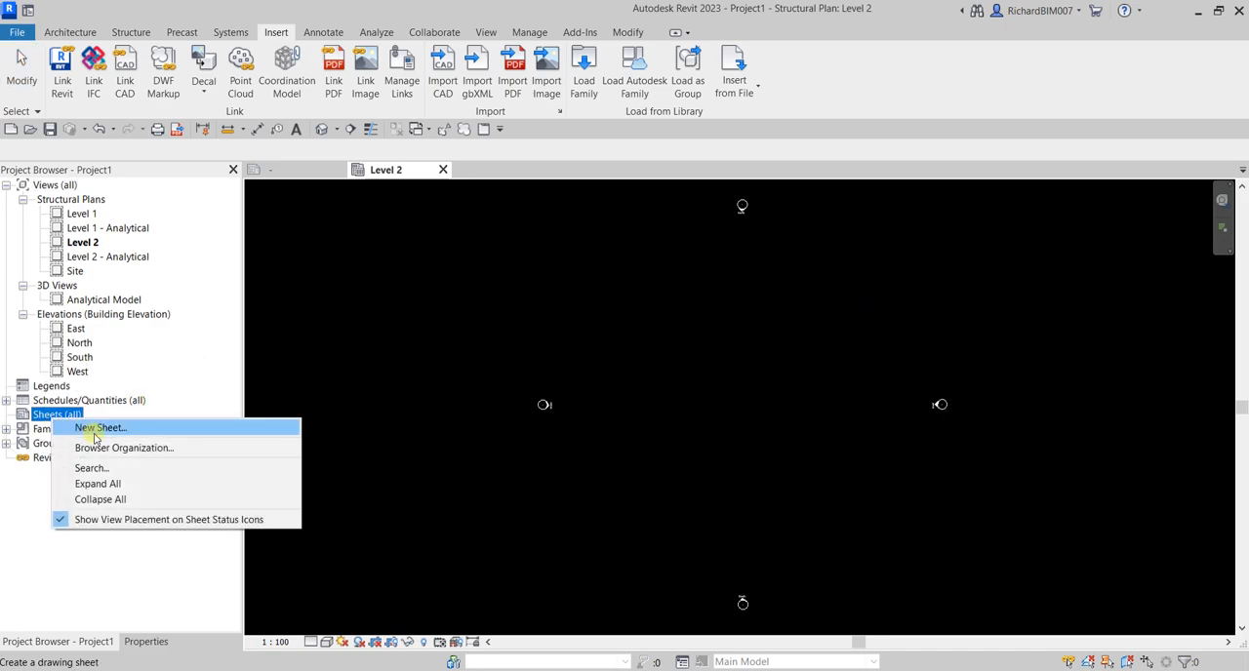
{"action": "left_click", "coordinate": [95, 429]}
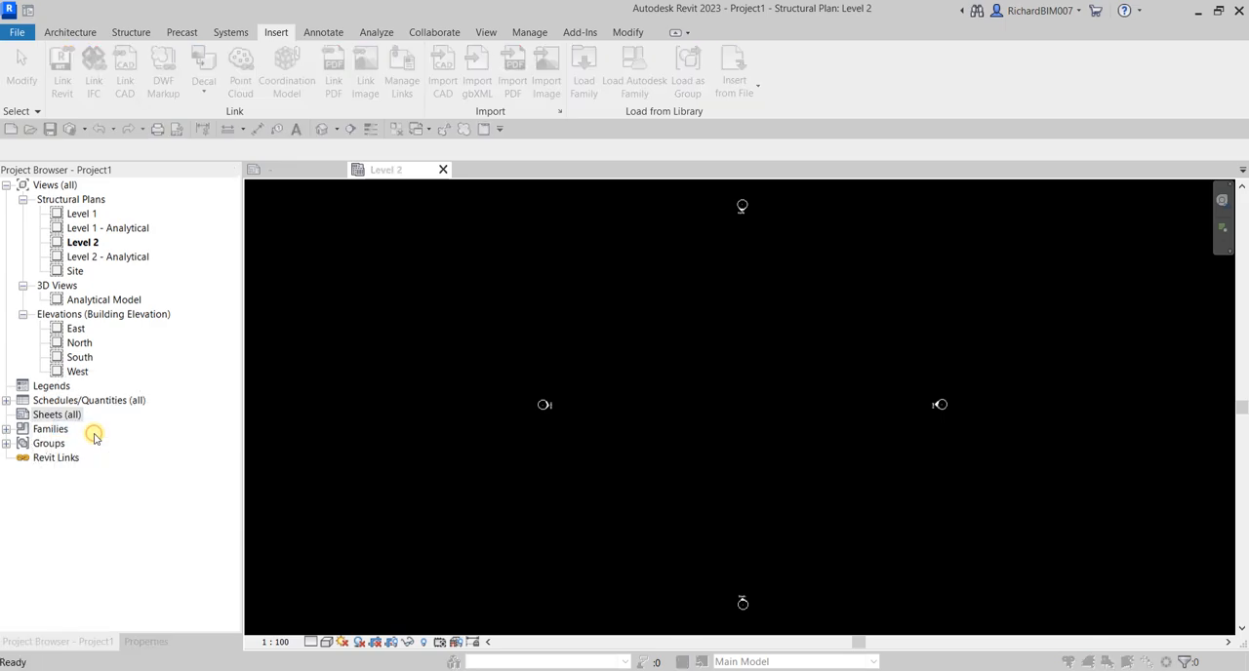
{"action": "left_click", "coordinate": [505, 209]}
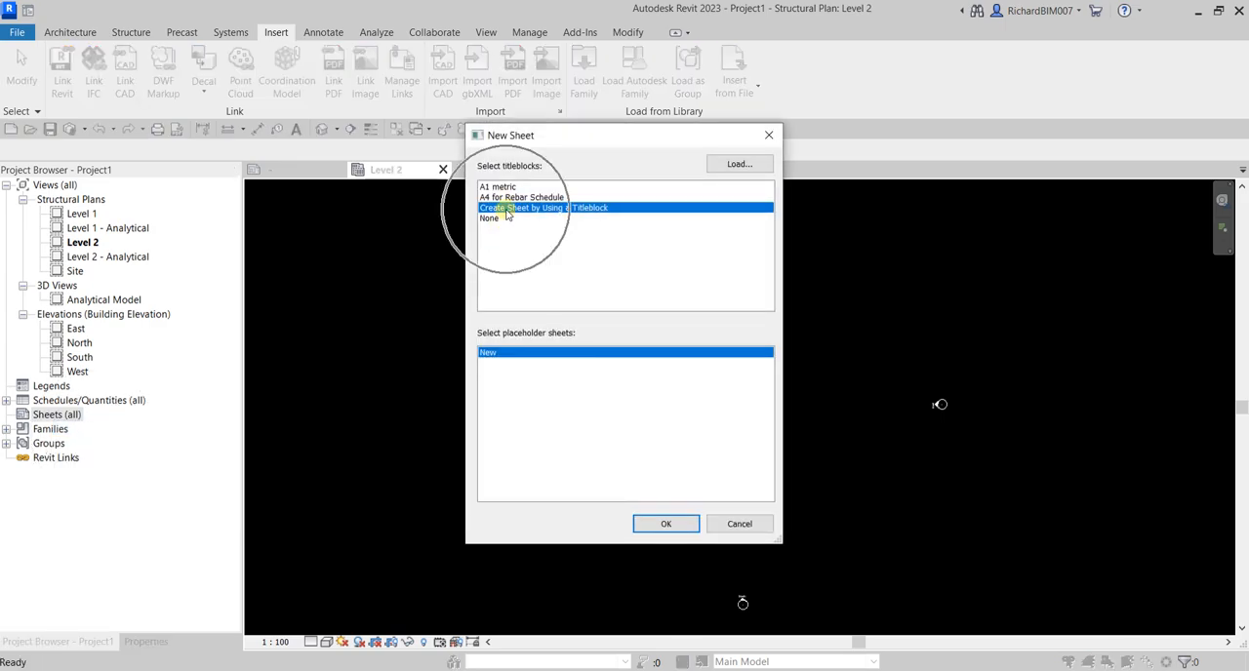
{"action": "left_click", "coordinate": [506, 214]}
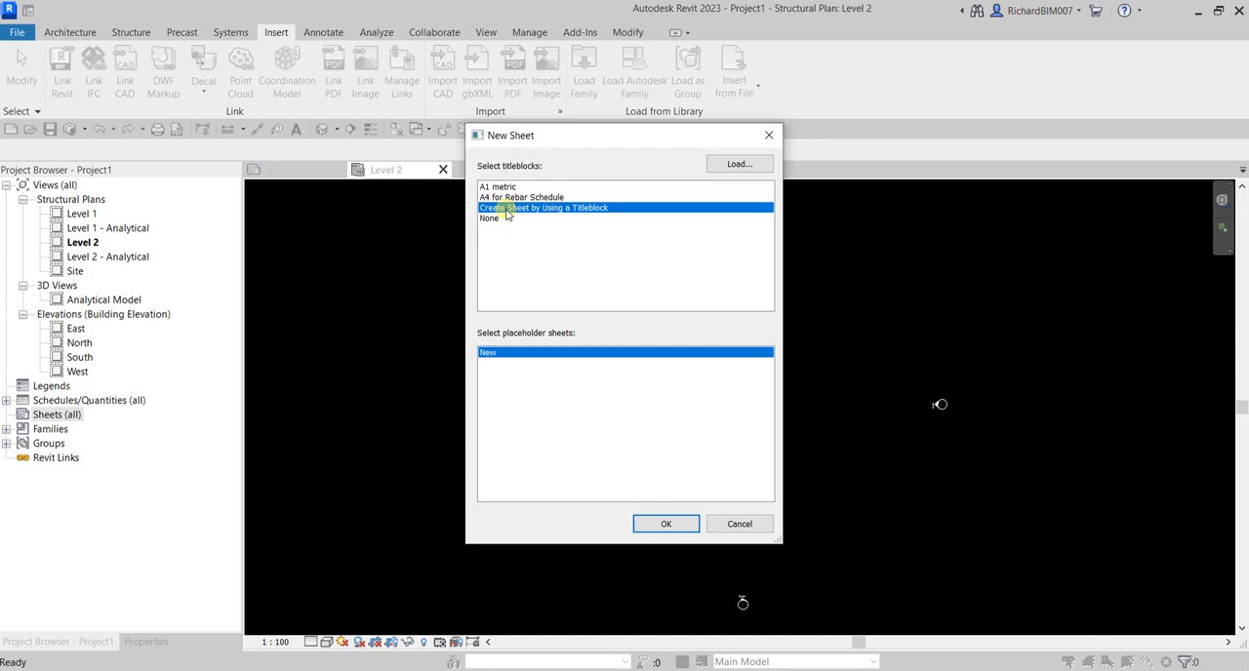
{"action": "left_click", "coordinate": [667, 524]}
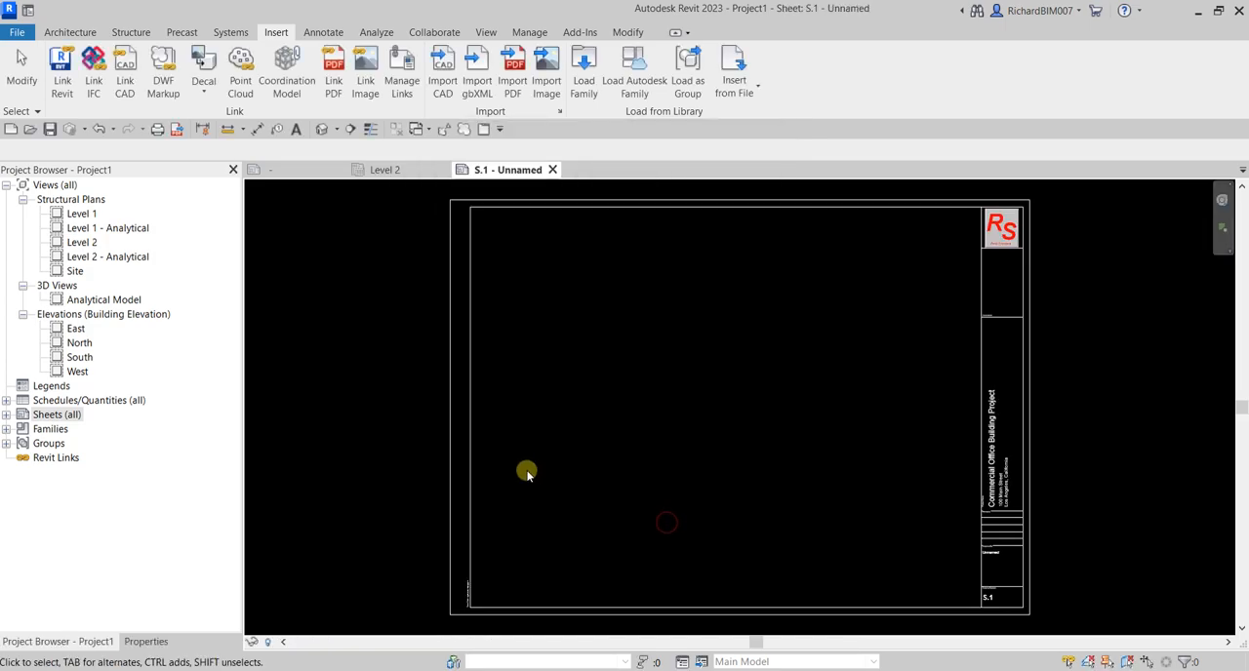
Examine the new sheet's company logo, title block fields and vertical Save Date stamp up close
{"action": "scroll", "coordinate": [908, 479], "scroll_direction": "up", "scroll_amount": 6}
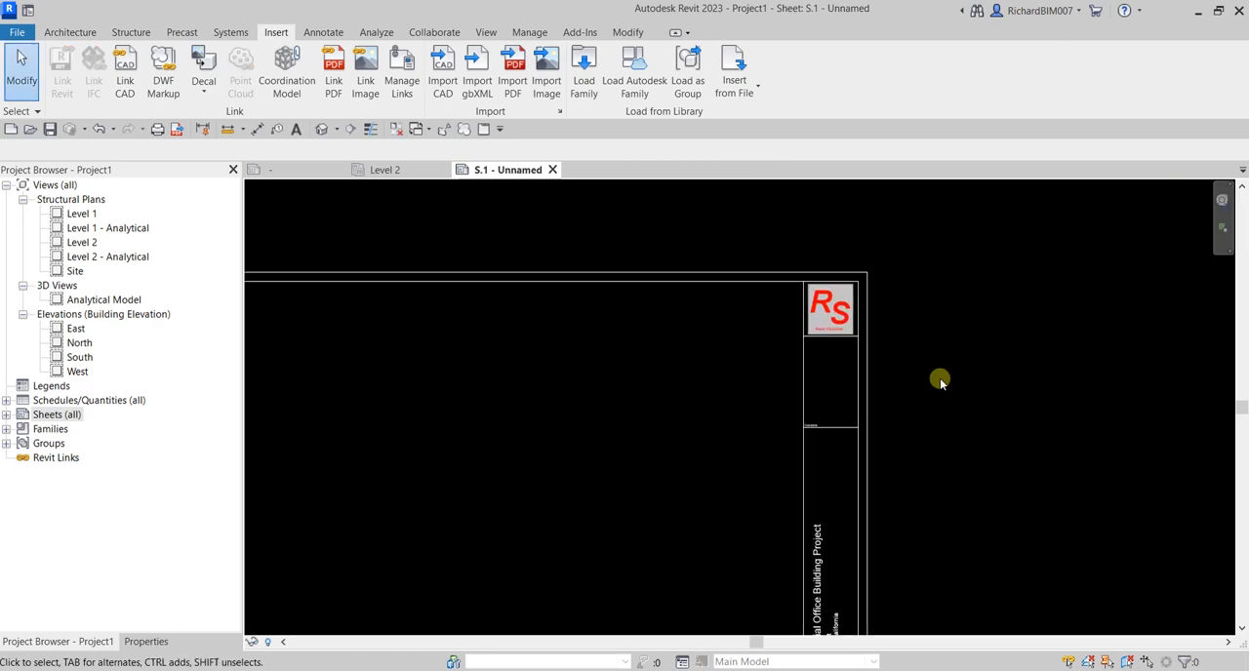
{"action": "scroll", "coordinate": [839, 386], "scroll_direction": "up", "scroll_amount": 2}
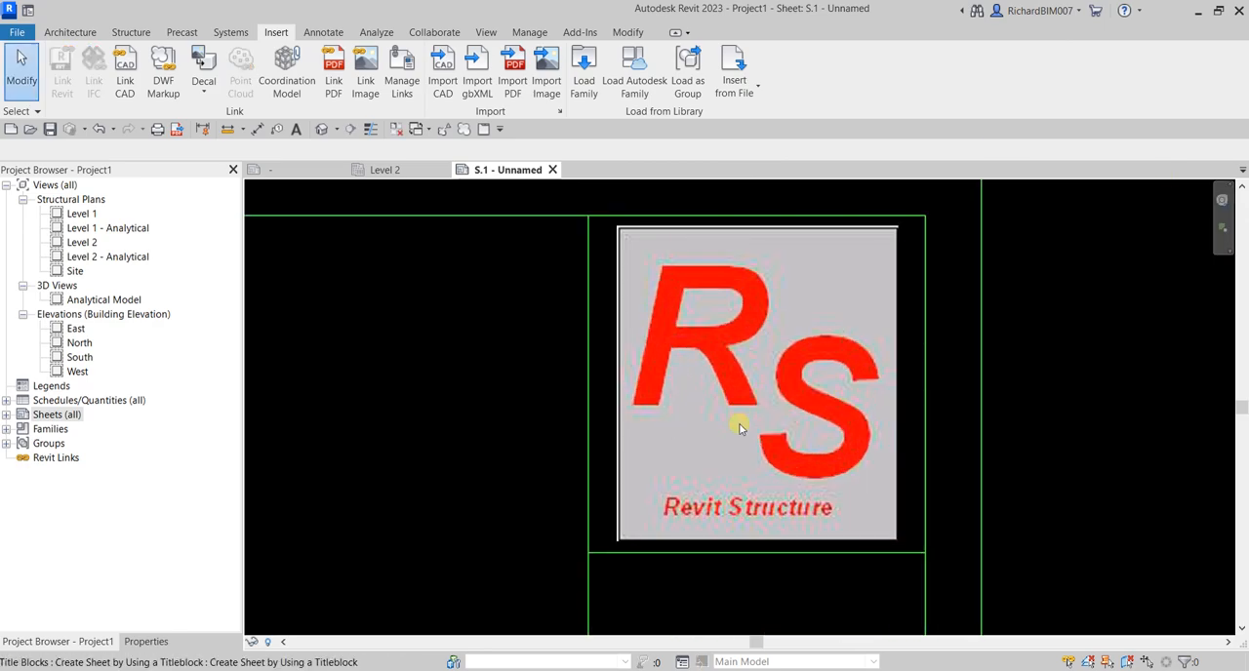
{"action": "scroll", "coordinate": [746, 430], "scroll_direction": "down", "scroll_amount": 5}
{"action": "scroll", "coordinate": [758, 523], "scroll_direction": "down", "scroll_amount": 2}
{"action": "middle_click_drag", "start_coordinate": [759, 548], "coordinate": [877, 197]}
{"action": "scroll", "coordinate": [859, 454], "scroll_direction": "up", "scroll_amount": 5}
{"action": "scroll", "coordinate": [795, 412], "scroll_direction": "down", "scroll_amount": 5}
{"action": "middle_click_drag", "start_coordinate": [624, 377], "coordinate": [1072, 341]}
{"action": "scroll", "coordinate": [639, 366], "scroll_direction": "up", "scroll_amount": 2}
{"action": "scroll", "coordinate": [655, 391], "scroll_direction": "up", "scroll_amount": 5}
{"action": "middle_click_drag", "start_coordinate": [683, 297], "coordinate": [672, 416]}
{"action": "middle_click_drag", "start_coordinate": [644, 353], "coordinate": [672, 440]}
{"action": "scroll", "coordinate": [672, 440], "scroll_direction": "up", "scroll_amount": 1}
{"action": "scroll", "coordinate": [738, 468], "scroll_direction": "down", "scroll_amount": 4}
{"action": "middle_click_drag", "start_coordinate": [793, 466], "coordinate": [727, 367]}
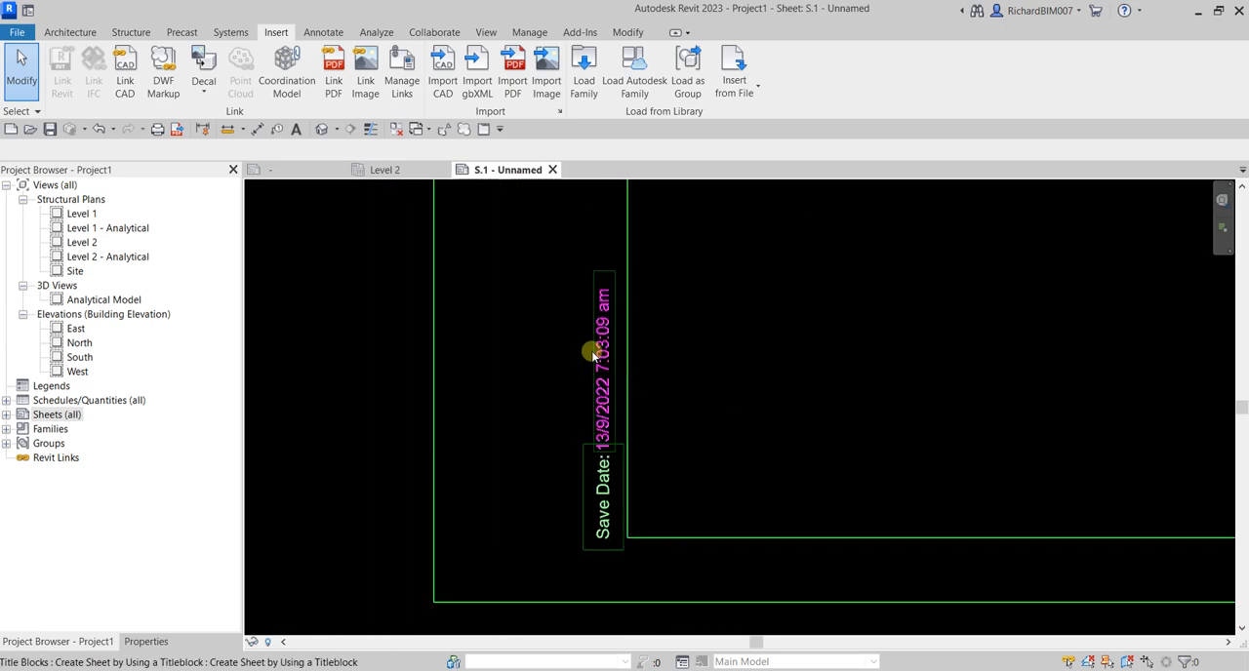
{"action": "scroll", "coordinate": [719, 524], "scroll_direction": "down", "scroll_amount": 5}
{"action": "scroll", "coordinate": [735, 486], "scroll_direction": "down", "scroll_amount": 3}
{"action": "middle_click_drag", "start_coordinate": [884, 395], "coordinate": [680, 442]}
{"action": "middle_click", "coordinate": [680, 442]}
{"action": "middle_click", "coordinate": [680, 442]}
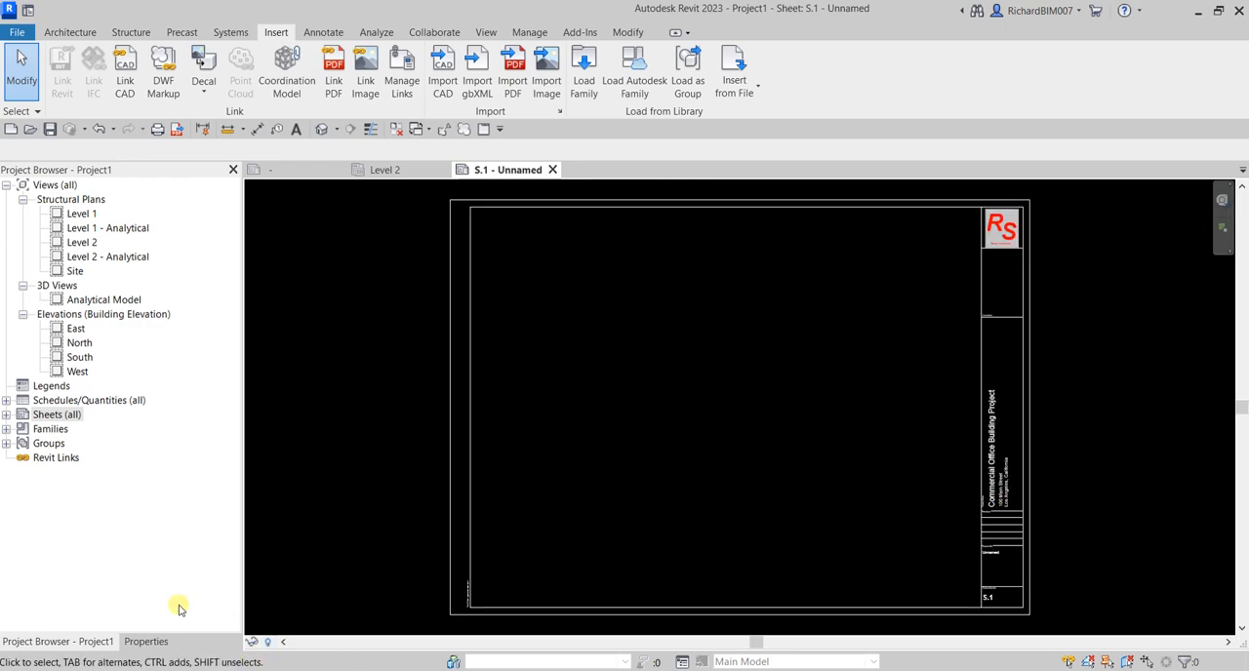
Set the sheet's Sheet Number property to S.101 and apply it
{"action": "left_click", "coordinate": [158, 644]}
{"action": "scroll", "coordinate": [191, 499], "scroll_direction": "down", "scroll_amount": 3}
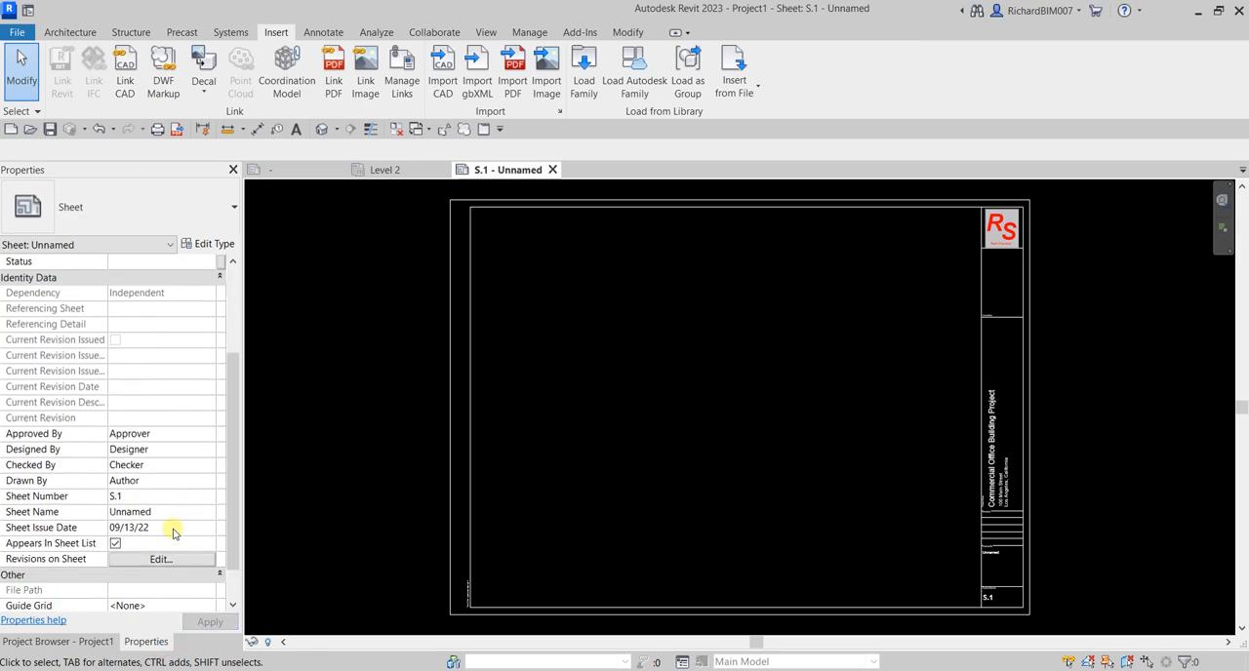
{"action": "left_click", "coordinate": [153, 501]}
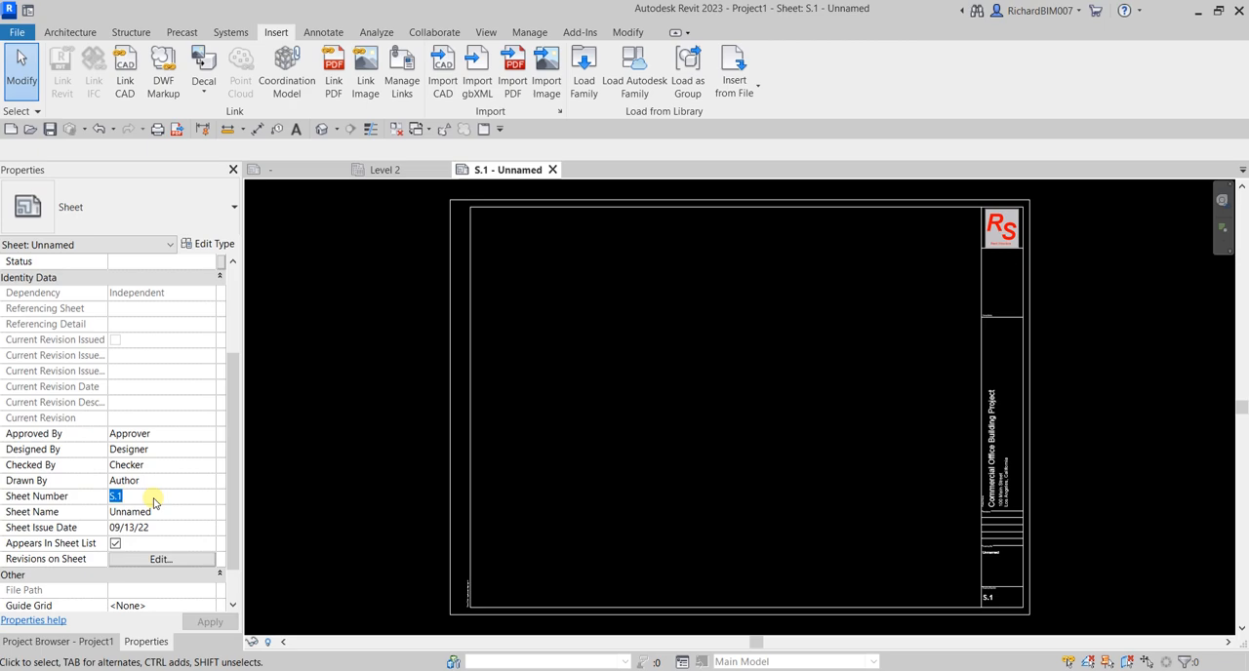
{"action": "key", "text": "Caps_Lock"}
{"action": "type", "text": "S"}
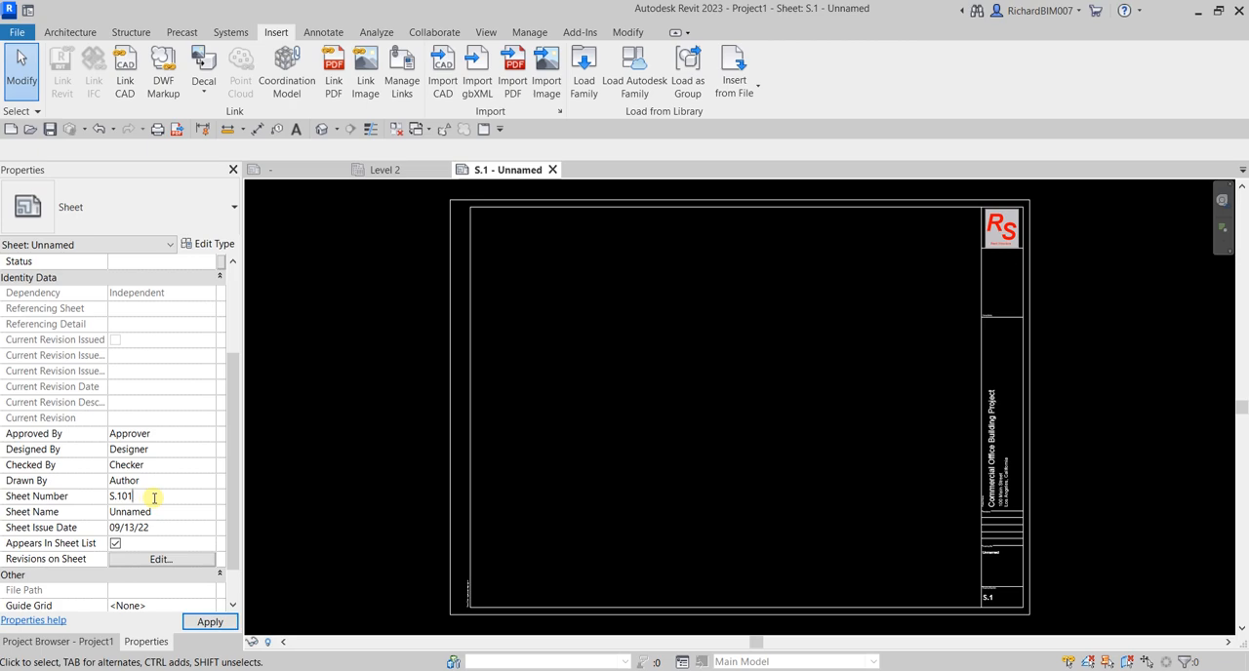
{"action": "left_click", "coordinate": [210, 622]}
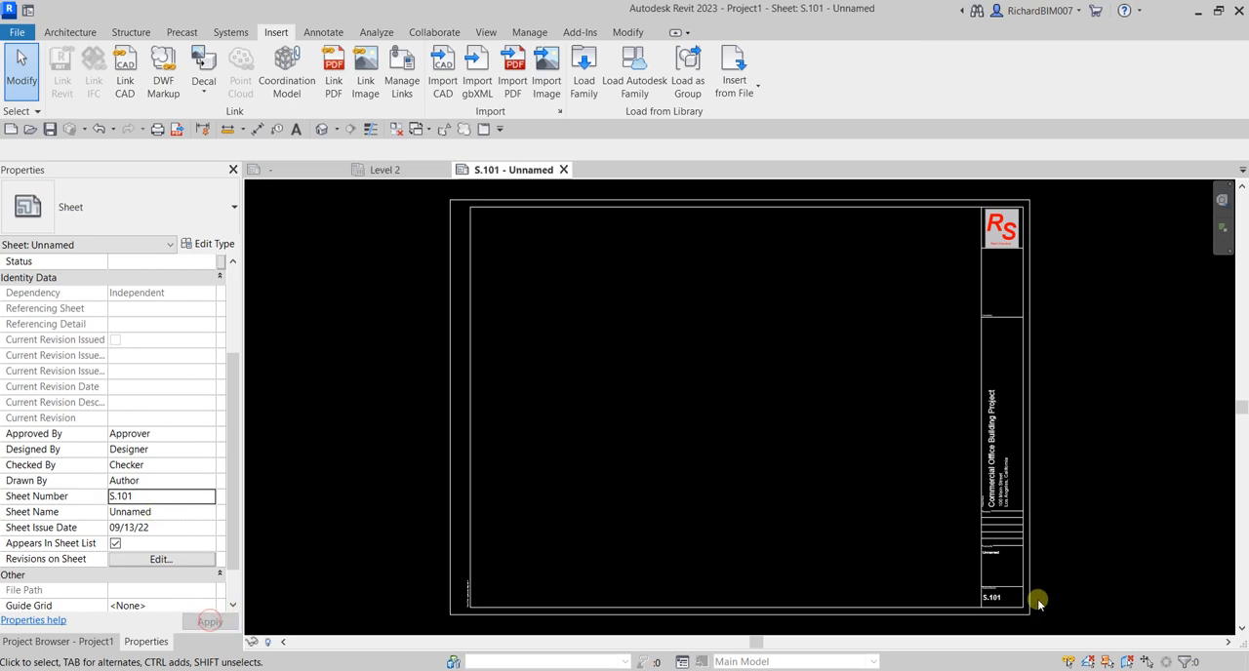
Open the sheet's title block family for editing and inspect its drawing title and drawing number fields
{"action": "left_click", "coordinate": [993, 604]}
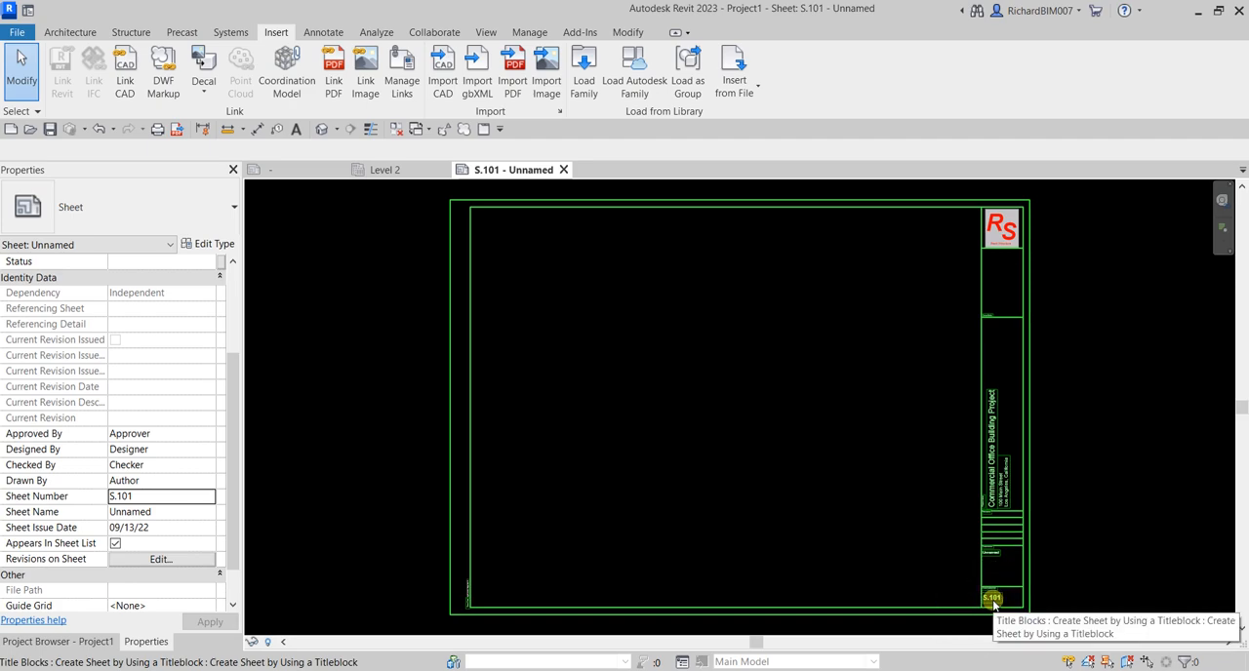
{"action": "double_click", "coordinate": [993, 604]}
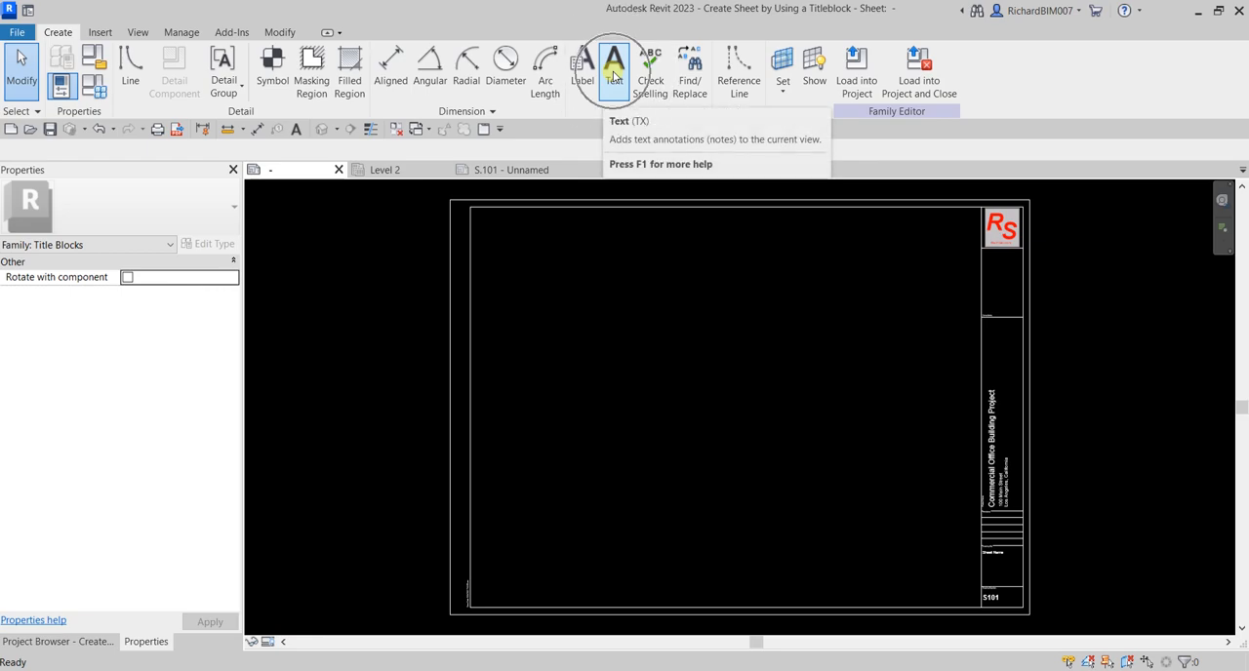
{"action": "scroll", "coordinate": [1044, 576], "scroll_direction": "up", "scroll_amount": 5}
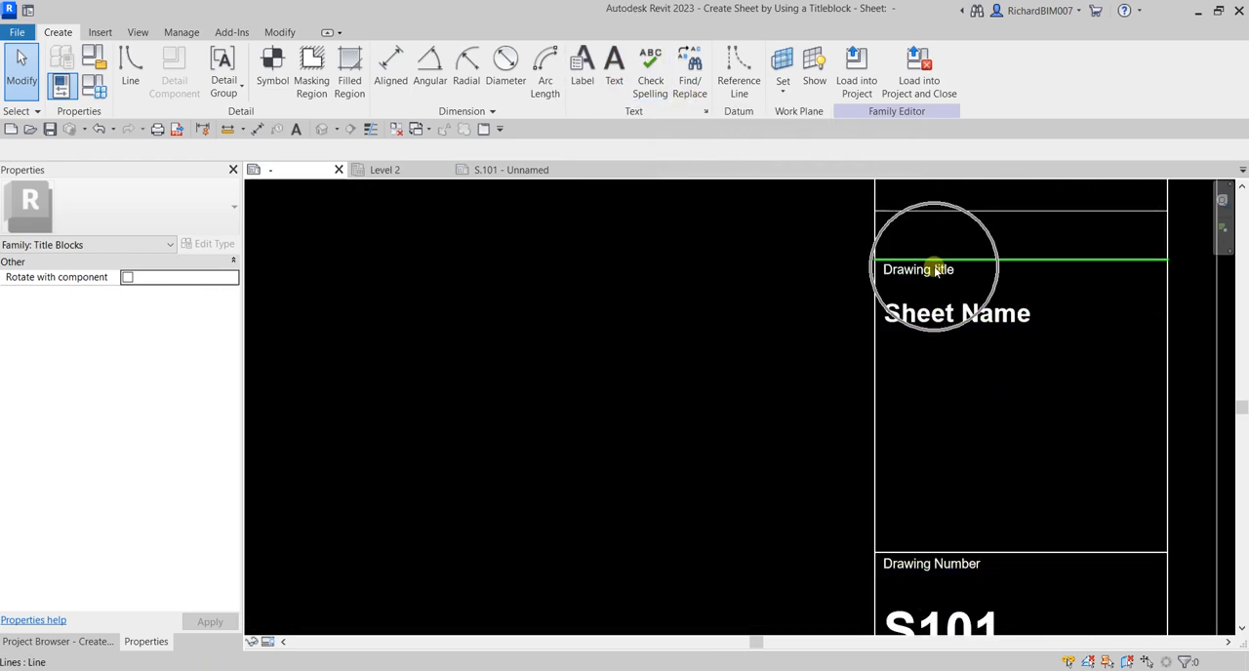
Return to sheet S.101 and examine its drawing title, drawing number and Save Date stamp
{"action": "left_click", "coordinate": [503, 170]}
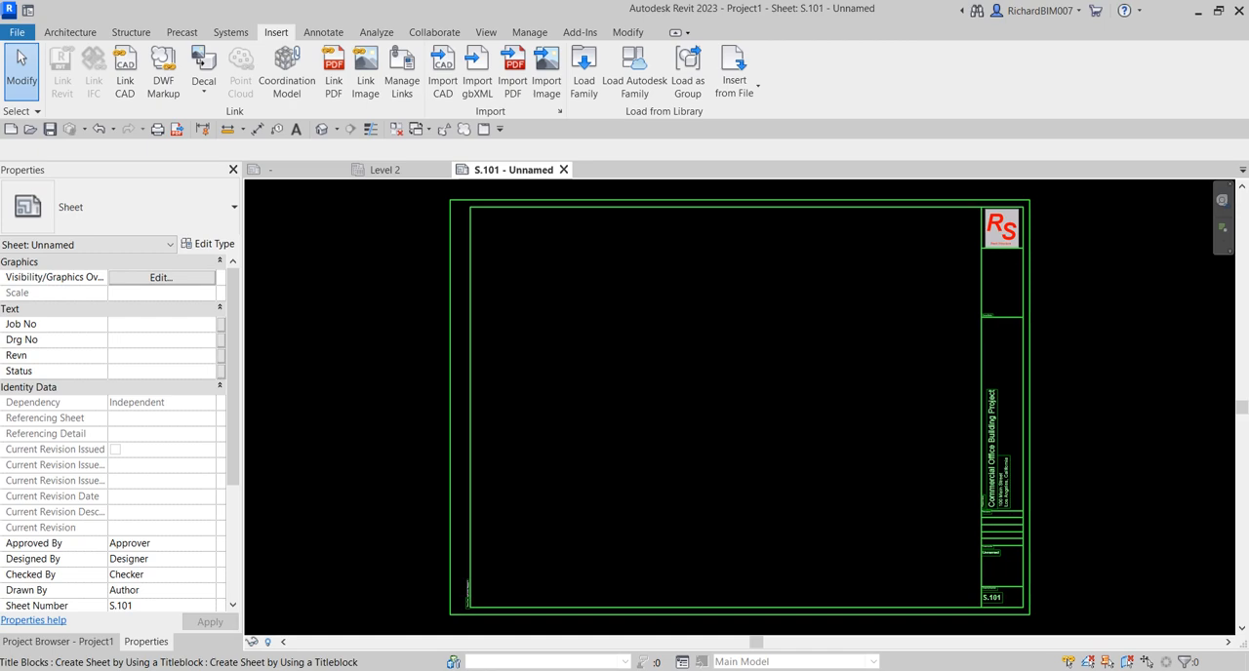
{"action": "scroll", "coordinate": [989, 607], "scroll_direction": "up", "scroll_amount": 6}
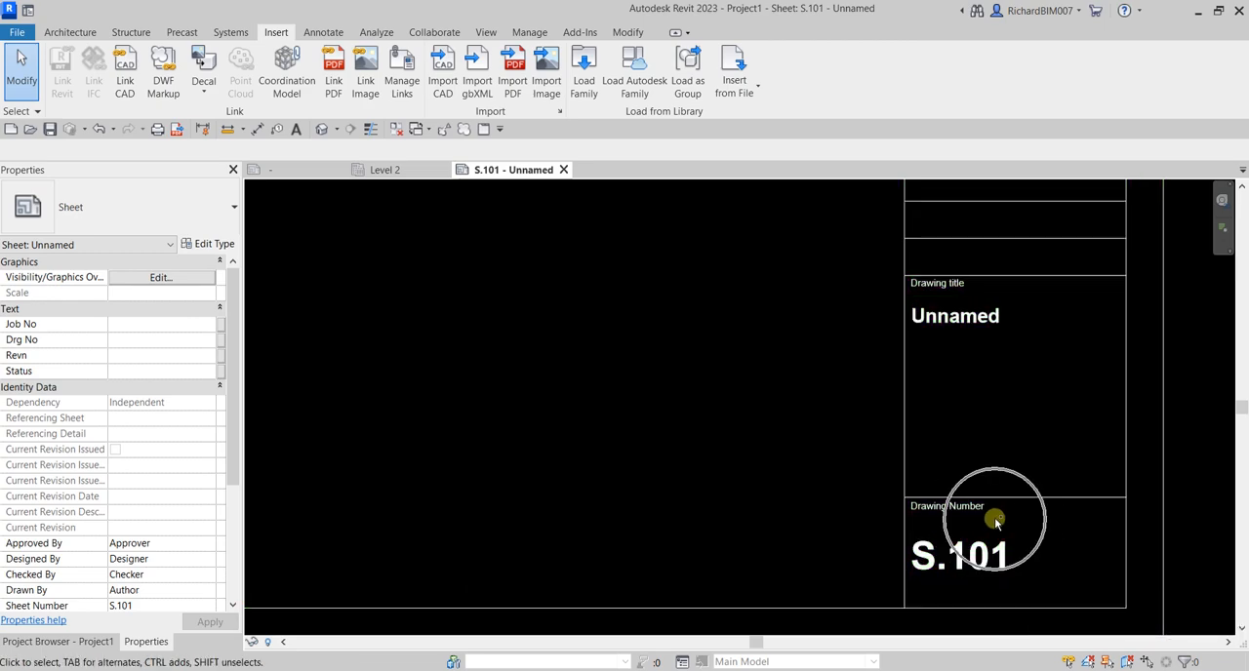
{"action": "scroll", "coordinate": [992, 518], "scroll_direction": "down", "scroll_amount": 5}
{"action": "middle_click_drag", "start_coordinate": [634, 488], "coordinate": [1186, 422]}
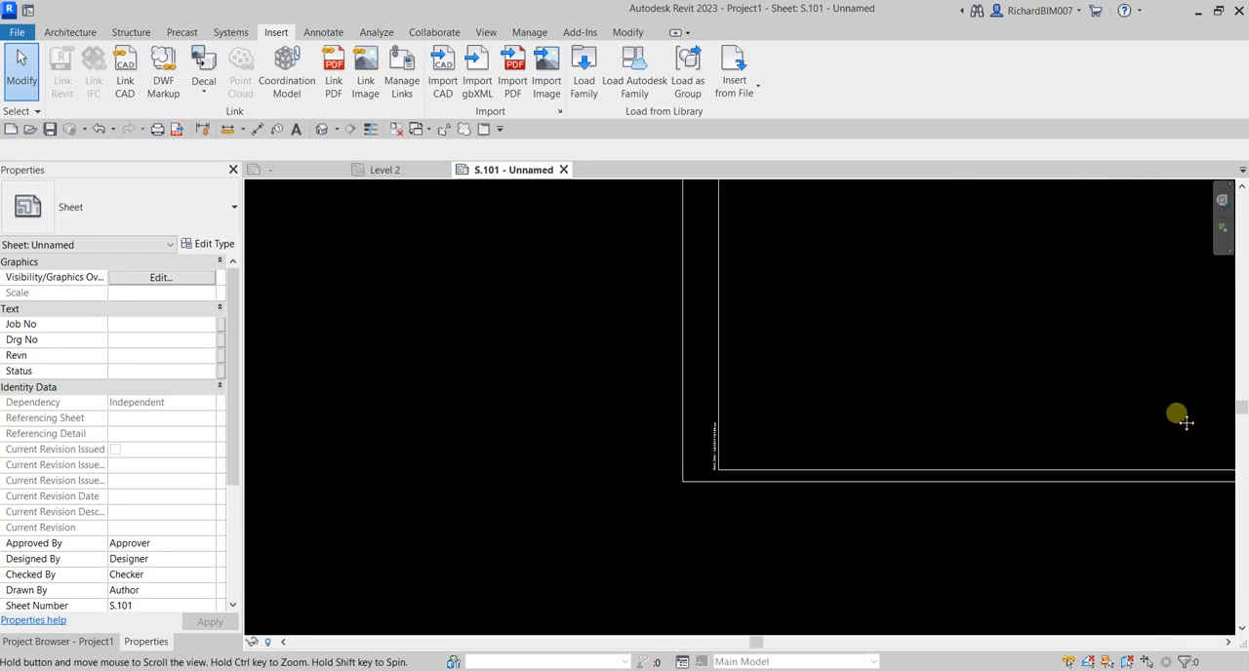
{"action": "scroll", "coordinate": [713, 456], "scroll_direction": "up", "scroll_amount": 3}
{"action": "scroll", "coordinate": [758, 466], "scroll_direction": "down", "scroll_amount": 3}
{"action": "scroll", "coordinate": [760, 469], "scroll_direction": "down", "scroll_amount": 2}
{"action": "middle_click_drag", "start_coordinate": [1042, 419], "coordinate": [380, 505]}
{"action": "scroll", "coordinate": [688, 532], "scroll_direction": "up", "scroll_amount": 3}
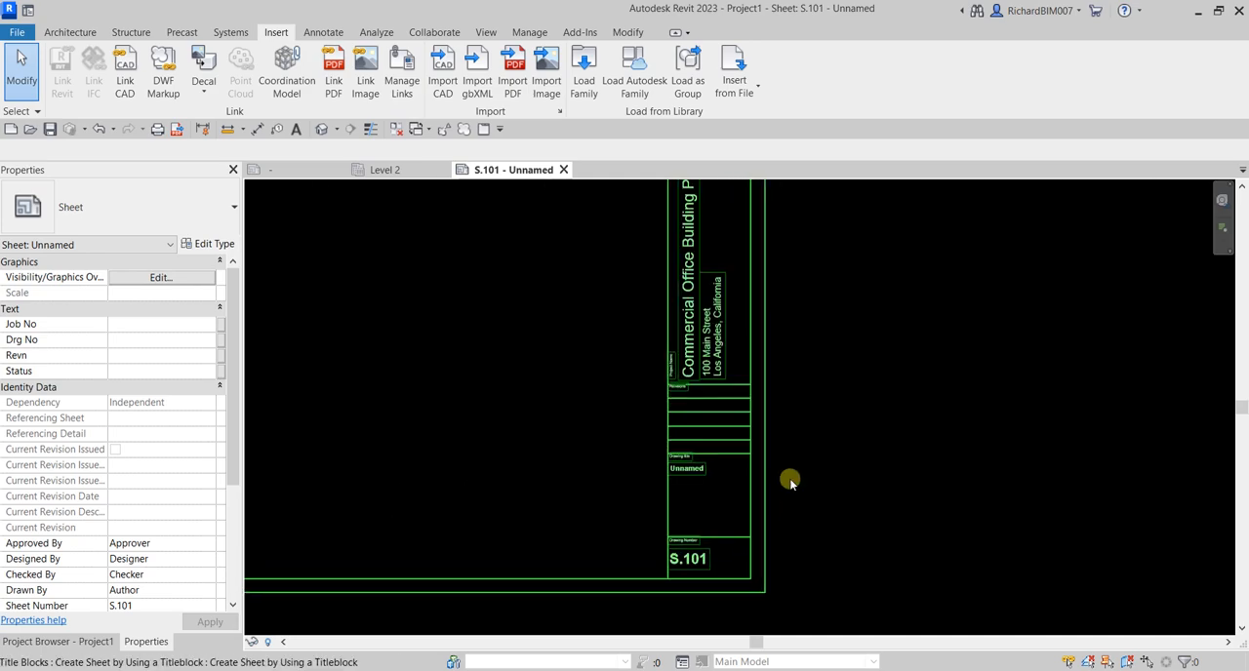
{"action": "scroll", "coordinate": [834, 552], "scroll_direction": "down", "scroll_amount": 4}
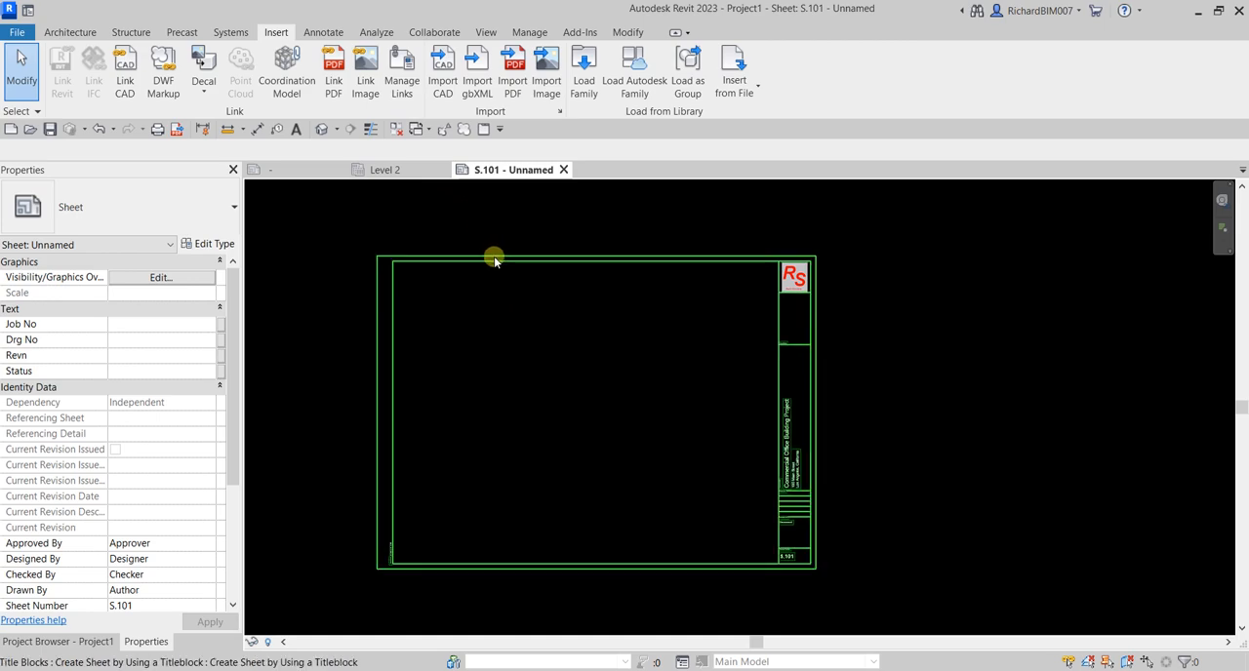
Open sheet S.101's title block family for editing and bring the whole title block into view
{"action": "left_click", "coordinate": [493, 255]}
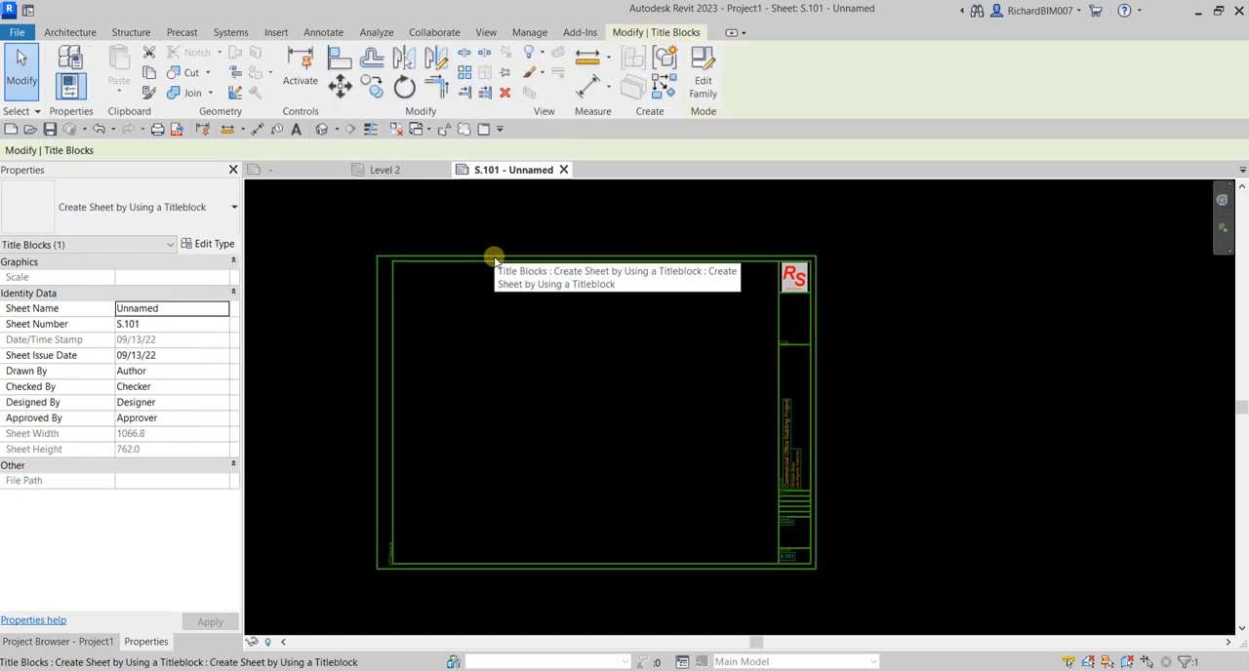
{"action": "left_click", "coordinate": [705, 80]}
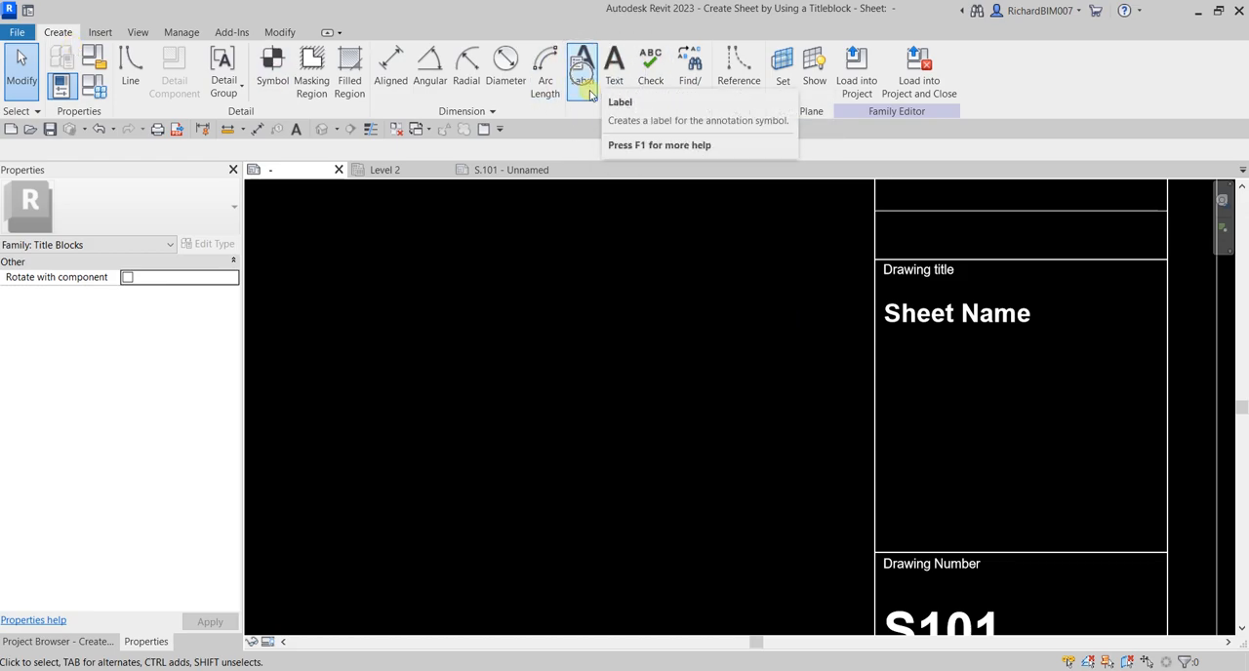
{"action": "scroll", "coordinate": [788, 456], "scroll_direction": "down", "scroll_amount": 2}
{"action": "scroll", "coordinate": [788, 455], "scroll_direction": "down", "scroll_amount": 5}
{"action": "middle_click_drag", "start_coordinate": [608, 393], "coordinate": [747, 516]}
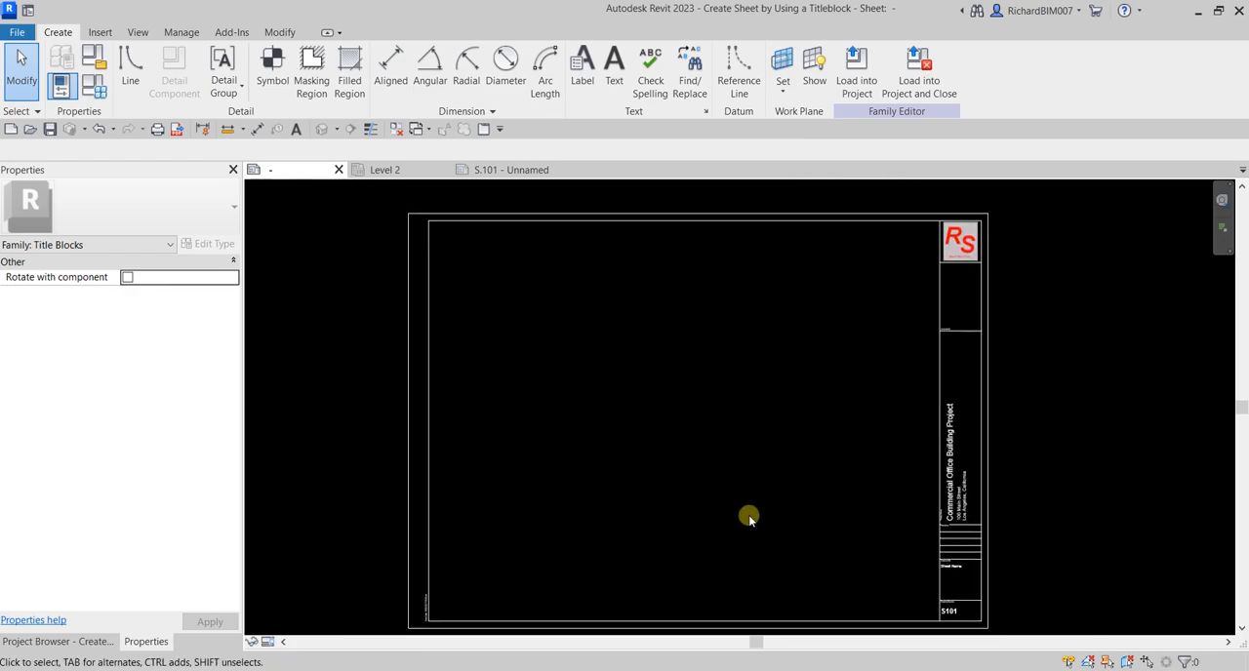
Select the left vertical line of the title block's inner border and check its line subcategory
{"action": "key", "text": "w"}
{"action": "left_click", "coordinate": [425, 291]}
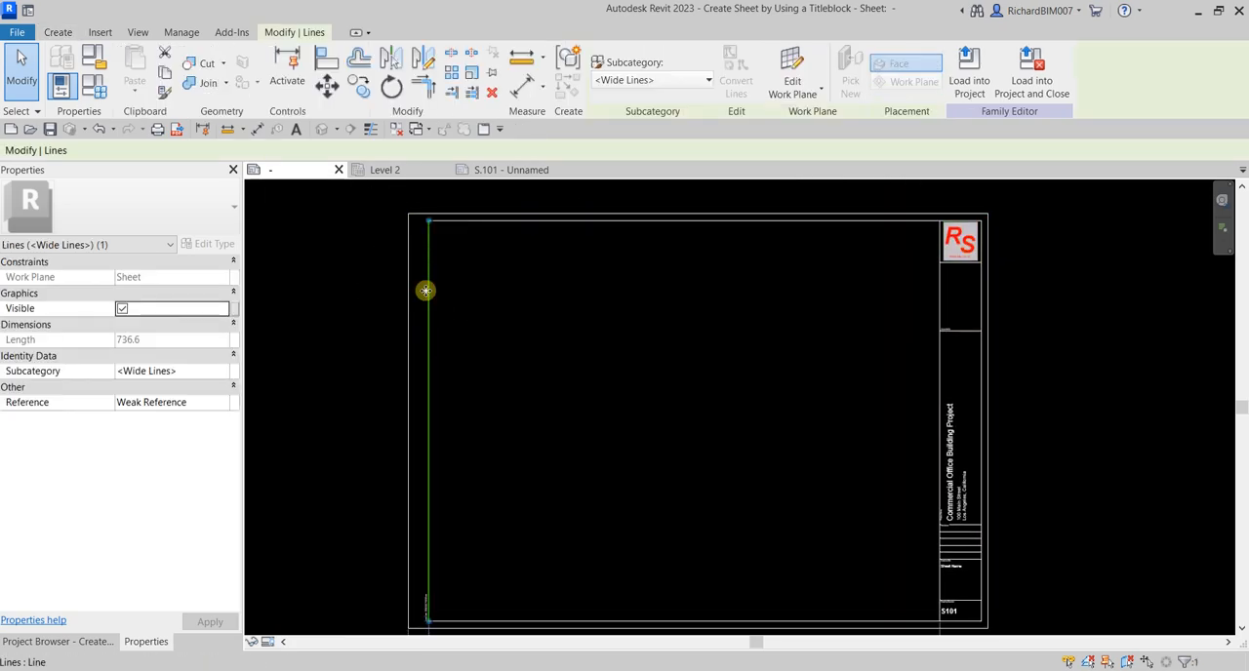
{"action": "left_click", "coordinate": [56, 244]}
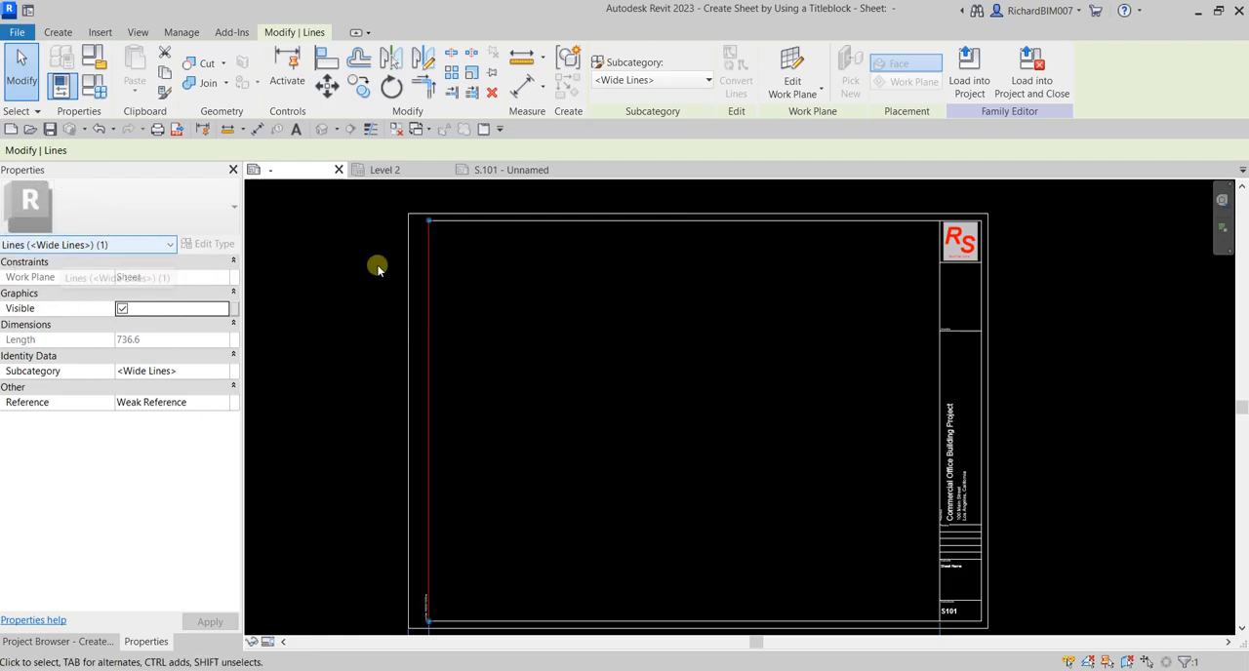
{"action": "left_click", "coordinate": [522, 268]}
Check the line subcategory and available subcategory options of the outer border's top line, then return to sheet S.101
{"action": "left_click", "coordinate": [495, 213]}
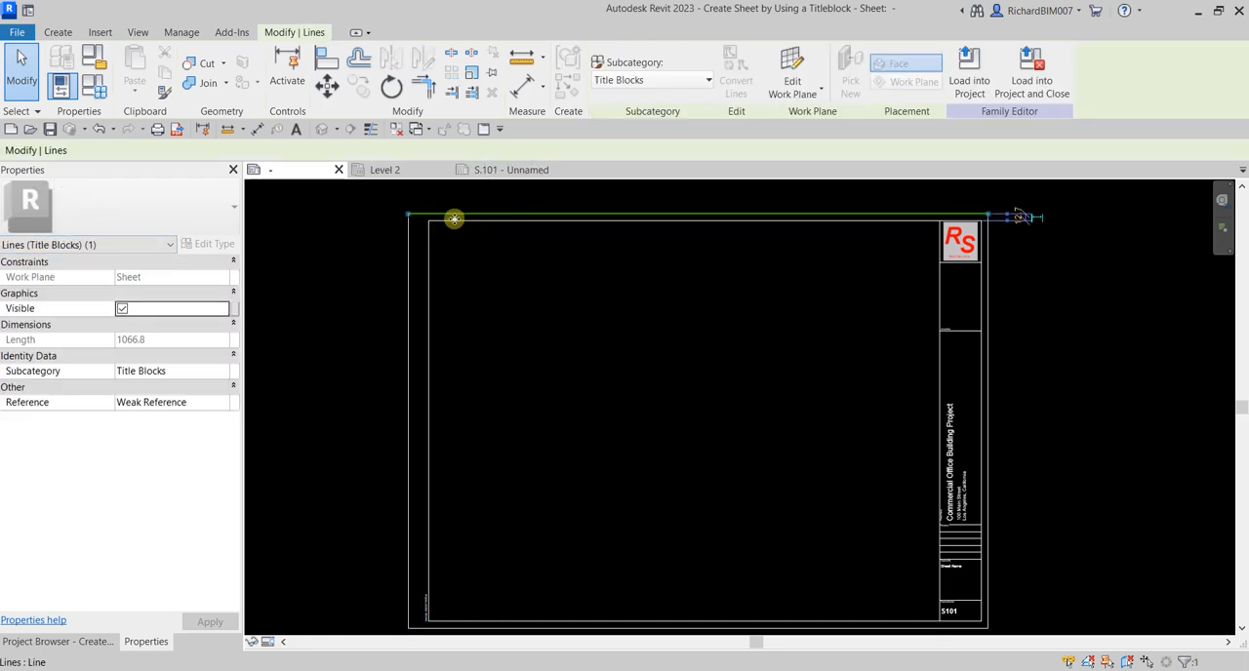
{"action": "left_click", "coordinate": [66, 248]}
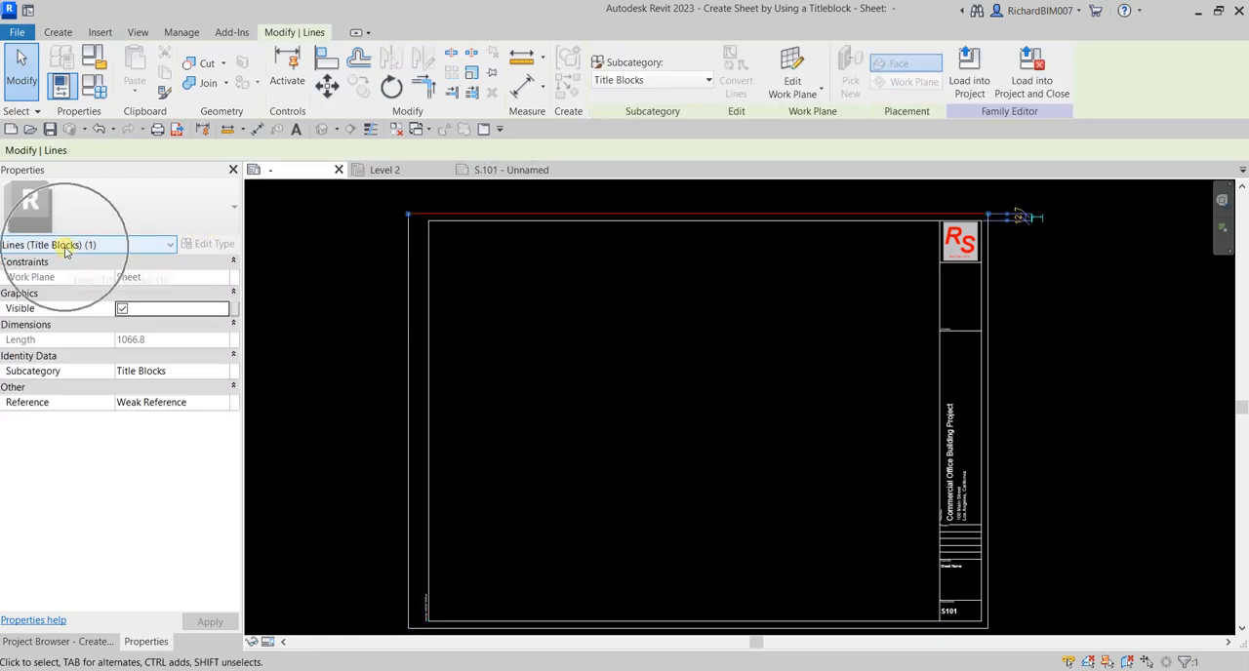
{"action": "left_click", "coordinate": [699, 86]}
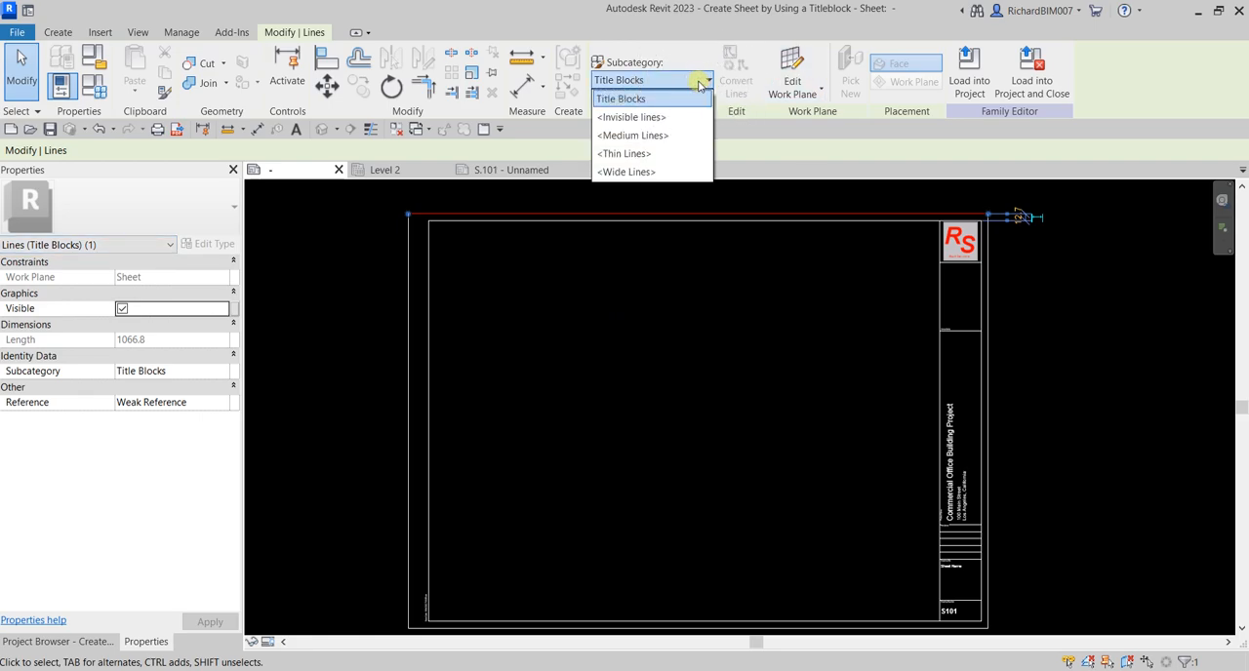
{"action": "left_click", "coordinate": [642, 371]}
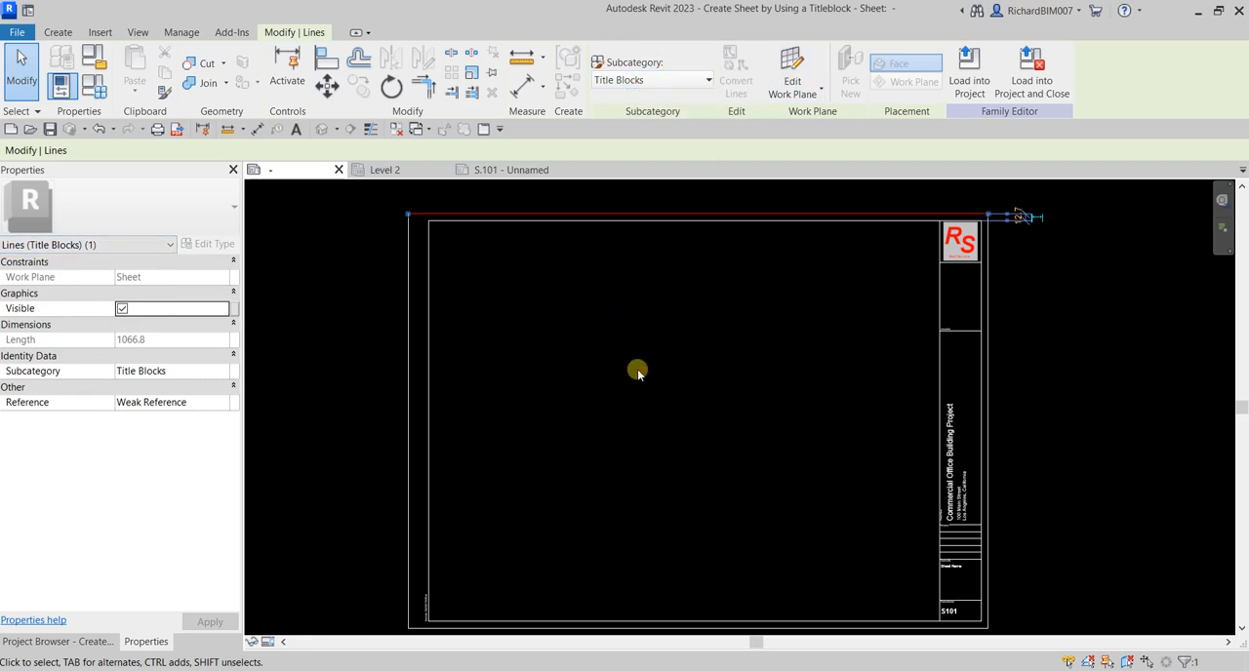
{"action": "left_click", "coordinate": [59, 34]}
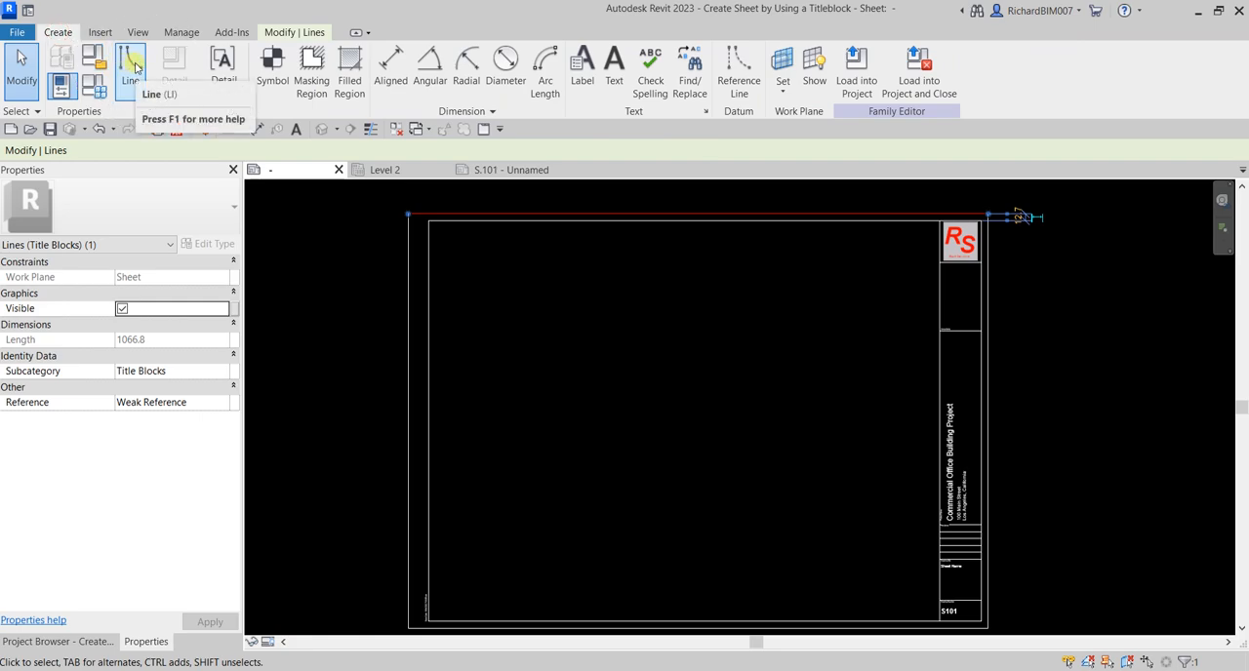
{"action": "left_click", "coordinate": [655, 314]}
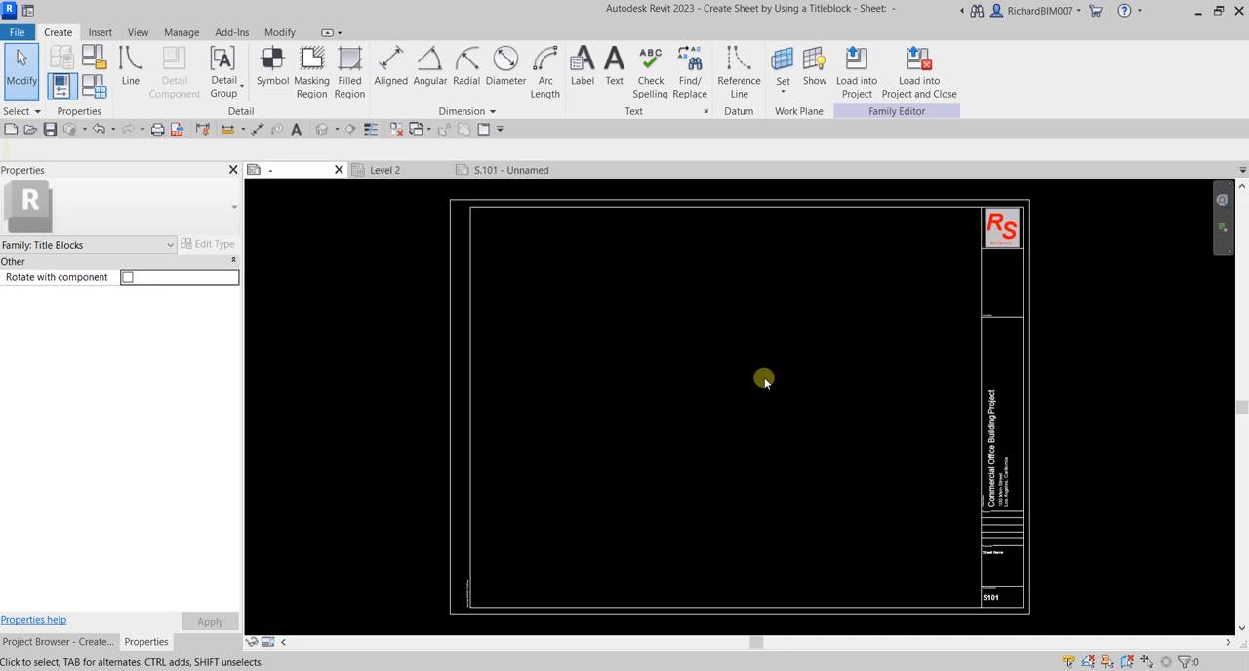
{"action": "left_click", "coordinate": [511, 170]}
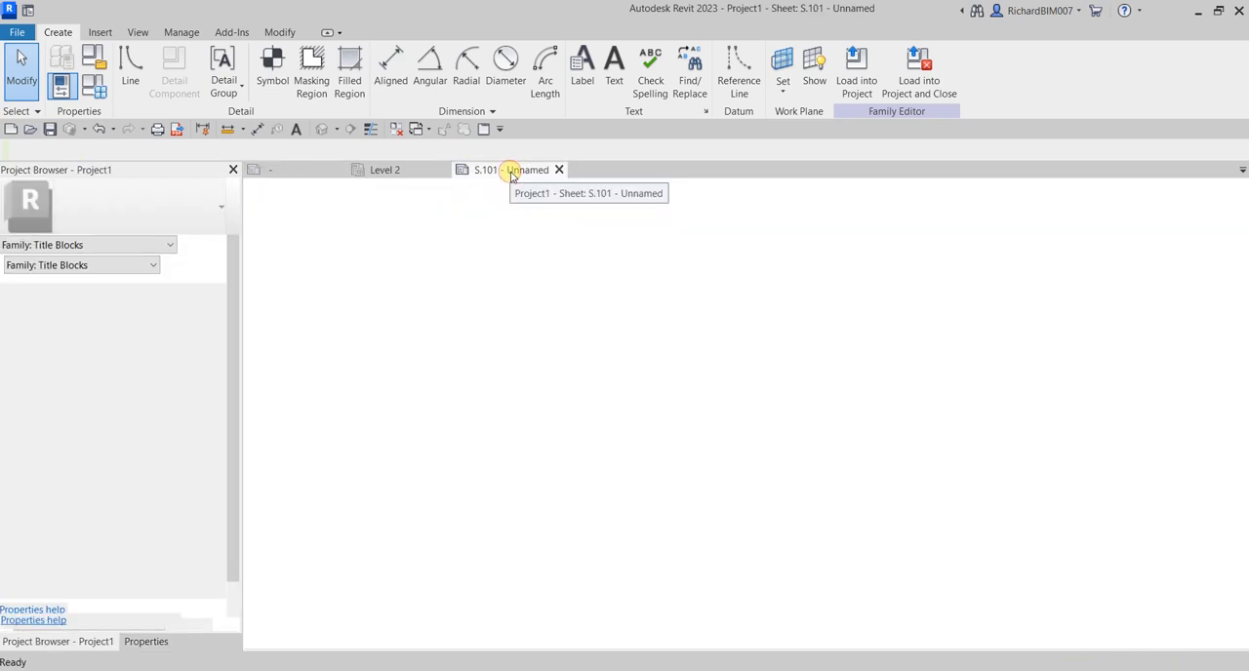